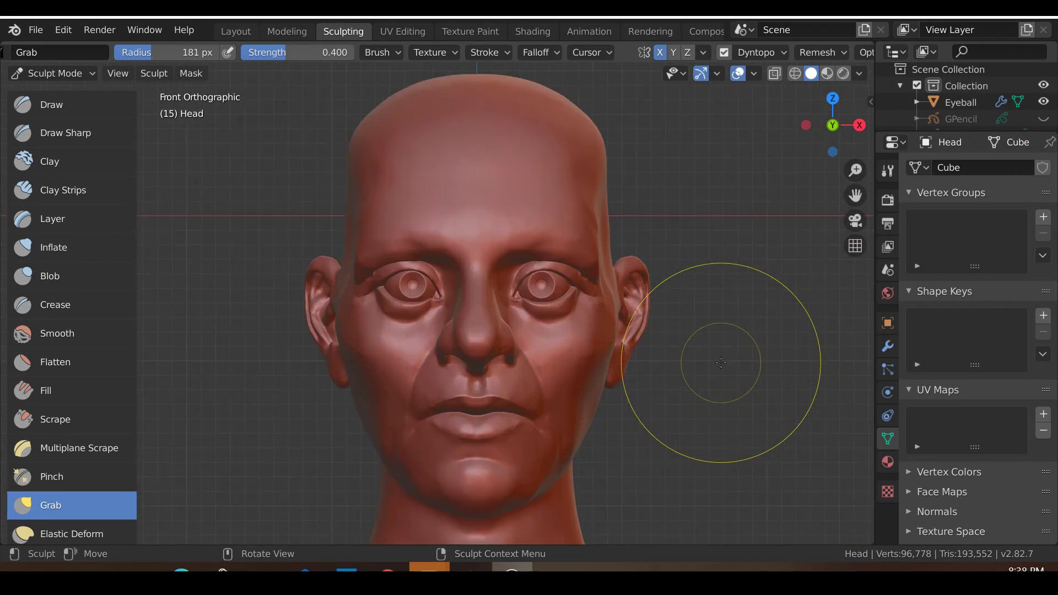
# Examine the finished head sculpt and its ears from the front and the side.
pyautogui.scroll(2, 721, 362)
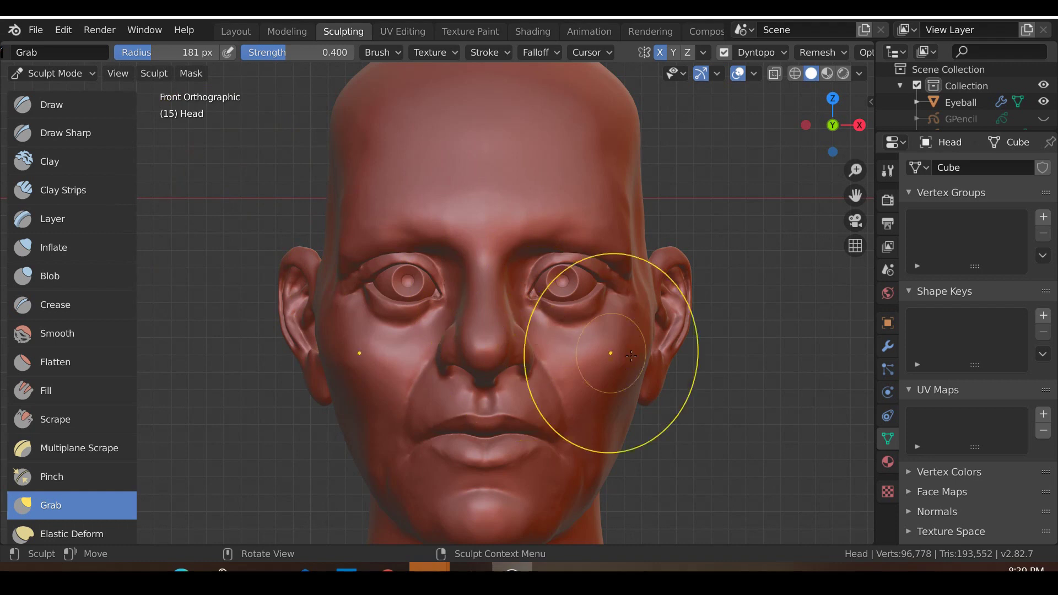
pyautogui.moveTo(548, 358)
pyautogui.mouseDown(button='middle')
pyautogui.moveTo(633, 314)
pyautogui.moveTo(659, 287)
pyautogui.mouseUp(button='middle')
pyautogui.press('KP_3')
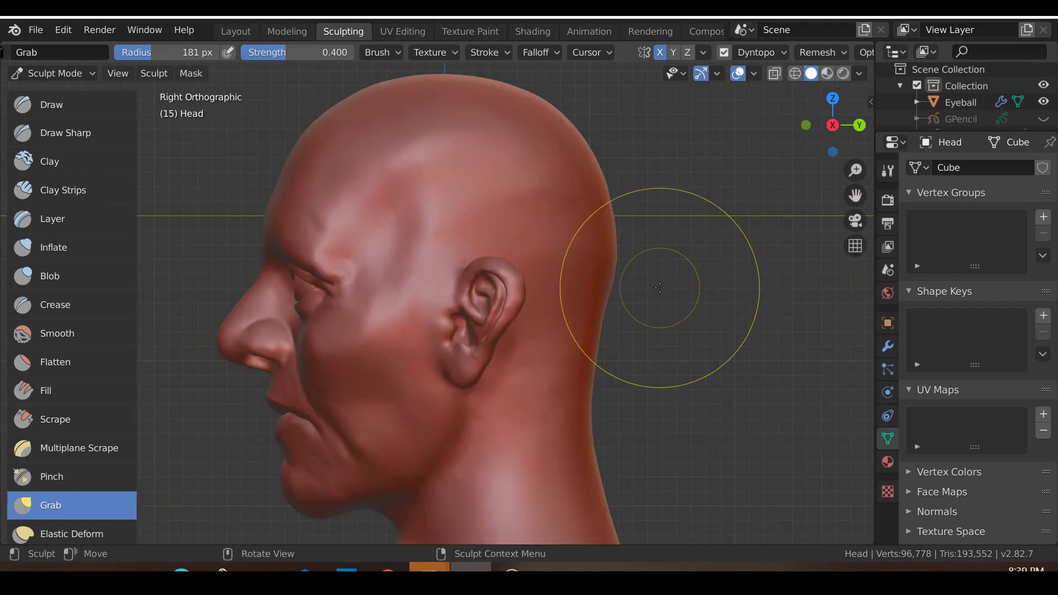
pyautogui.press('KP_1')
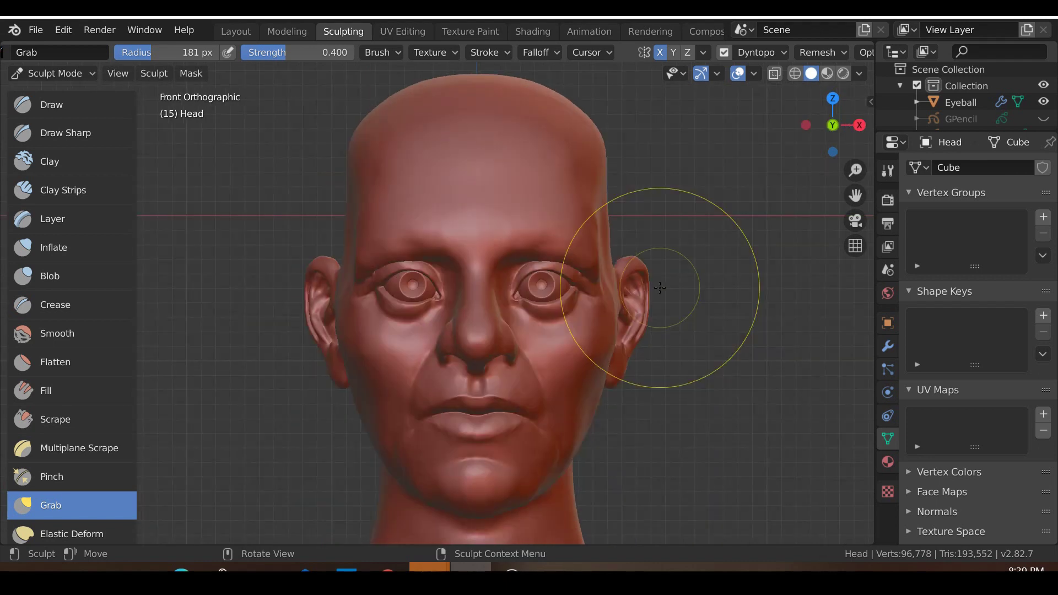
pyautogui.scroll(1, 660, 287)
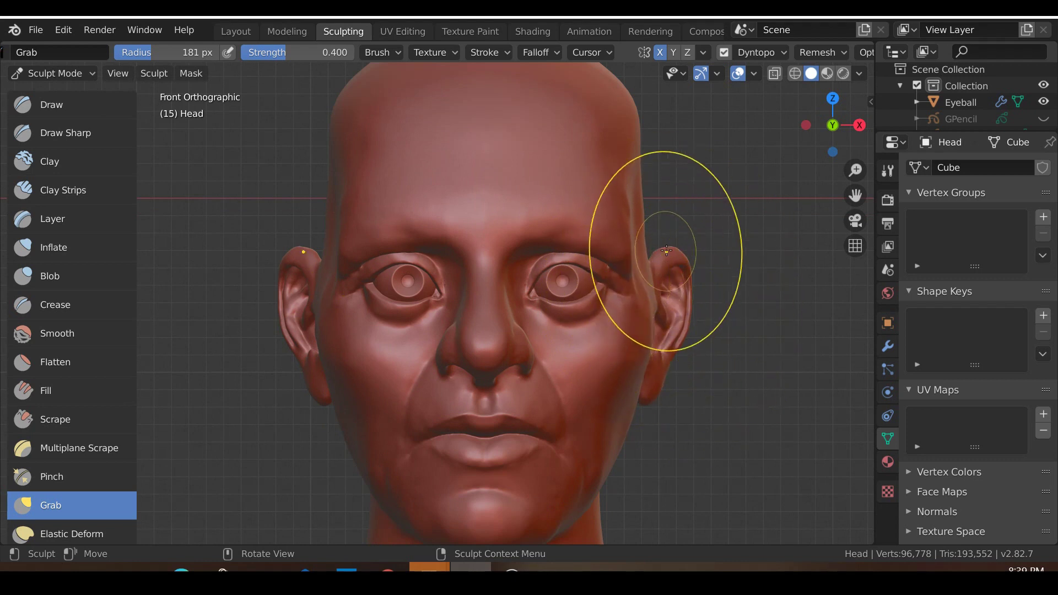
pyautogui.moveTo(694, 269)
pyautogui.mouseDown()
pyautogui.moveTo(683, 344)
pyautogui.moveTo(667, 353)
pyautogui.moveTo(656, 390)
pyautogui.mouseUp()
# Open the recent file containing the head sculpt without ears.
pyautogui.click(35, 29)
pyautogui.moveTo(76, 82)
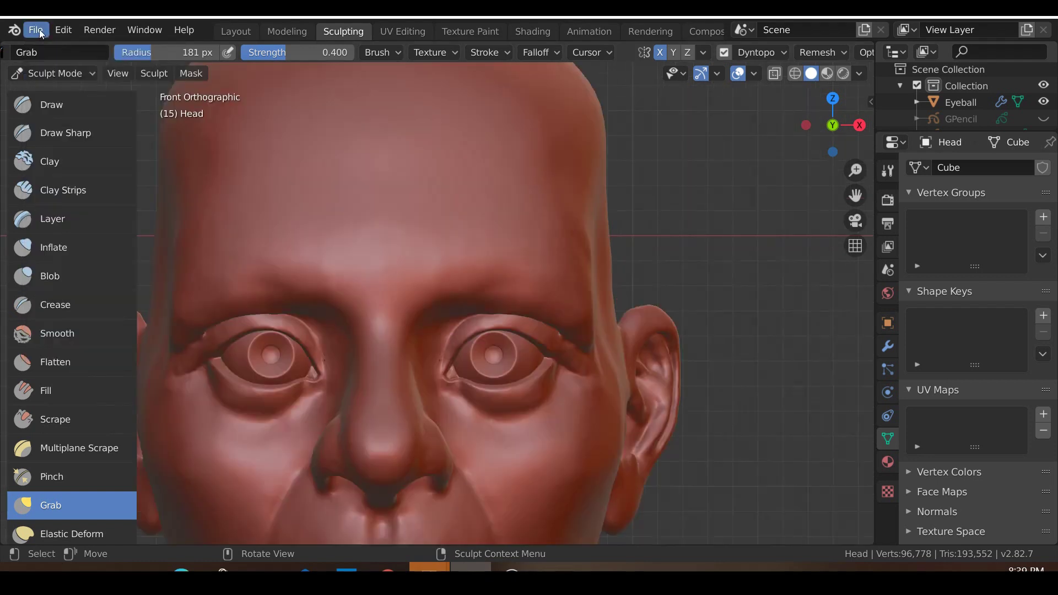
pyautogui.click(36, 30)
pyautogui.moveTo(76, 82)
pyautogui.click(239, 101)
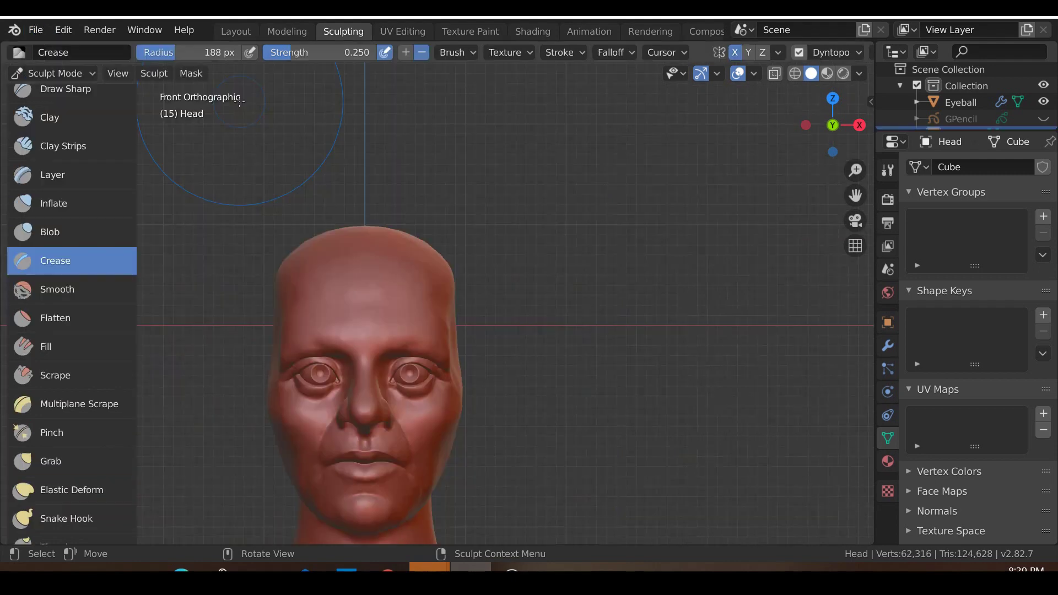
# Switch to the Layout workspace and deselect the head.
pyautogui.scroll(-4, 553, 285)
pyautogui.keyDown('shift'); pyautogui.moveTo(522, 347); pyautogui.dragTo(600, 294, button='middle'); pyautogui.keyUp('shift')
pyautogui.scroll(4, 600, 295)
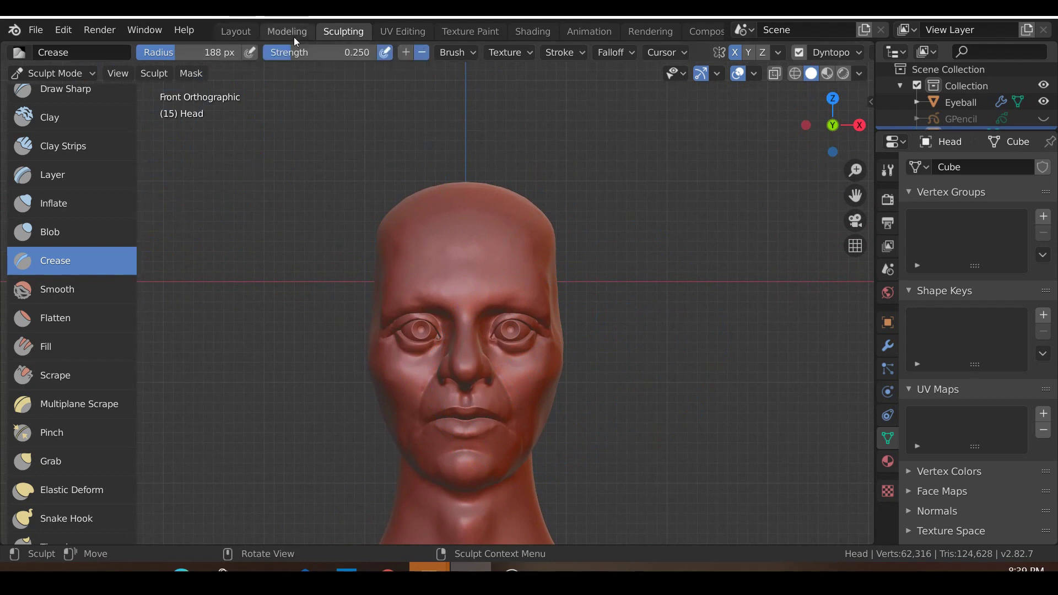
pyautogui.click(247, 35)
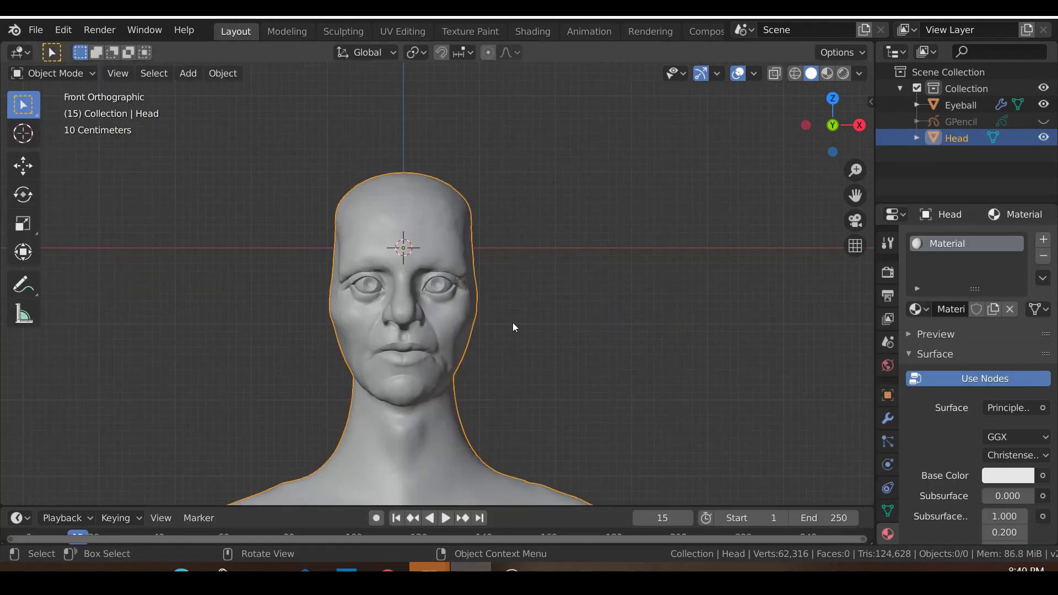
pyautogui.click(527, 286)
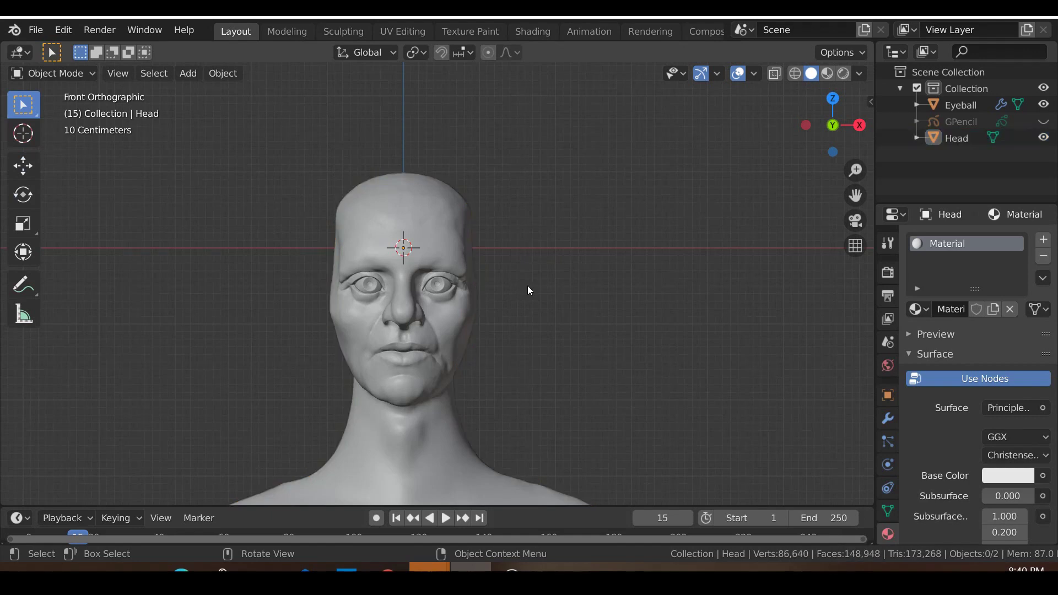
# Add a cube mesh and move it out beside the head in the front view.
pyautogui.hotkey('shift', 'a')
pyautogui.moveTo(527, 285)
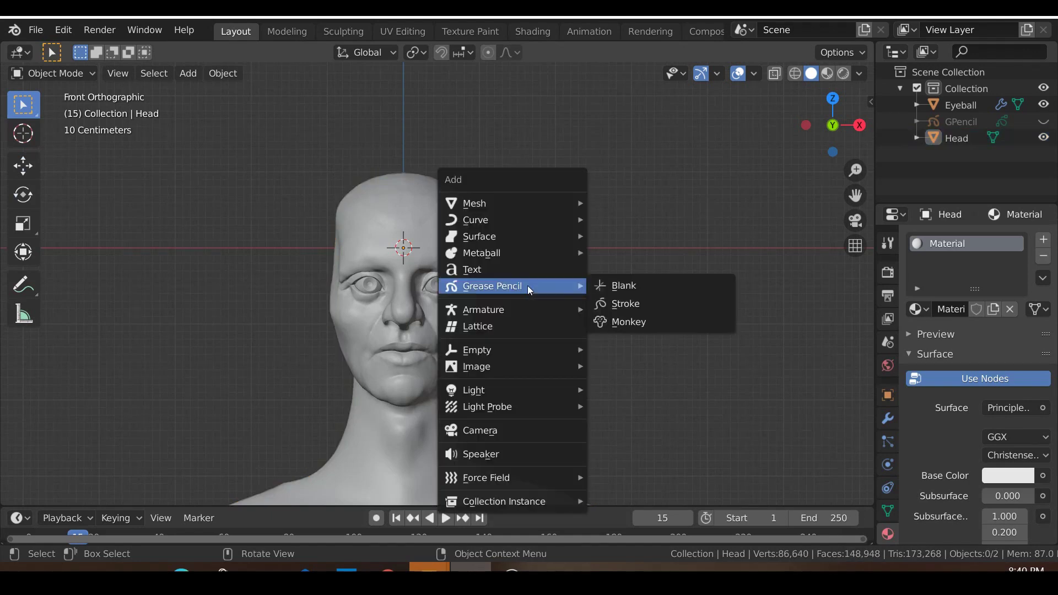
pyautogui.moveTo(530, 196)
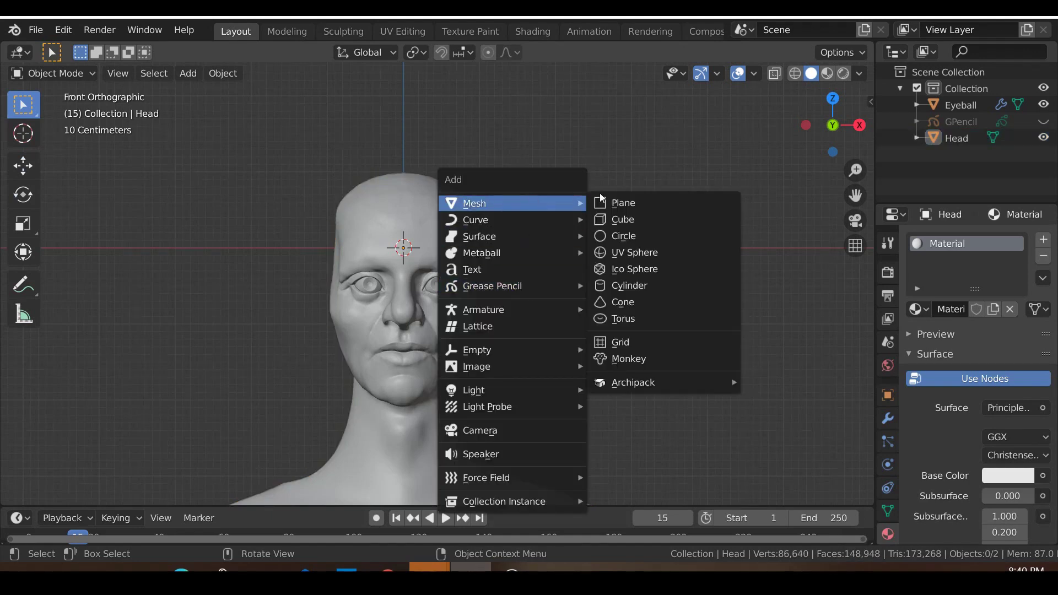
pyautogui.click(634, 216)
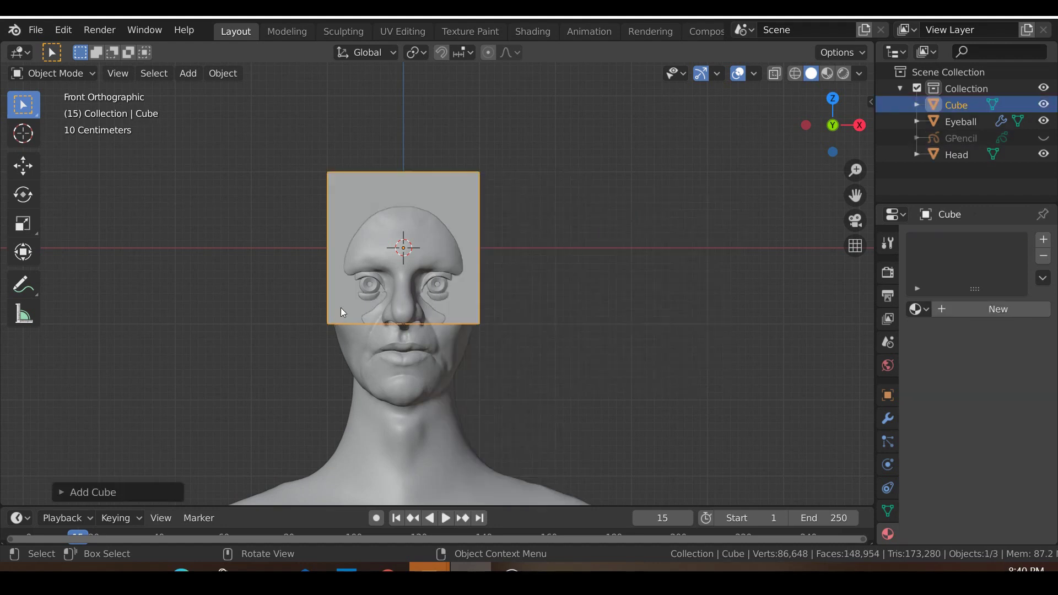
pyautogui.press('g')
pyautogui.click(544, 342)
pyautogui.scroll(1, 544, 342)
# Enter Edit Mode on the cube and add one centred vertical loop cut.
pyautogui.press('Tab')
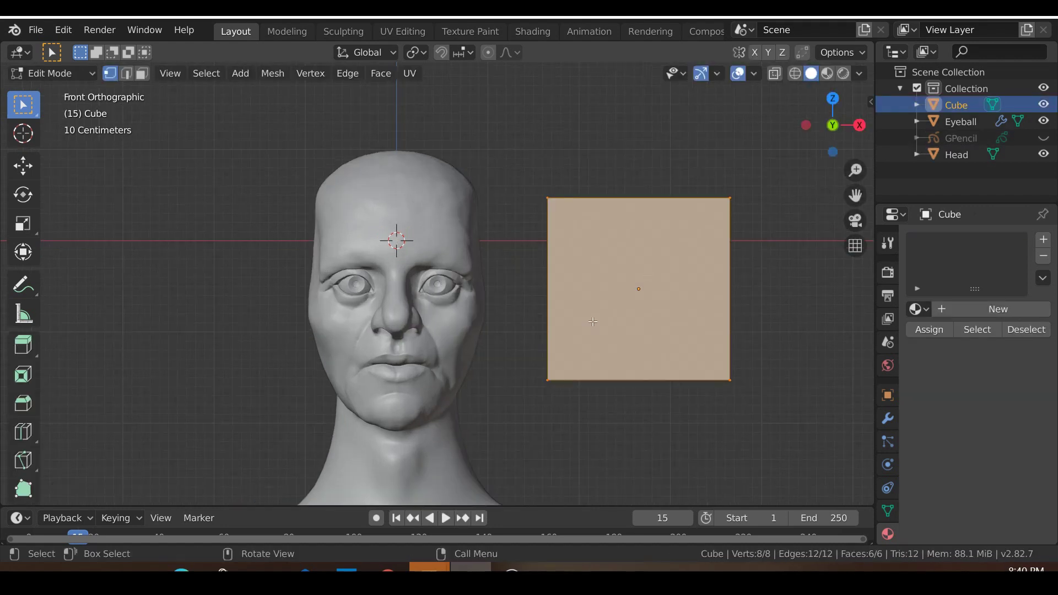
pyautogui.hotkey('ctrl', 'r')
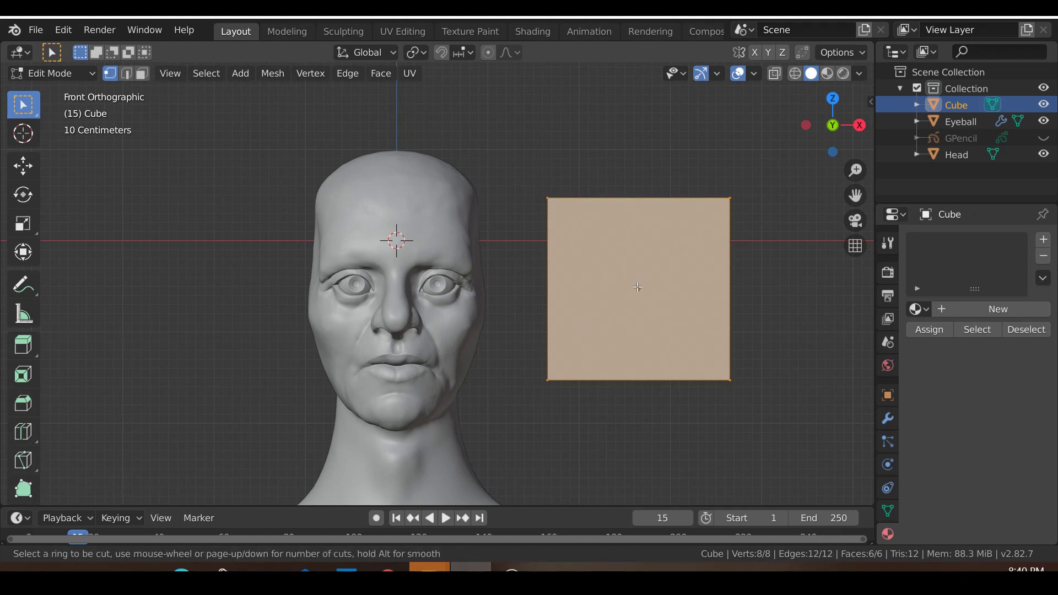
pyautogui.click(657, 318)
pyautogui.rightClick(658, 390)
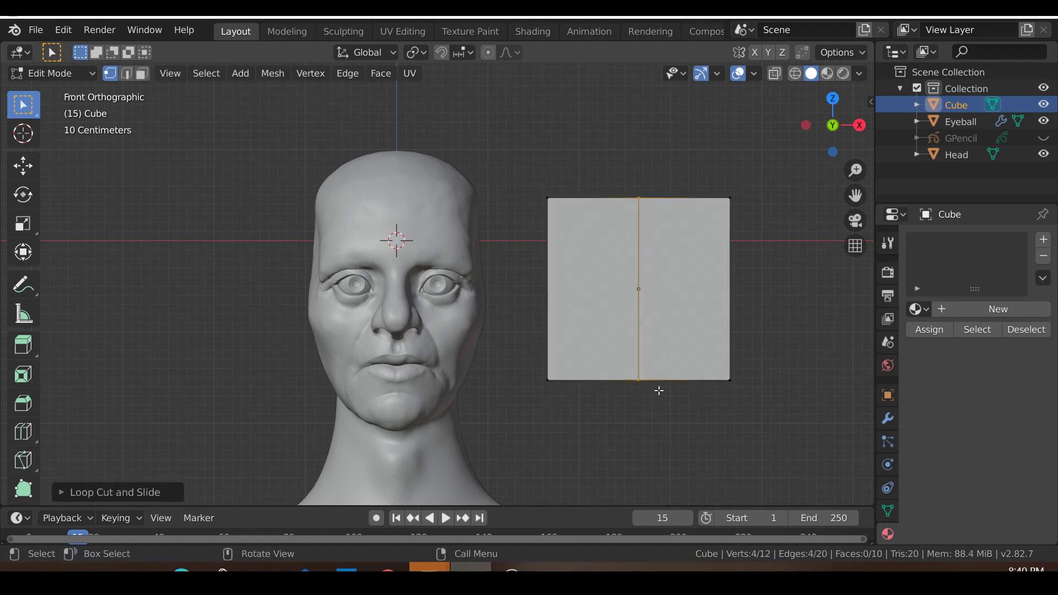
pyautogui.hotkey('alt', 'a')
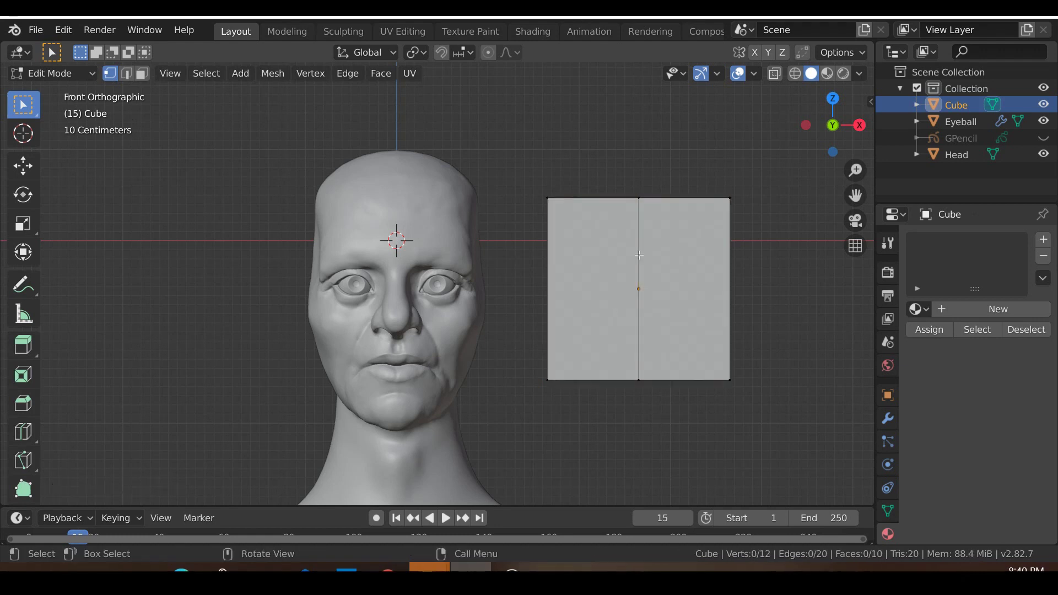
pyautogui.press('b')
pyautogui.moveTo(626, 176); pyautogui.dragTo(644, 419)
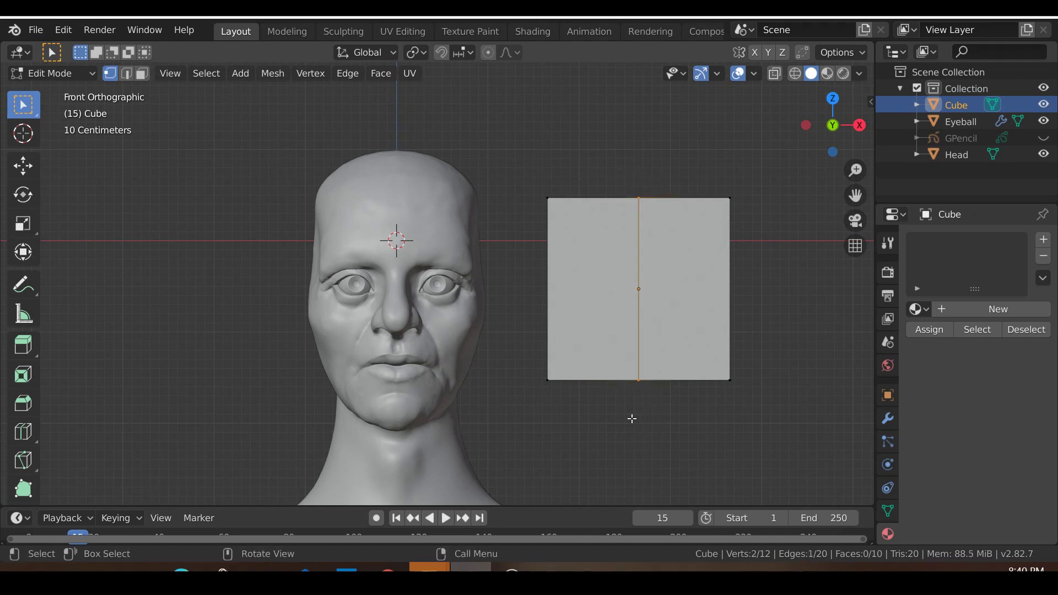
# Scale the whole cube along Y to about 0.18 to make a thin slab.
pyautogui.moveTo(630, 396); pyautogui.dragTo(577, 420, button='middle')
pyautogui.scroll(-3, 570, 408)
pyautogui.press('a')
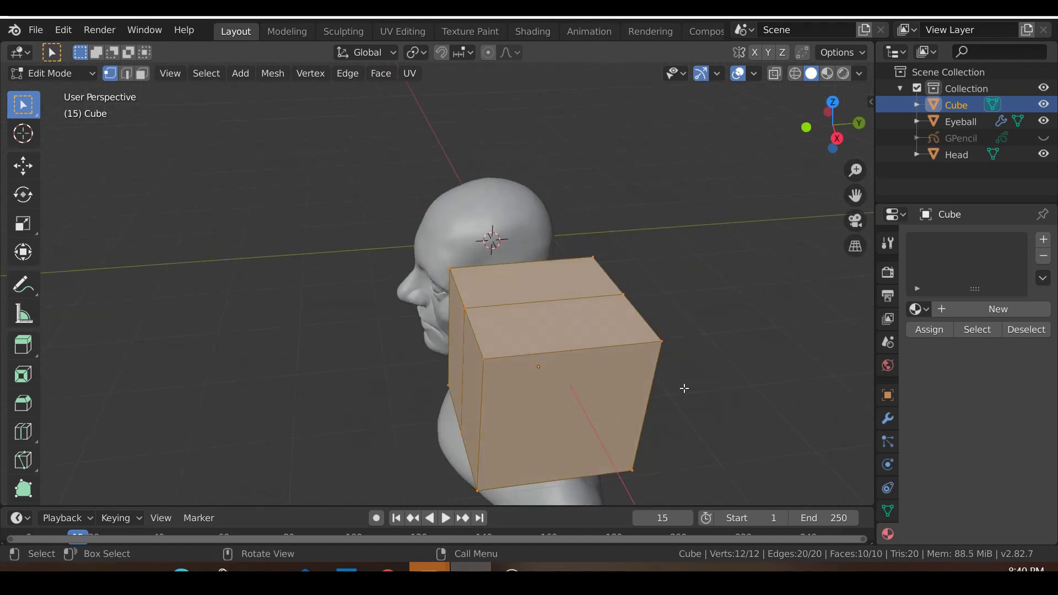
pyautogui.press('s')
pyautogui.press('y')
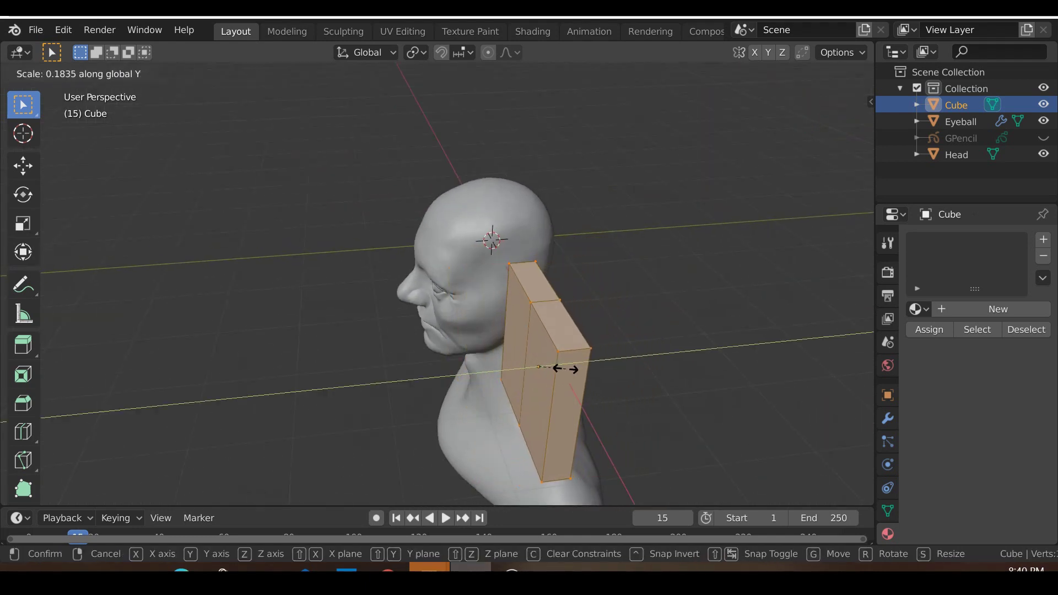
pyautogui.click(566, 369)
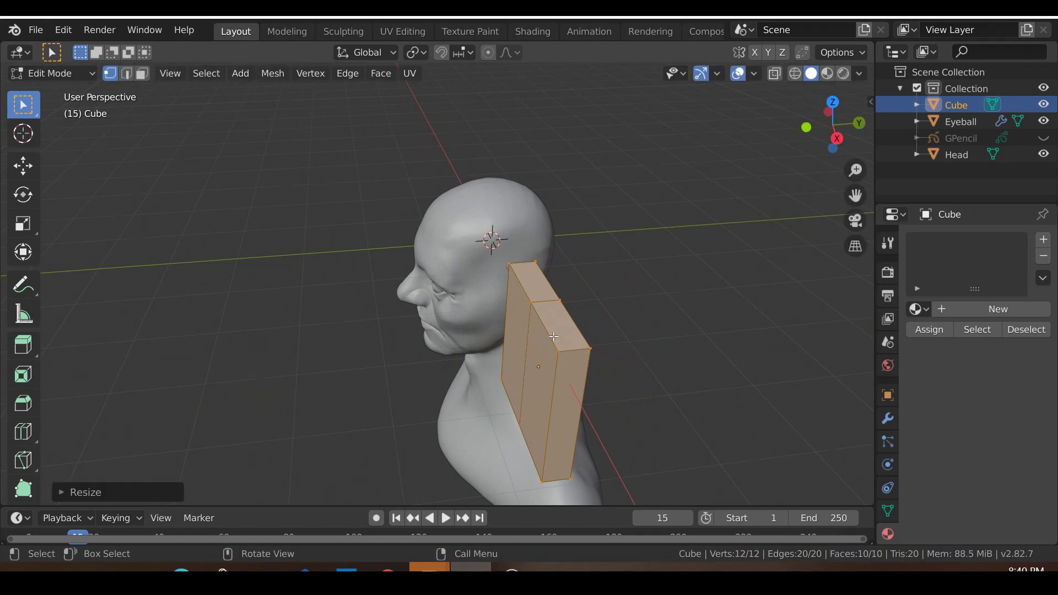
# Raise the slab's top centre edge along Z to form a peak.
pyautogui.press('KP_1')
pyautogui.moveTo(578, 337); pyautogui.dragTo(581, 338, button='middle')
pyautogui.click(569, 204)
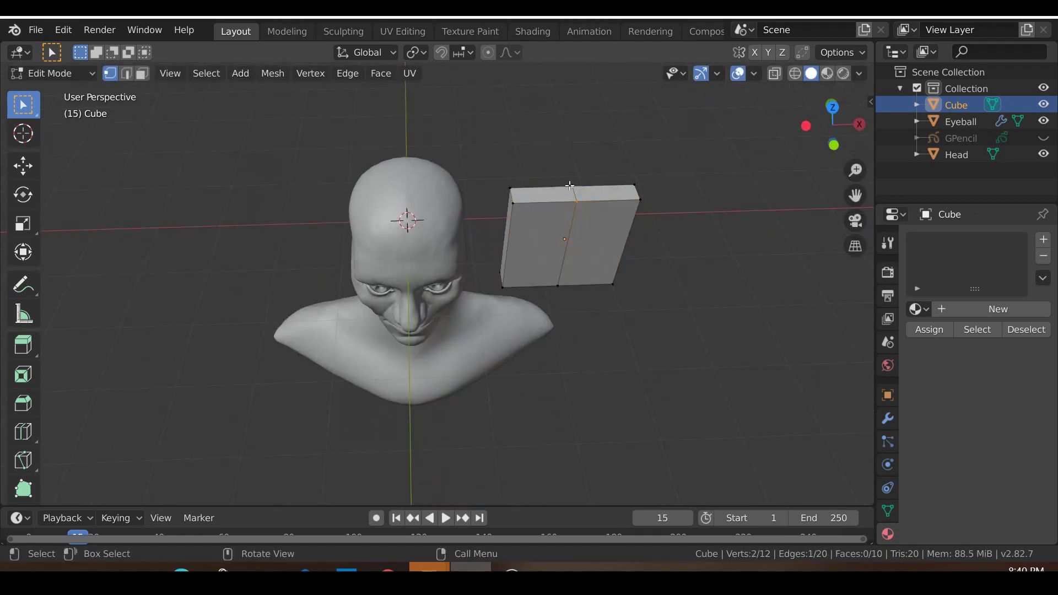
pyautogui.press('KP_1')
pyautogui.press('g')
pyautogui.press('z')
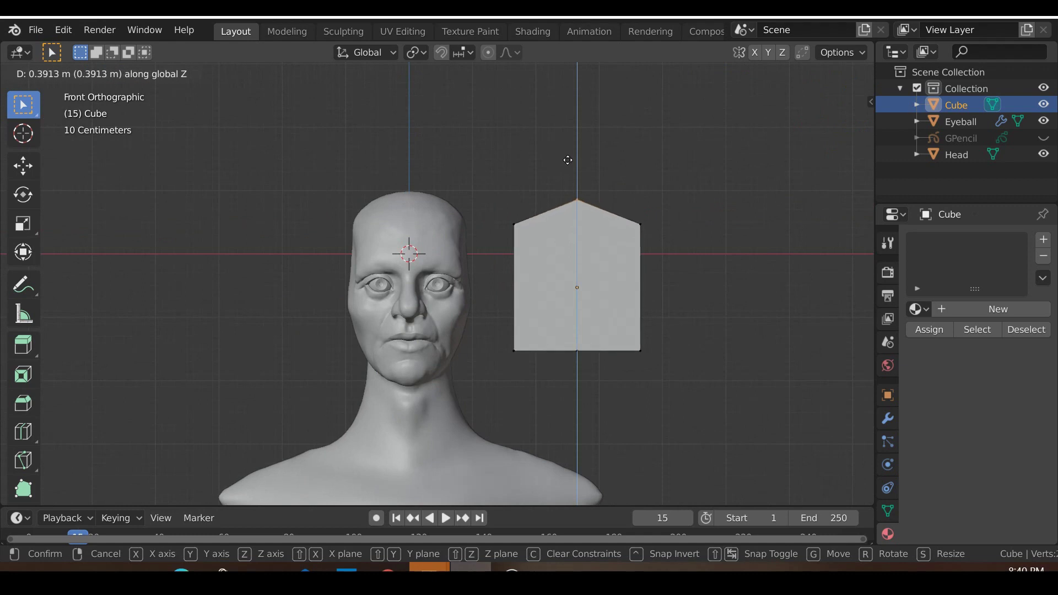
pyautogui.click(570, 152)
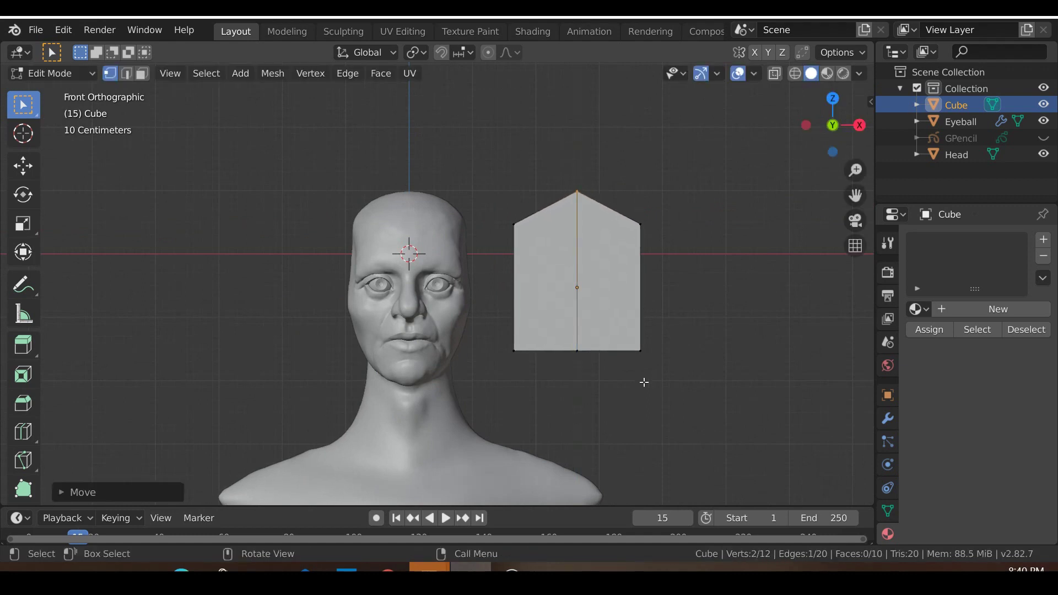
# Lower the slab's bottom centre vertex along Z and shift it about 0.58 m toward the head and 0.19 m further down.
pyautogui.click(576, 351)
pyautogui.press('g')
pyautogui.press('z')
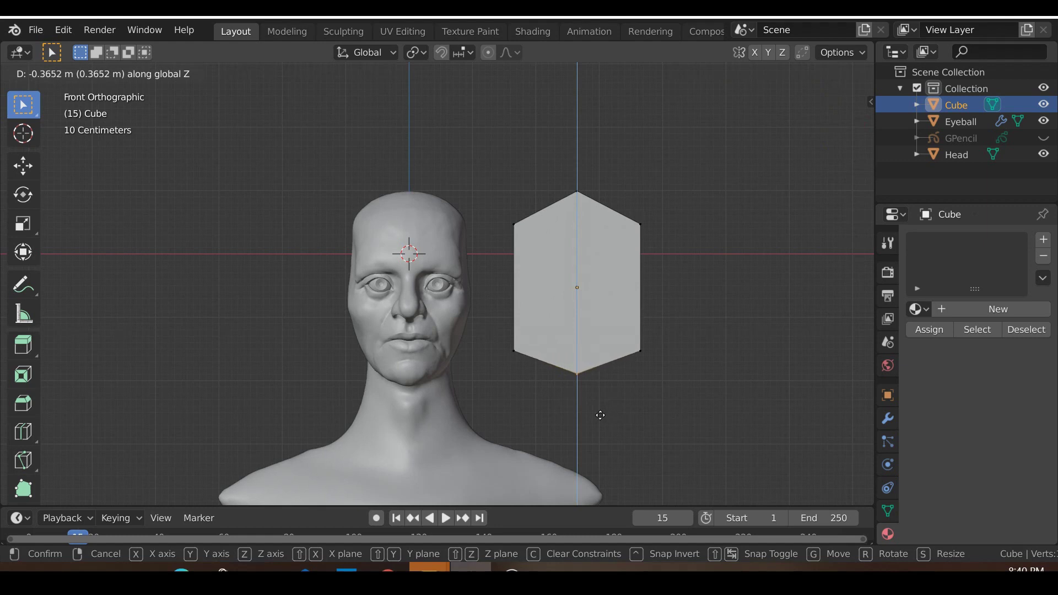
pyautogui.click(597, 415)
pyautogui.press('g')
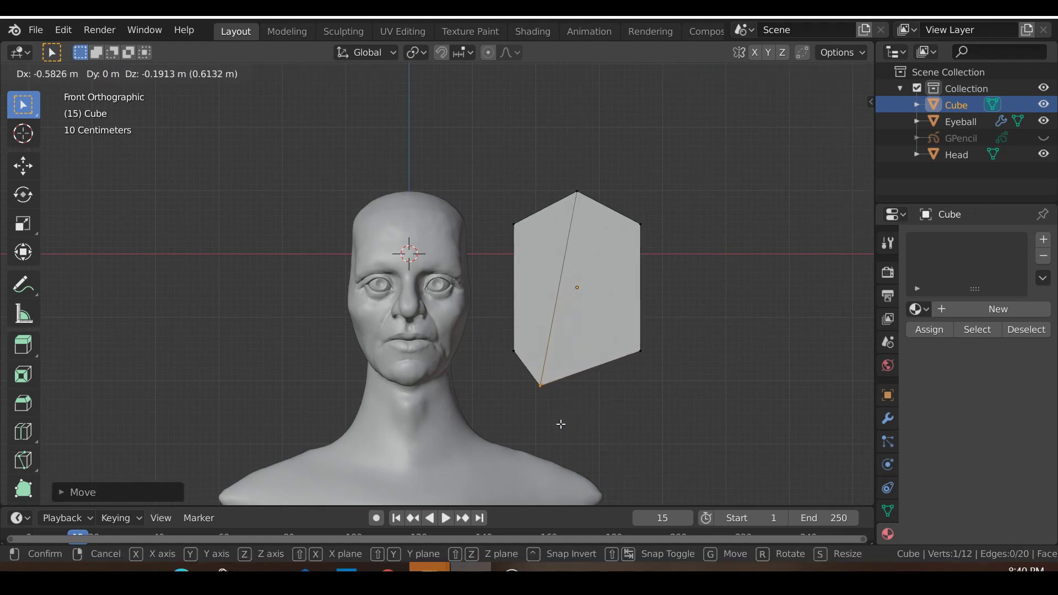
pyautogui.click(561, 424)
# Move the slab's bottom outer edge about 0.73 m toward the head and 0.13 m down.
pyautogui.moveTo(680, 366)
pyautogui.mouseDown(button='middle')
pyautogui.moveTo(668, 368)
pyautogui.moveTo(677, 366)
pyautogui.mouseUp(button='middle')
pyautogui.keyDown('shift'); pyautogui.click(668, 368); pyautogui.keyUp('shift')
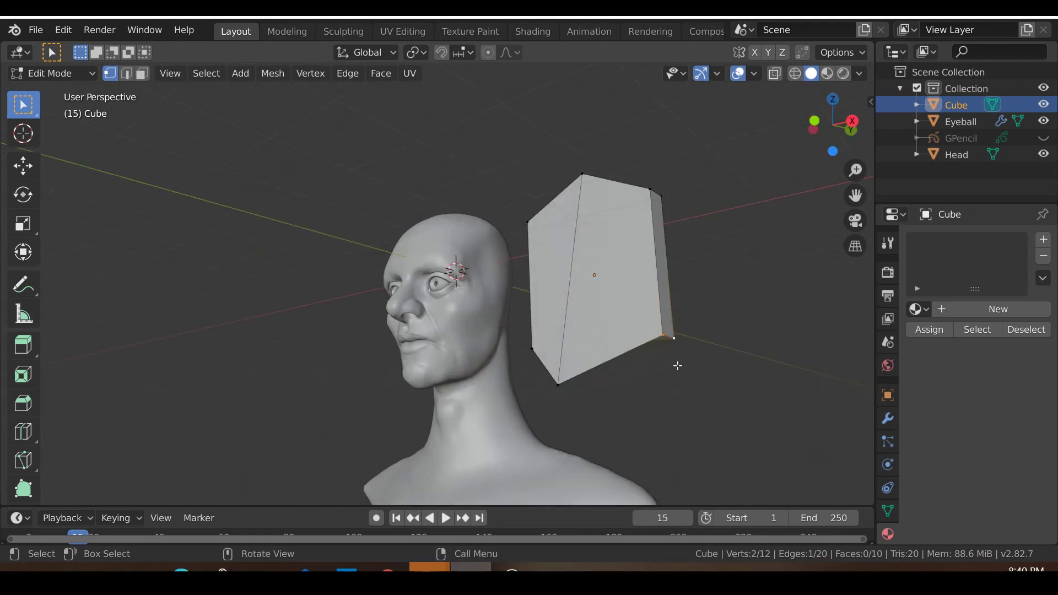
pyautogui.press('KP_1')
pyautogui.press('g')
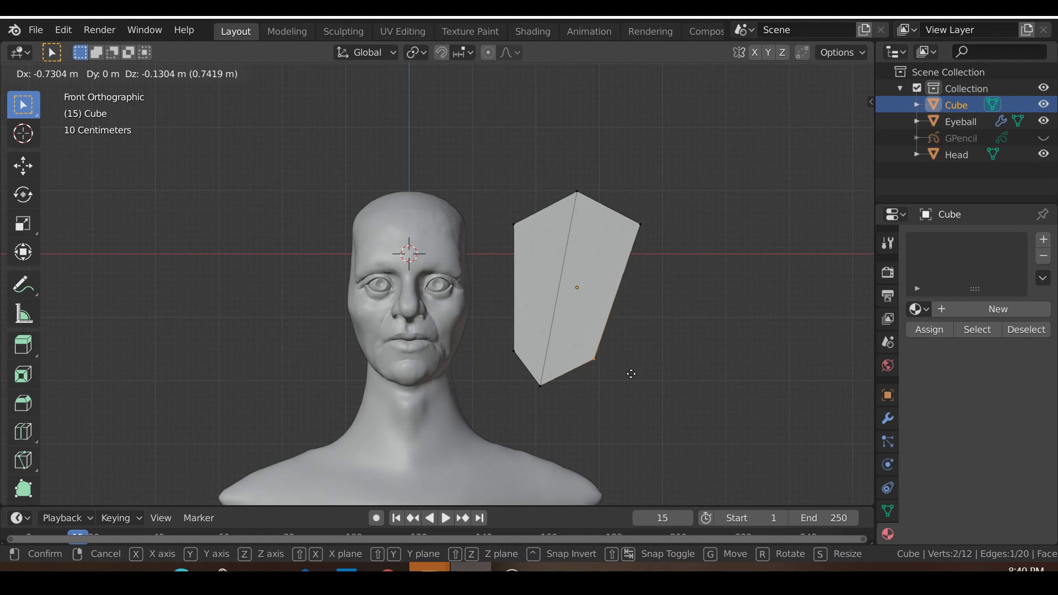
pyautogui.click(632, 374)
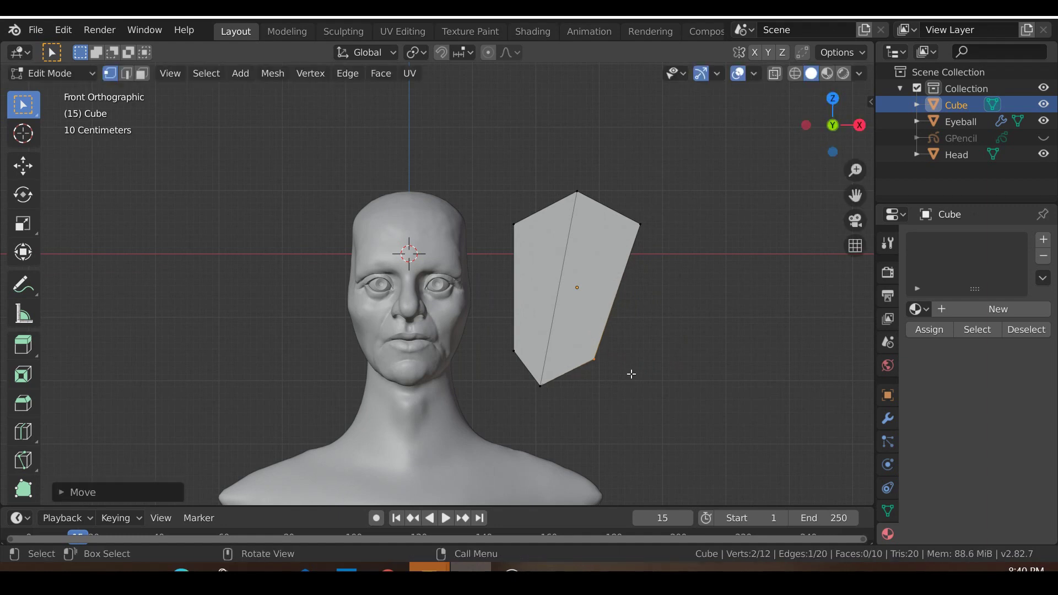
# Add a horizontal loop cut across the slab with an edge slide of about 0.12 and clear the selection.
pyautogui.hotkey('ctrl', 'r')
pyautogui.click(608, 299)
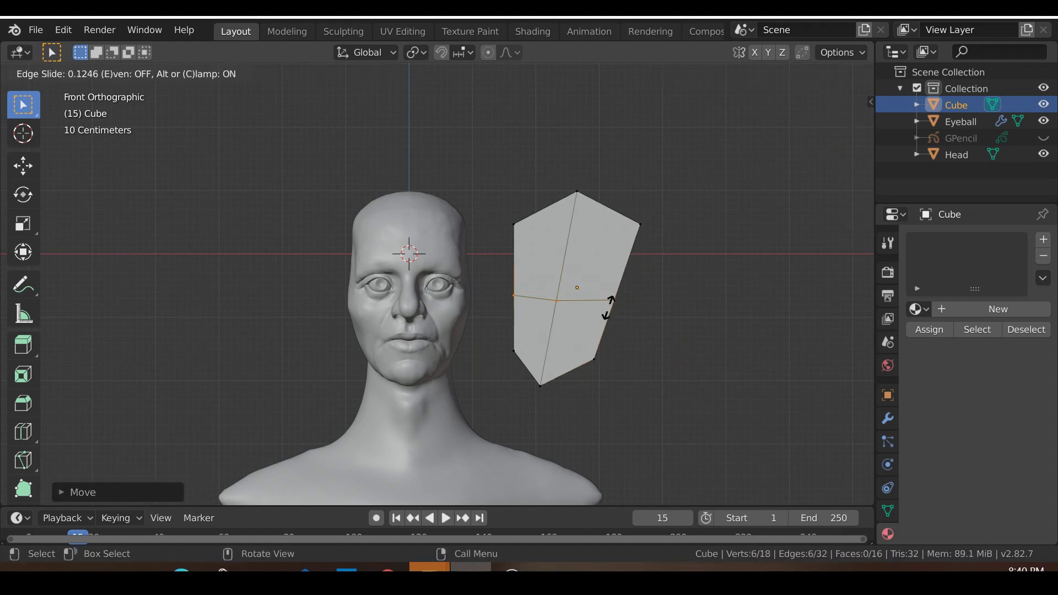
pyautogui.click(609, 307)
pyautogui.scroll(1, 641, 317)
pyautogui.hotkey('alt', 'a')
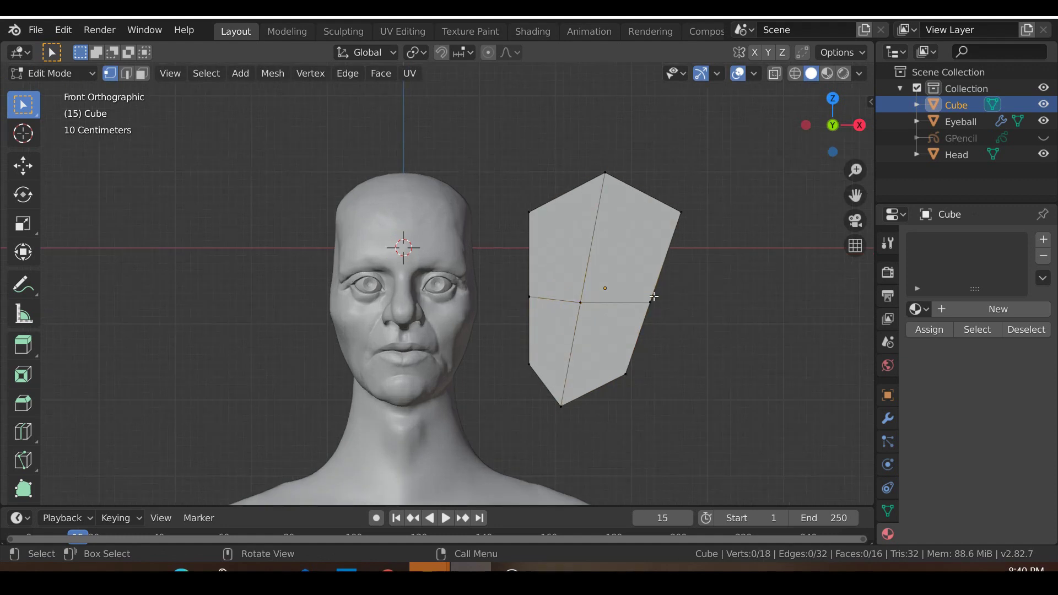
# Move the outer edge of the horizontal loop outward and upward in the front view to round the ear outline.
pyautogui.moveTo(687, 318); pyautogui.dragTo(651, 332, button='middle')
pyautogui.click(669, 310)
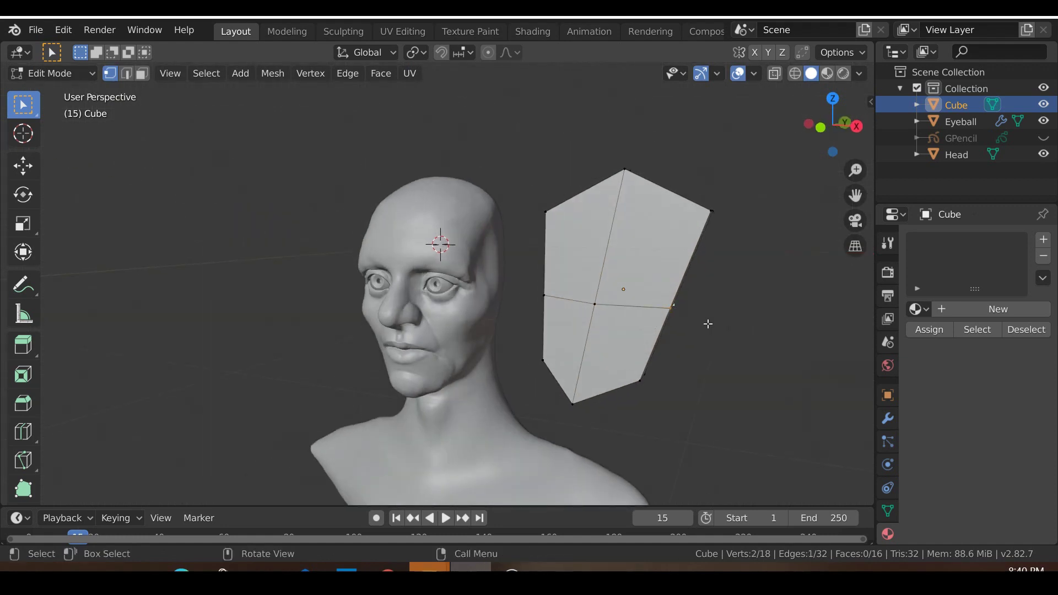
pyautogui.press('KP_3')
pyautogui.press('KP_1')
pyautogui.press('g')
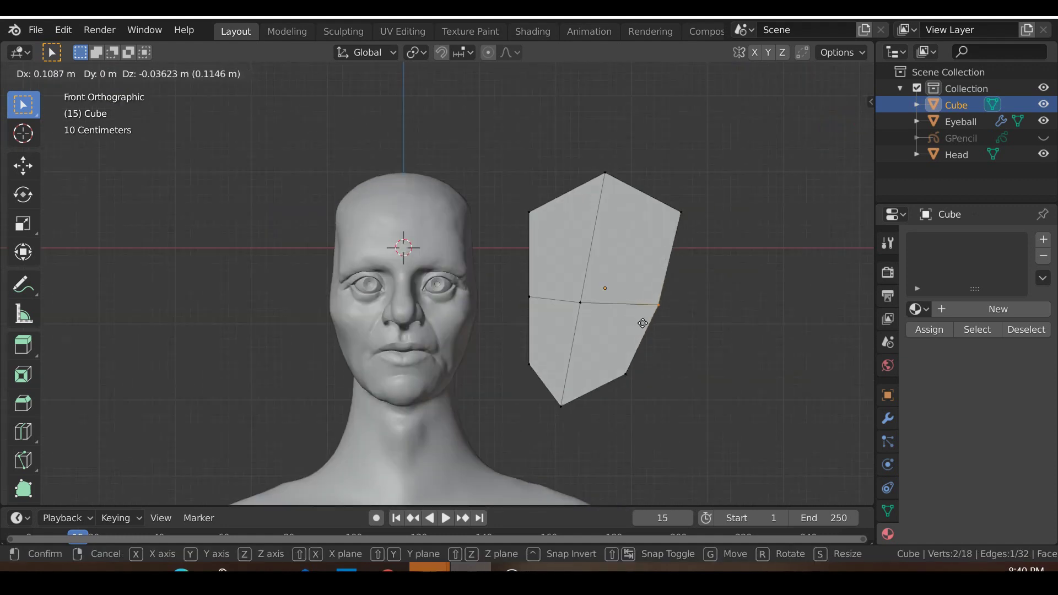
pyautogui.click(670, 300)
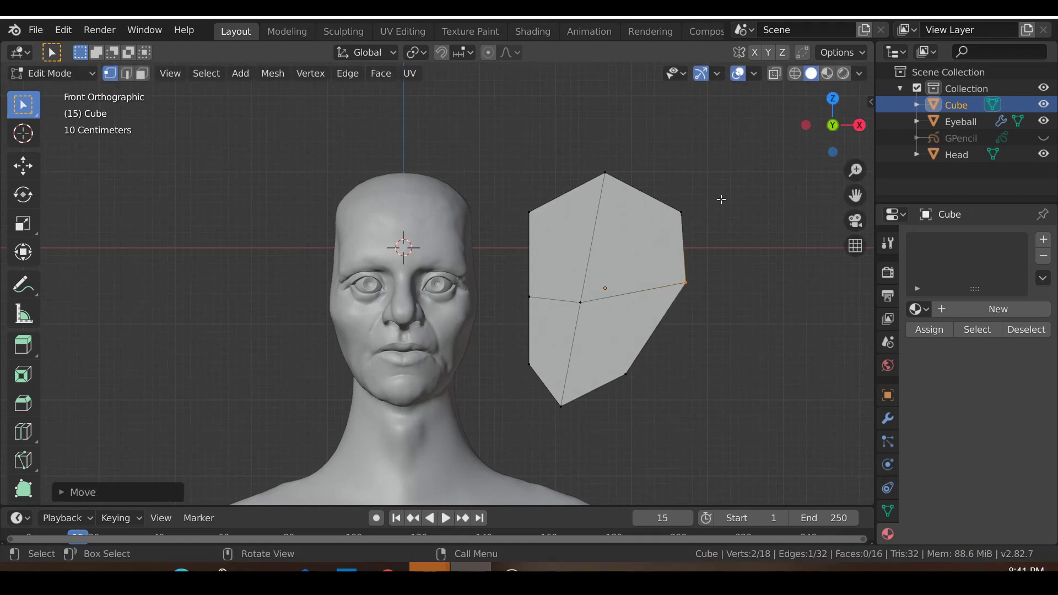
pyautogui.scroll(-3, 724, 275)
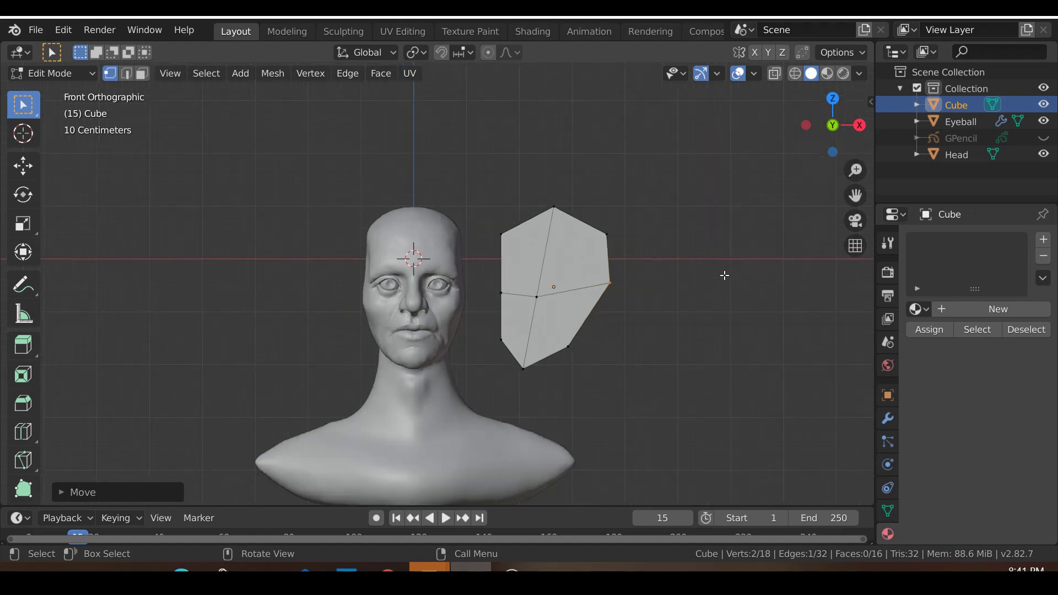
pyautogui.scroll(2, 724, 275)
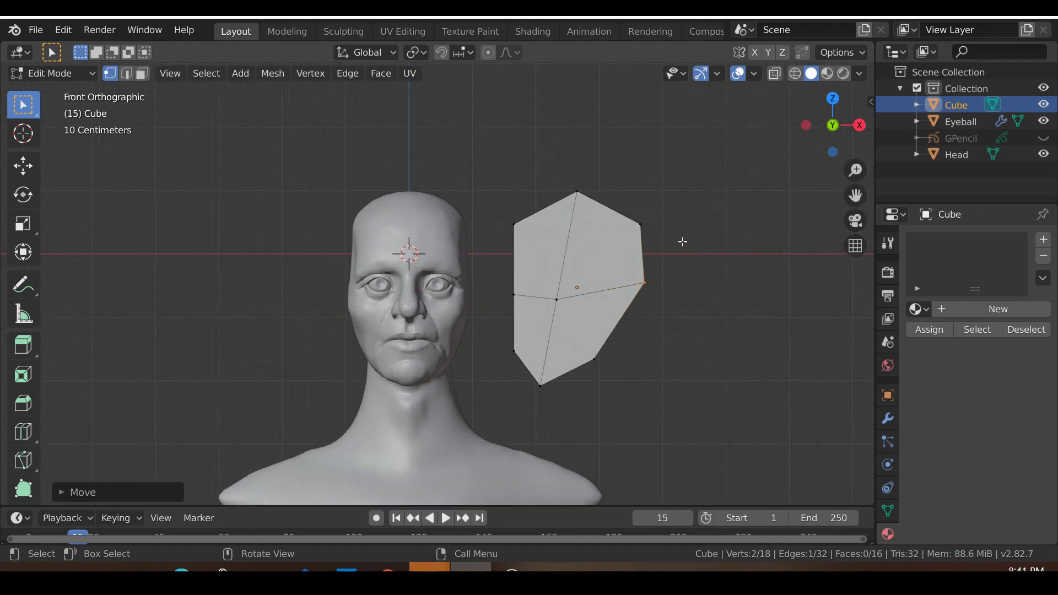
pyautogui.press('Tab')
pyautogui.hotkey('shift', 'a')
pyautogui.moveTo(682, 241)
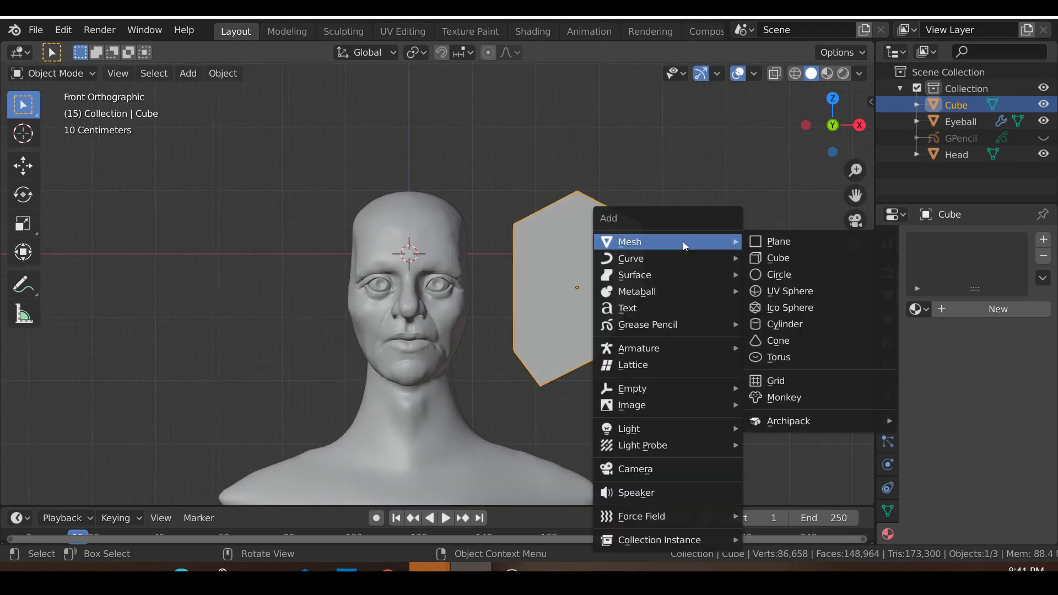
pyautogui.moveTo(700, 406)
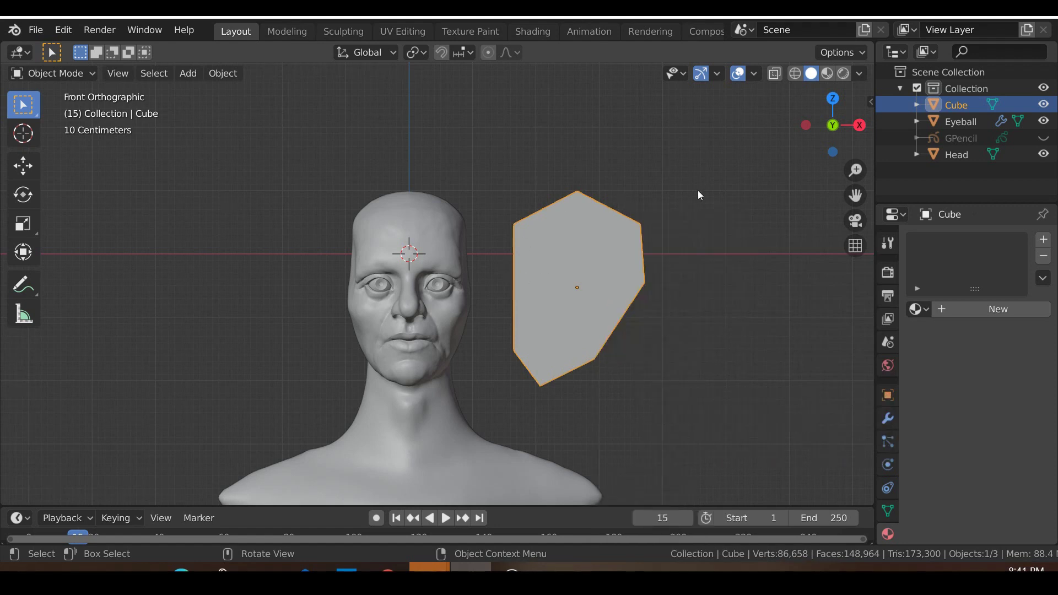
pyautogui.press('Tab')
# Leave mesh editing, select the head and snap the 3D cursor to its origin.
pyautogui.scroll(2, 660, 246)
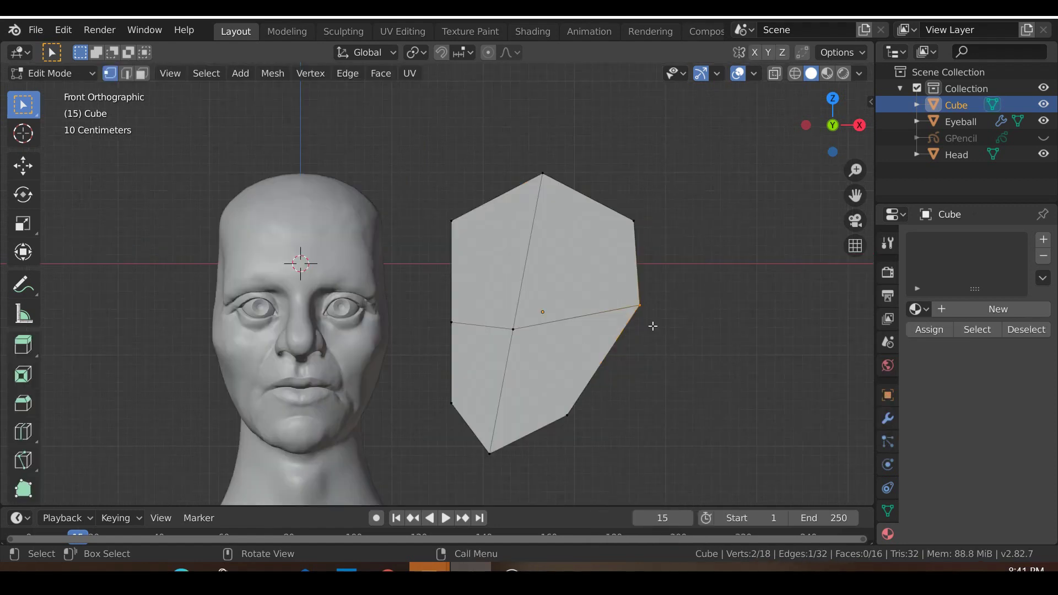
pyautogui.moveTo(675, 330); pyautogui.dragTo(595, 347, button='middle')
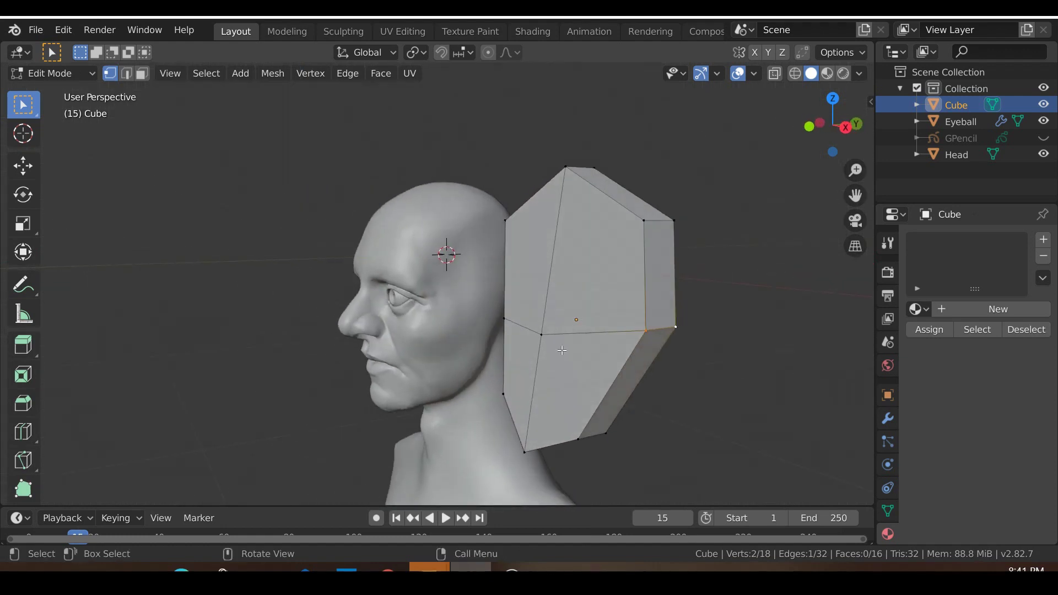
pyautogui.press('KP_1')
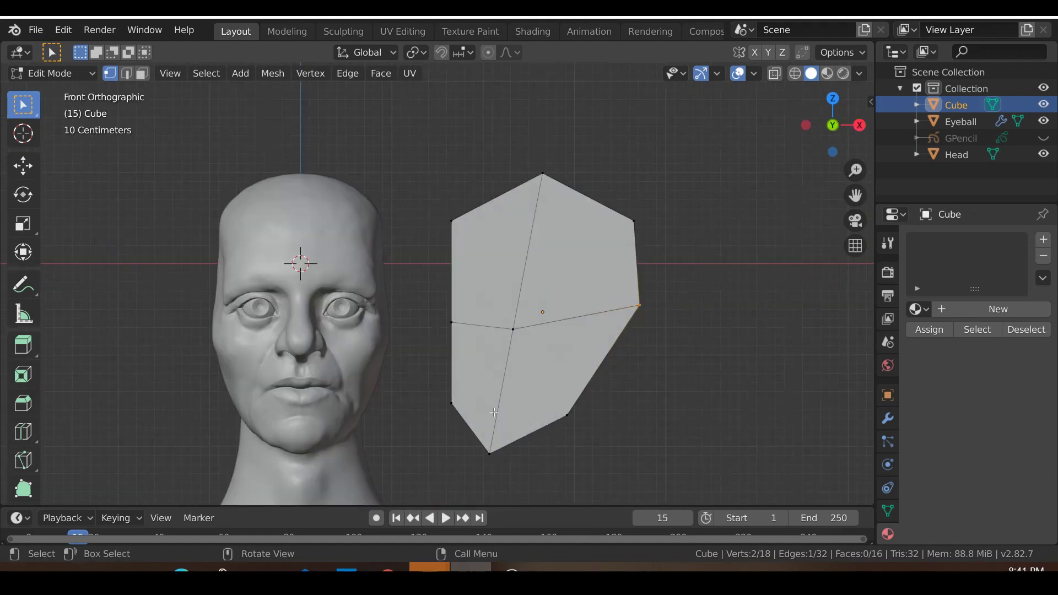
pyautogui.moveTo(494, 412); pyautogui.dragTo(505, 303, button='middle')
pyautogui.press('Tab')
pyautogui.press('KP_1')
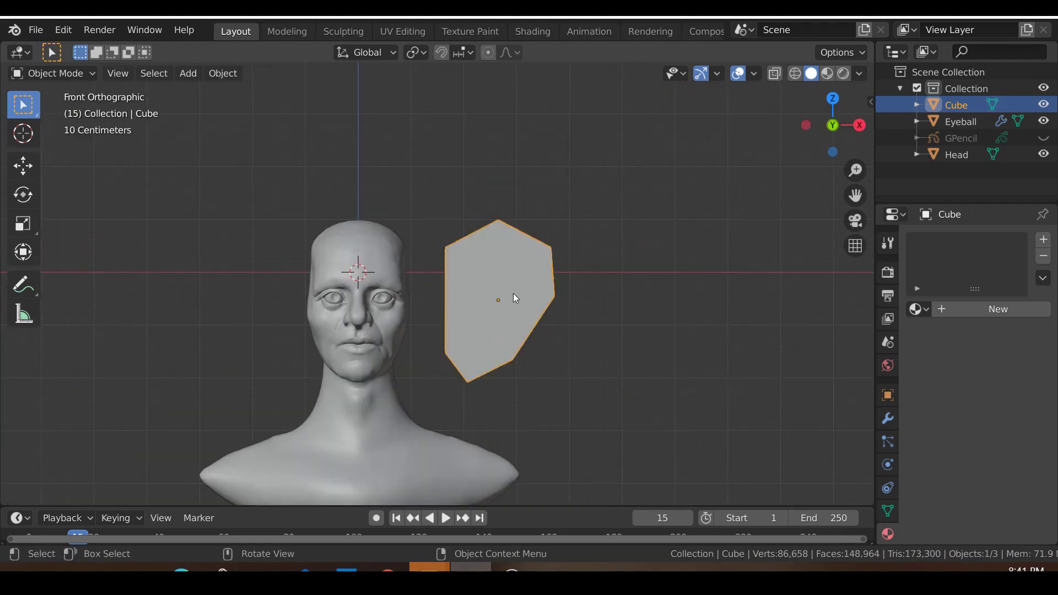
pyautogui.click(368, 407)
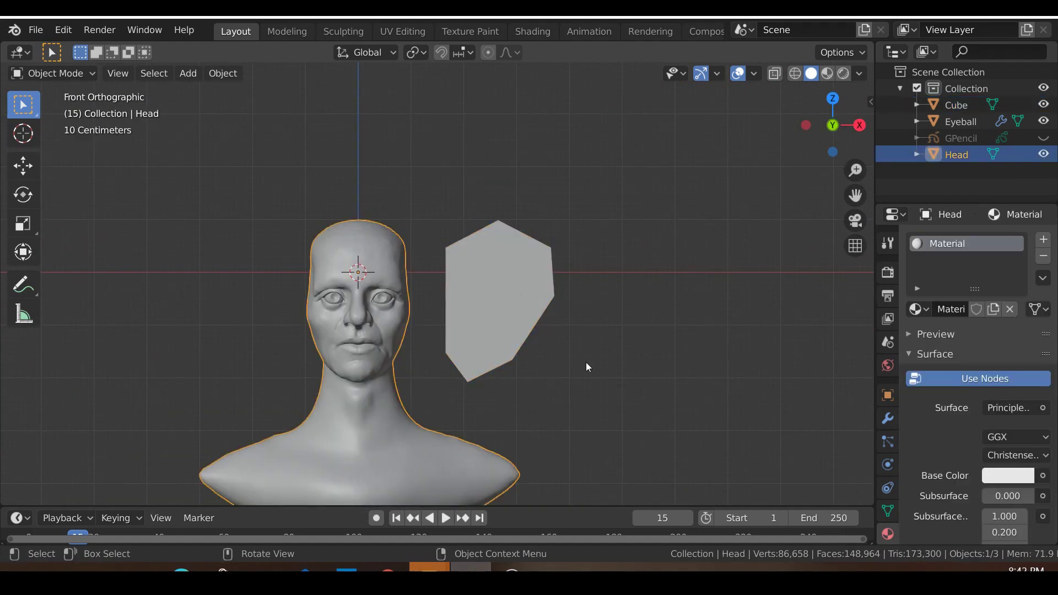
pyautogui.hotkey('shift', 's')
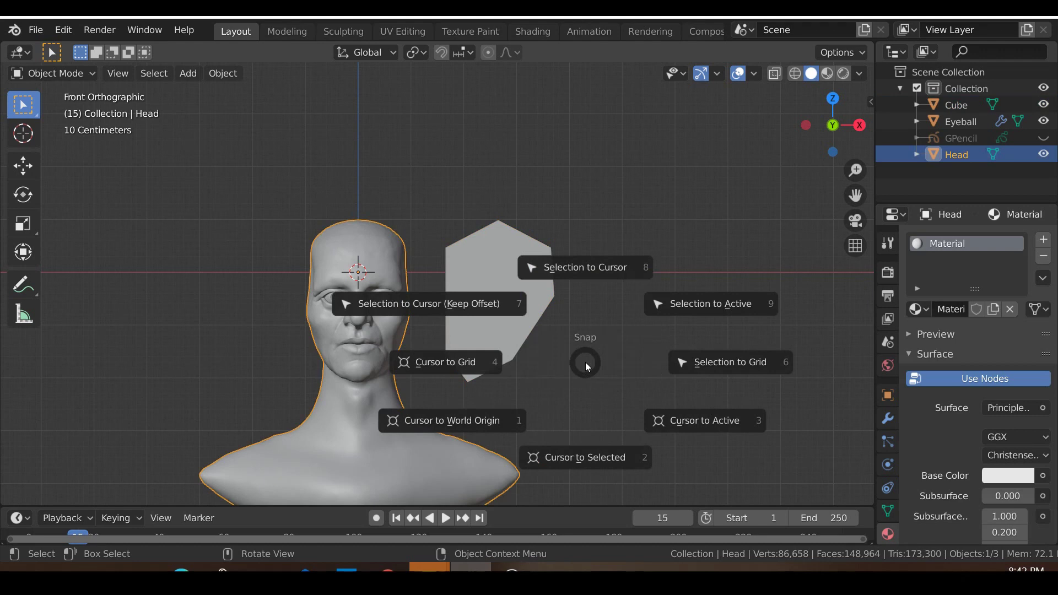
pyautogui.click(593, 471)
# Select the ear slab object and snap it onto the 3D cursor at the head's origin.
pyautogui.scroll(2, 376, 345)
pyautogui.click(510, 306)
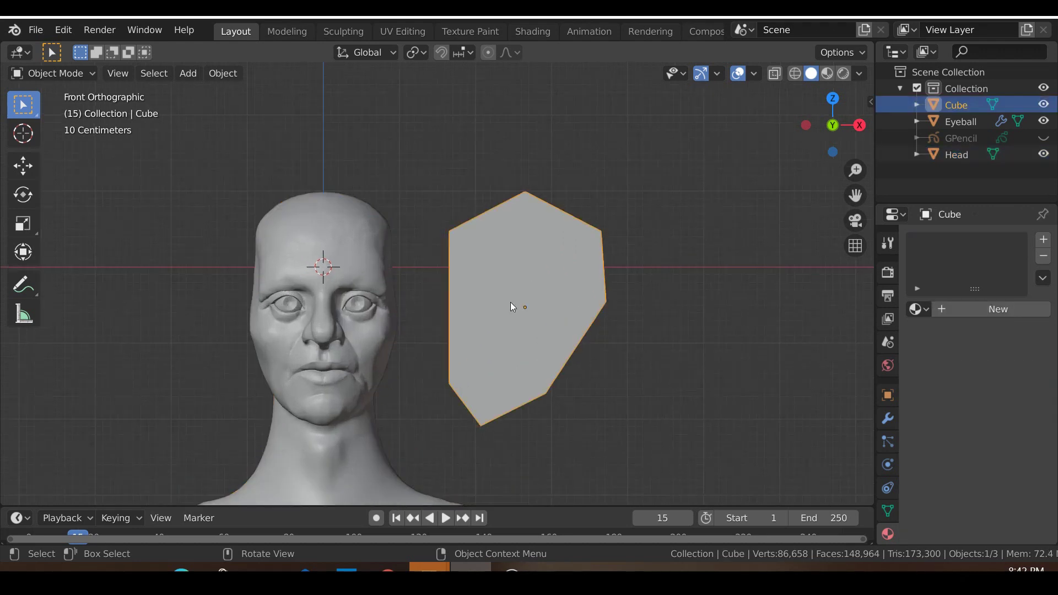
pyautogui.hotkey('shift', 's')
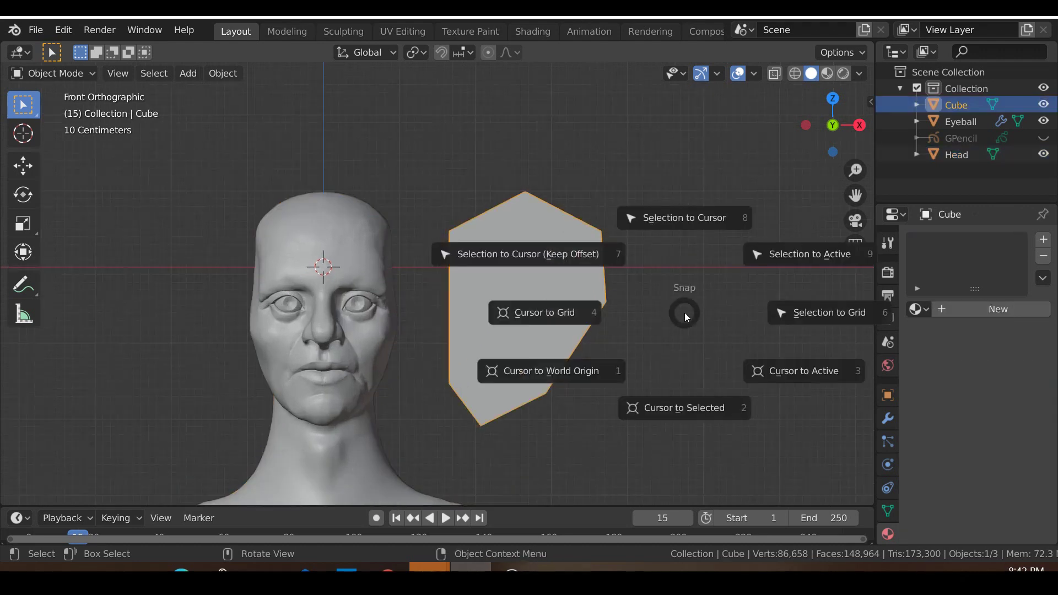
pyautogui.click(690, 217)
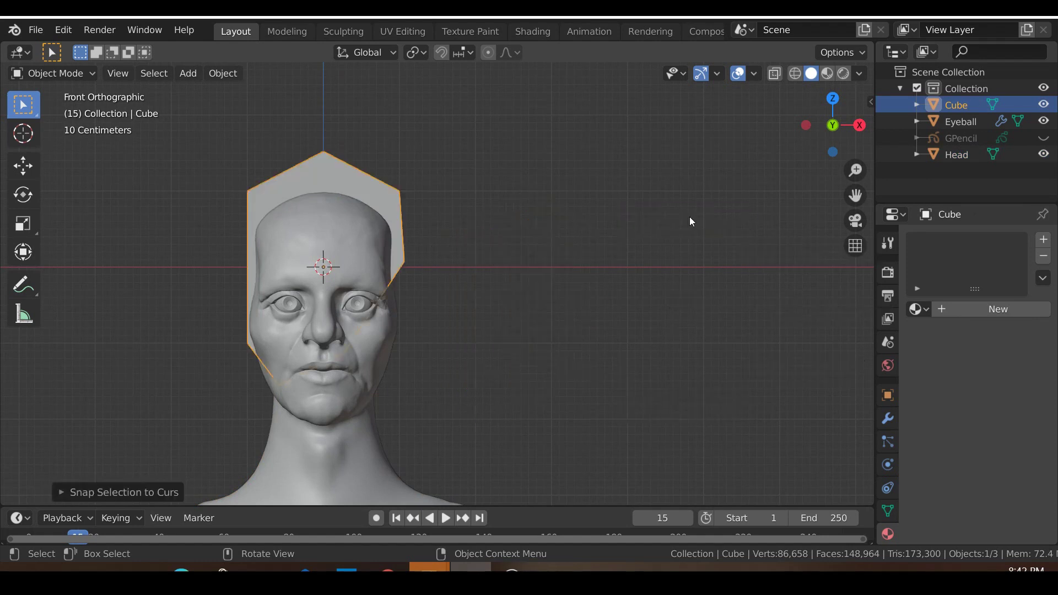
# Add a Mirror modifier on the X axis to the ear slab.
pyautogui.scroll(-2, 362, 280)
pyautogui.keyDown('shift'); pyautogui.moveTo(434, 299); pyautogui.dragTo(427, 351, button='middle'); pyautogui.keyUp('shift')
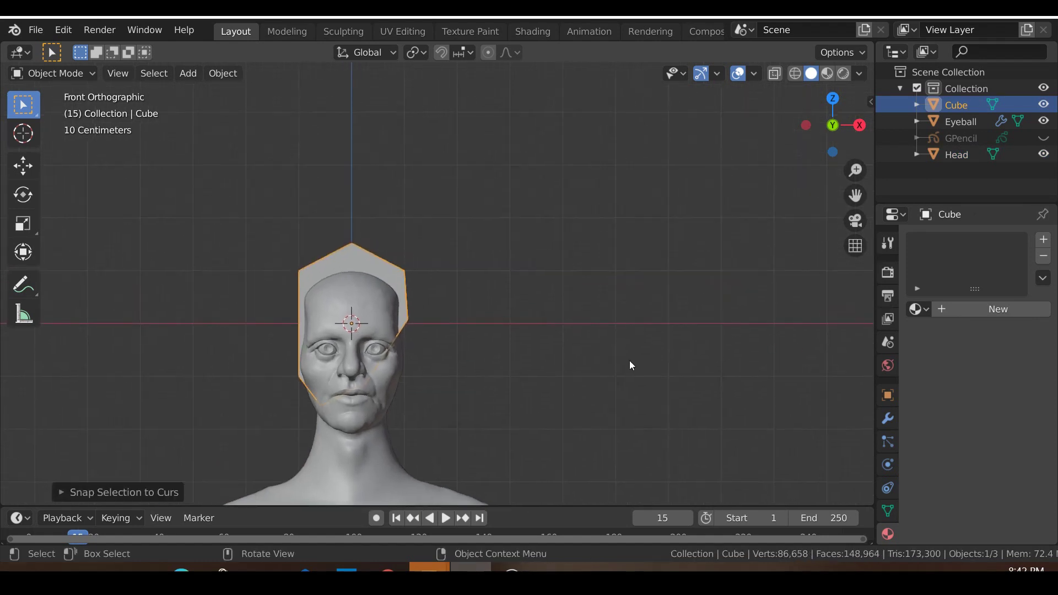
pyautogui.click(890, 417)
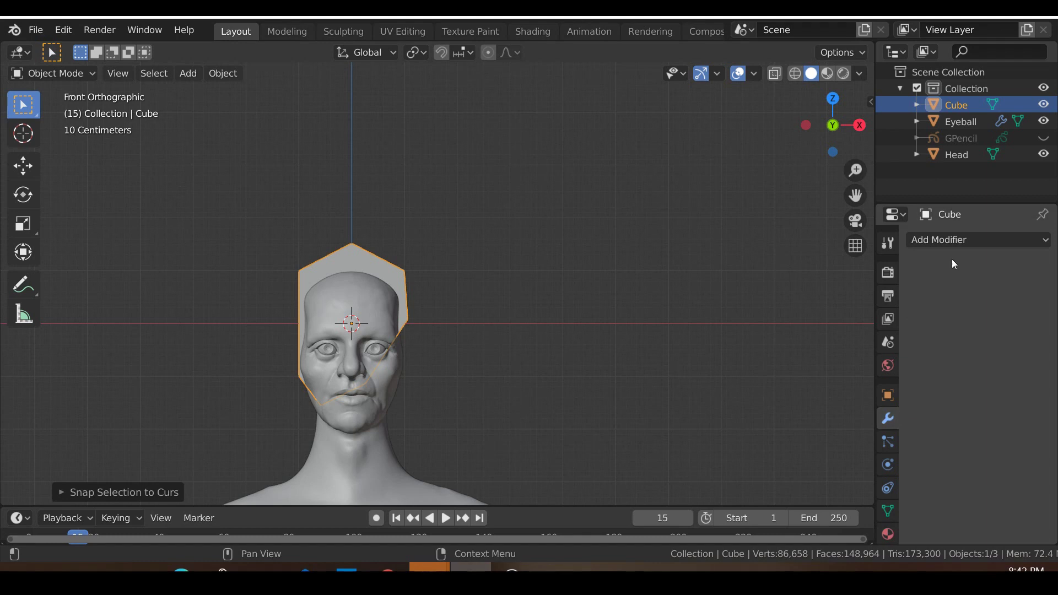
pyautogui.click(941, 241)
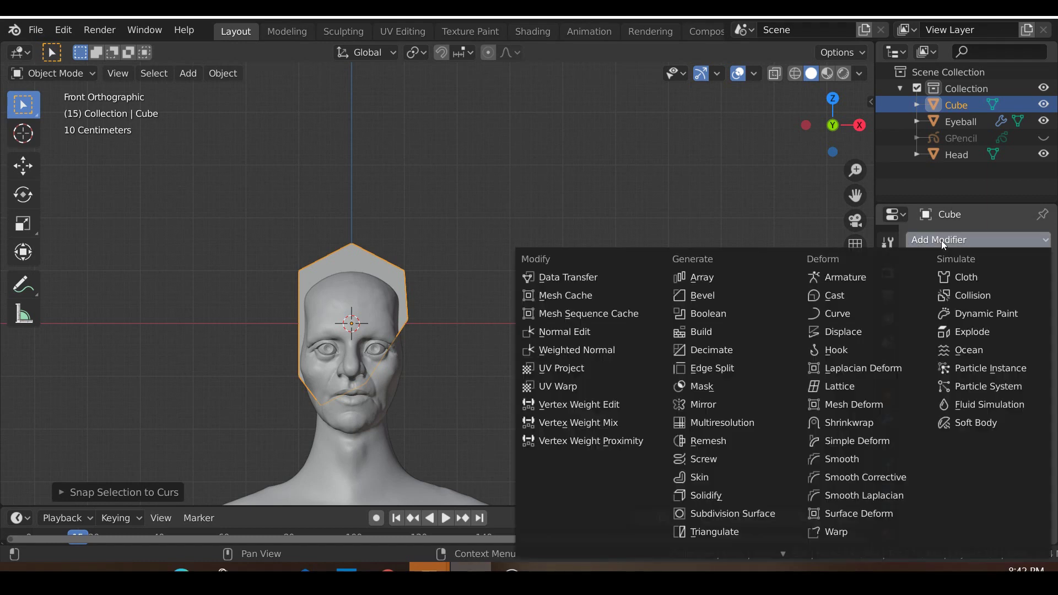
pyautogui.click(703, 404)
# Select all of the slab's geometry in Edit Mode and move it out beside the head, clear of the face.
pyautogui.scroll(1, 441, 360)
pyautogui.press('Tab')
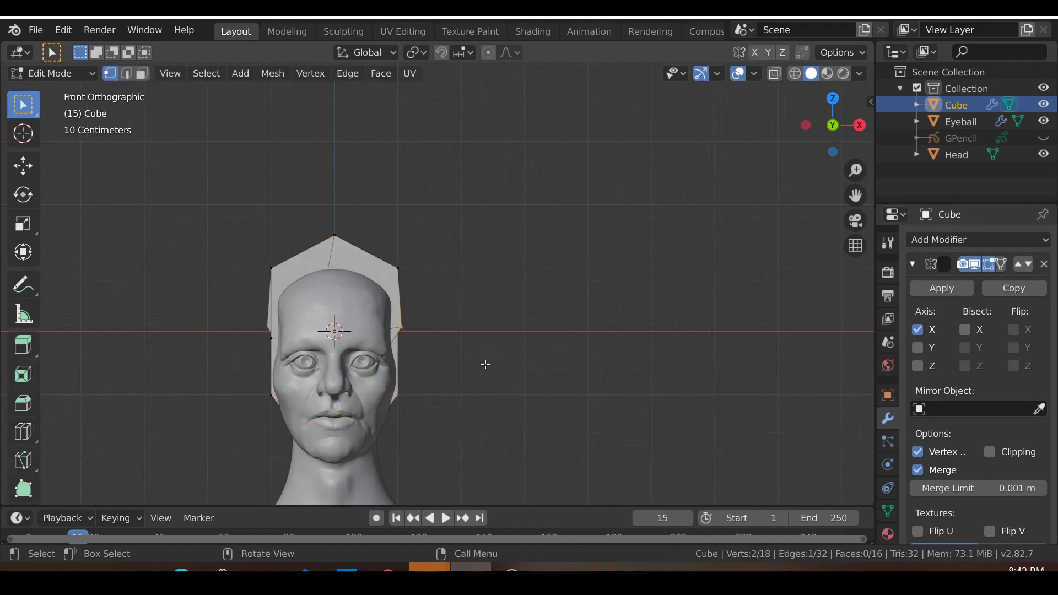
pyautogui.keyDown('shift'); pyautogui.moveTo(523, 410); pyautogui.dragTo(539, 349, button='middle'); pyautogui.keyUp('shift')
pyautogui.press('a')
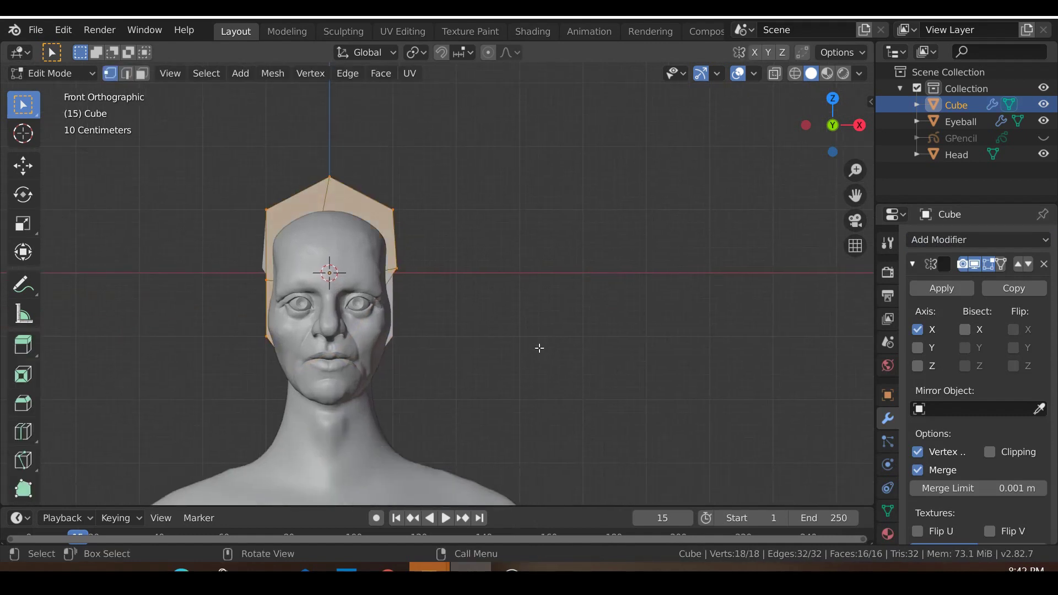
pyautogui.click(206, 73)
pyautogui.press('g')
pyautogui.click(545, 358)
# Scale the ear mesh down uniformly to less than half its size and move it against the side of the head.
pyautogui.scroll(4, 613, 361)
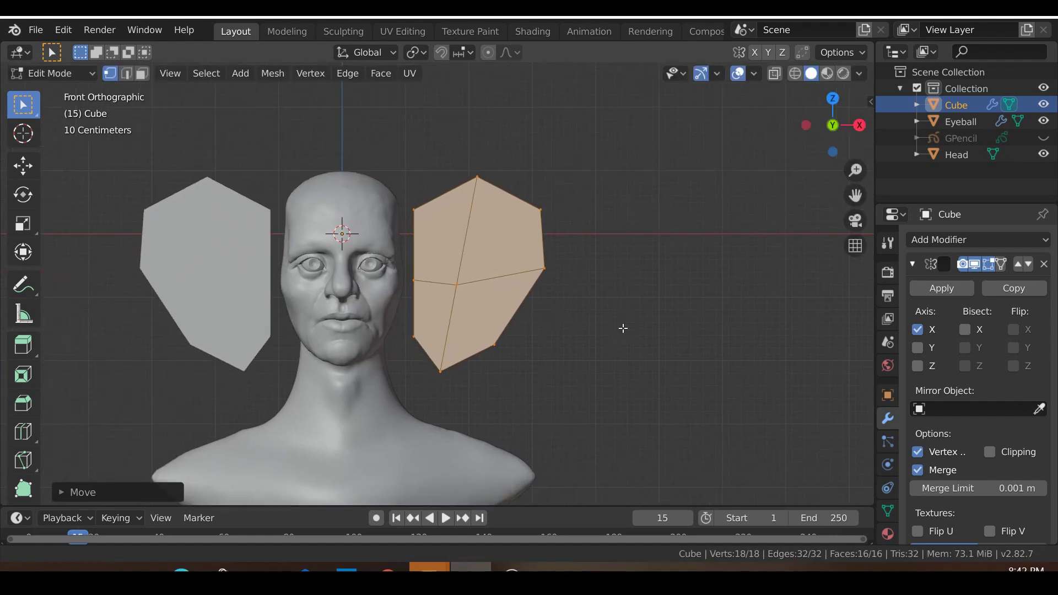
pyautogui.keyDown('shift'); pyautogui.moveTo(613, 361); pyautogui.dragTo(652, 363, button='middle'); pyautogui.keyUp('shift')
pyautogui.press('s')
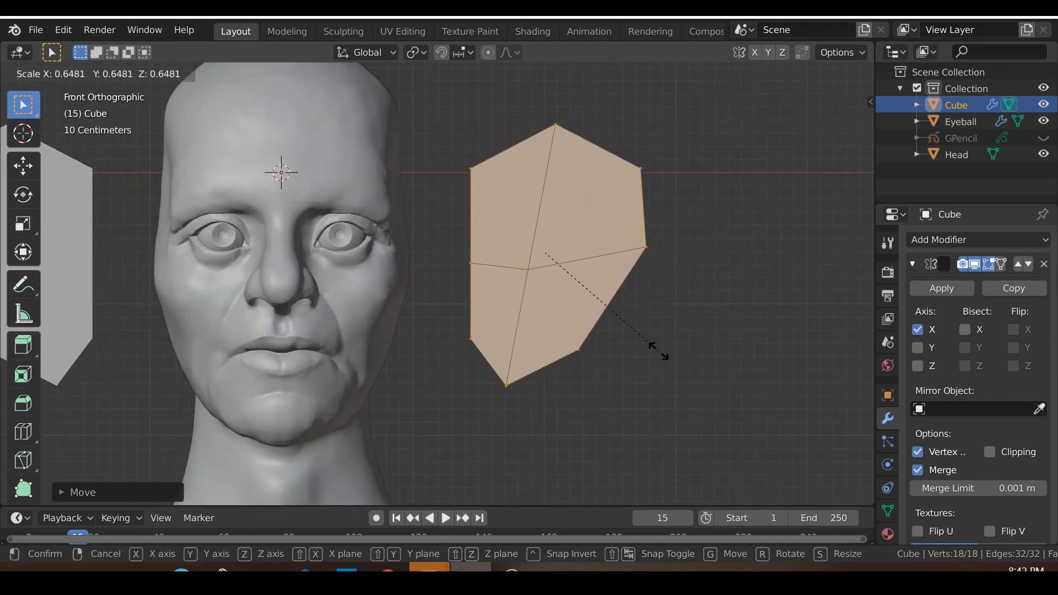
pyautogui.click(617, 334)
pyautogui.press('g')
pyautogui.click(545, 377)
# Shrink the ear mesh further and shift it inward until its inner edge overlaps the side of the head.
pyautogui.scroll(1, 567, 380)
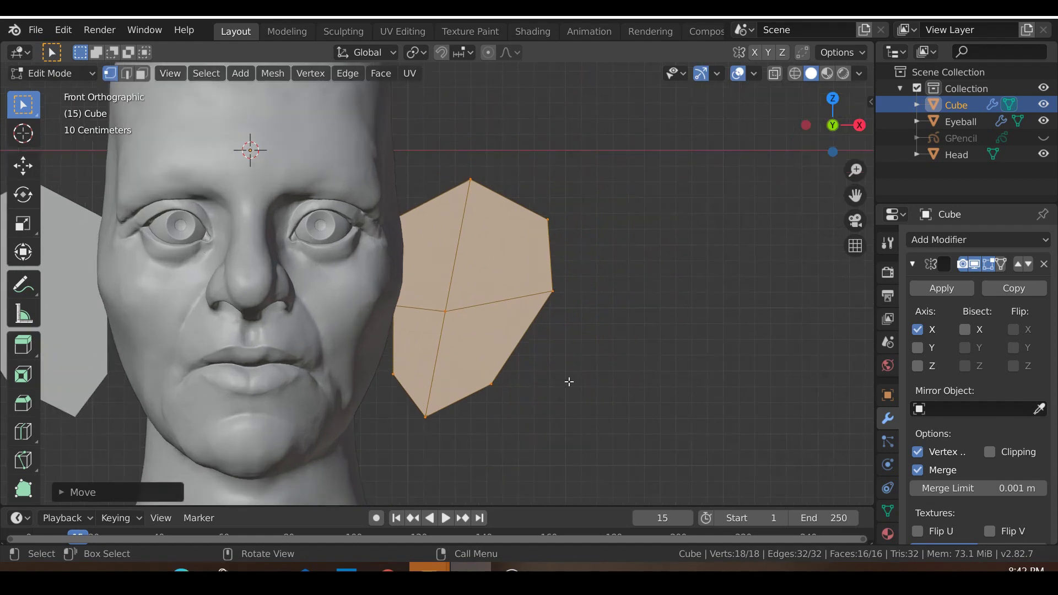
pyautogui.keyDown('shift'); pyautogui.moveTo(638, 417); pyautogui.dragTo(715, 391, button='middle'); pyautogui.keyUp('shift')
pyautogui.press('s')
pyautogui.click(622, 395)
pyautogui.press('g')
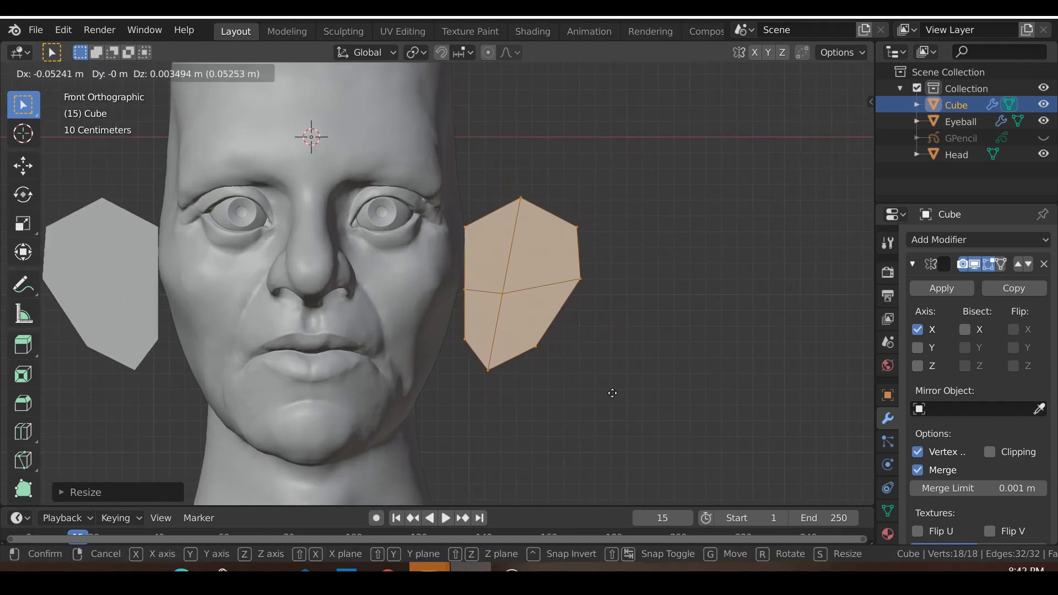
pyautogui.click(598, 396)
# Scale the ear mesh to about 0.91, nudge it toward the head, and reduce it slightly once more.
pyautogui.keyDown('shift'); pyautogui.moveTo(428, 213); pyautogui.dragTo(537, 274, button='middle'); pyautogui.keyUp('shift')
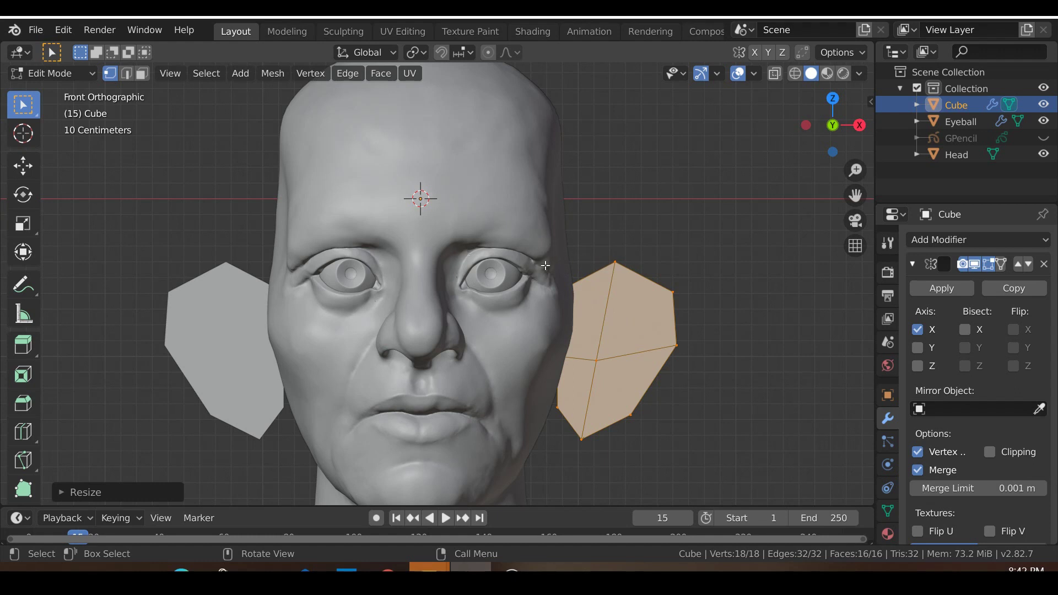
pyautogui.press('s')
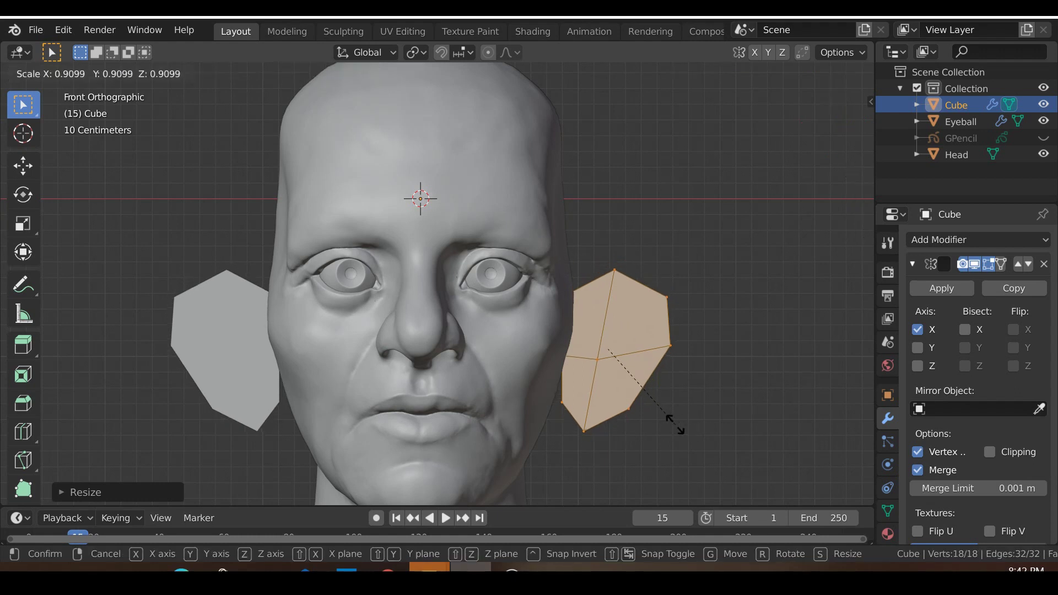
pyautogui.click(674, 422)
pyautogui.press('g')
pyautogui.click(672, 421)
pyautogui.press('s')
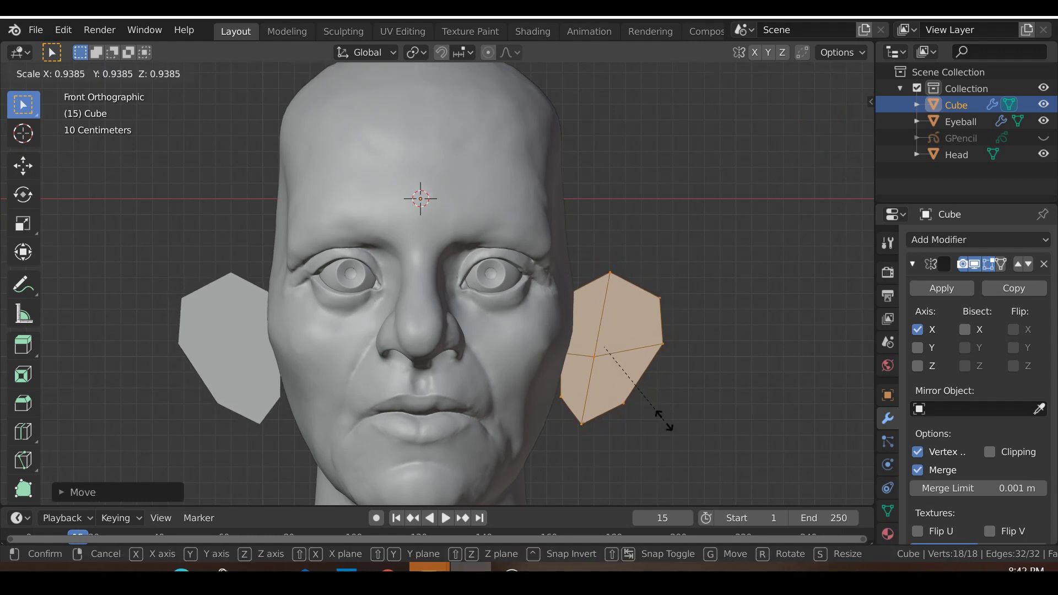
pyautogui.click(674, 420)
pyautogui.press('s')
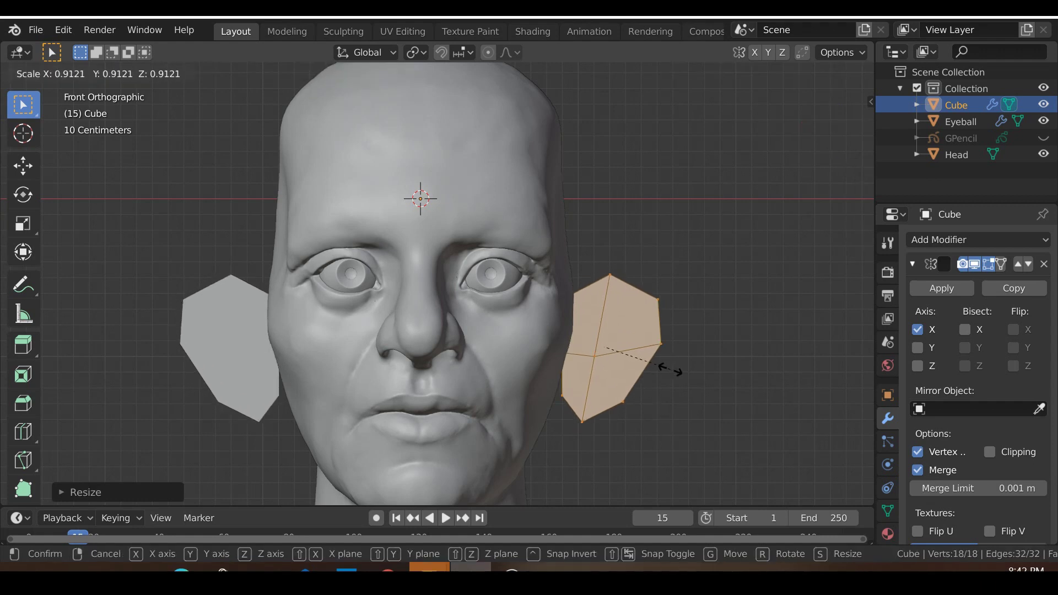
pyautogui.click(671, 370)
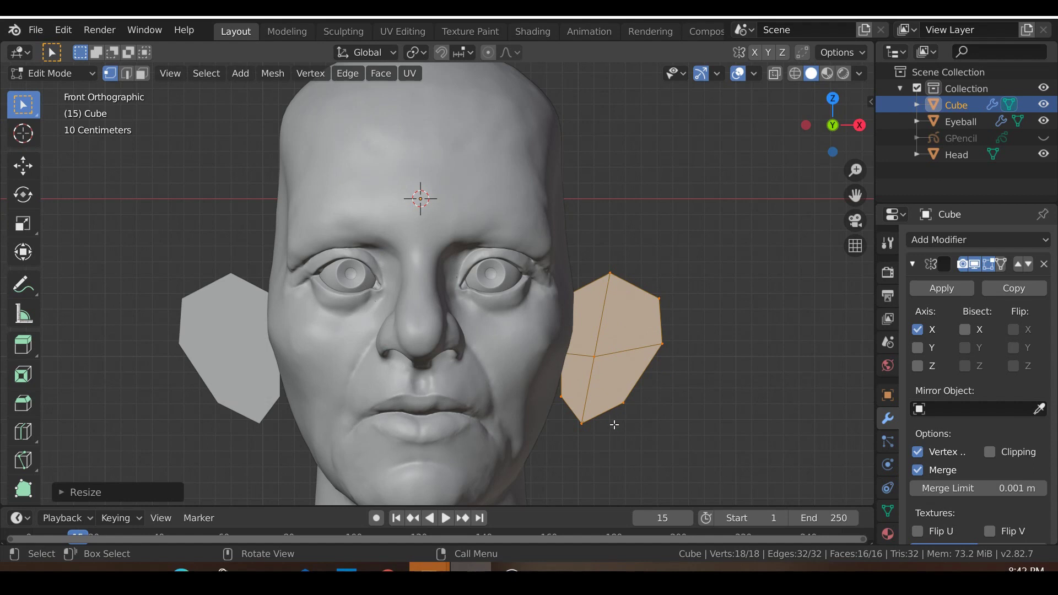
# Enlarge the ear mesh slightly and move it inward so its inner edge tucks behind the cheek.
pyautogui.press('s')
pyautogui.click(694, 393)
pyautogui.press('g')
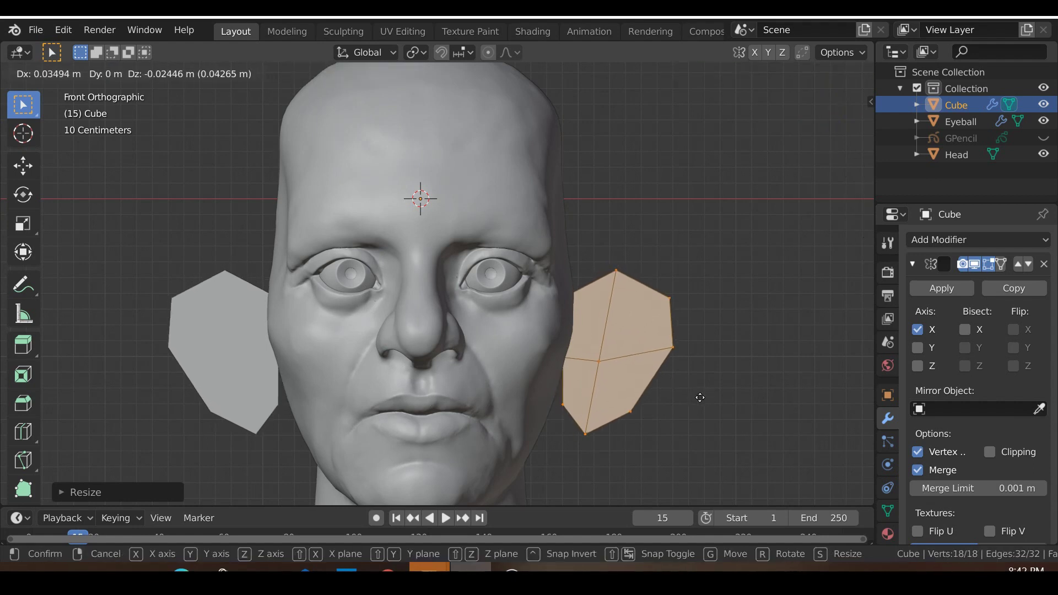
pyautogui.click(694, 397)
pyautogui.press('g')
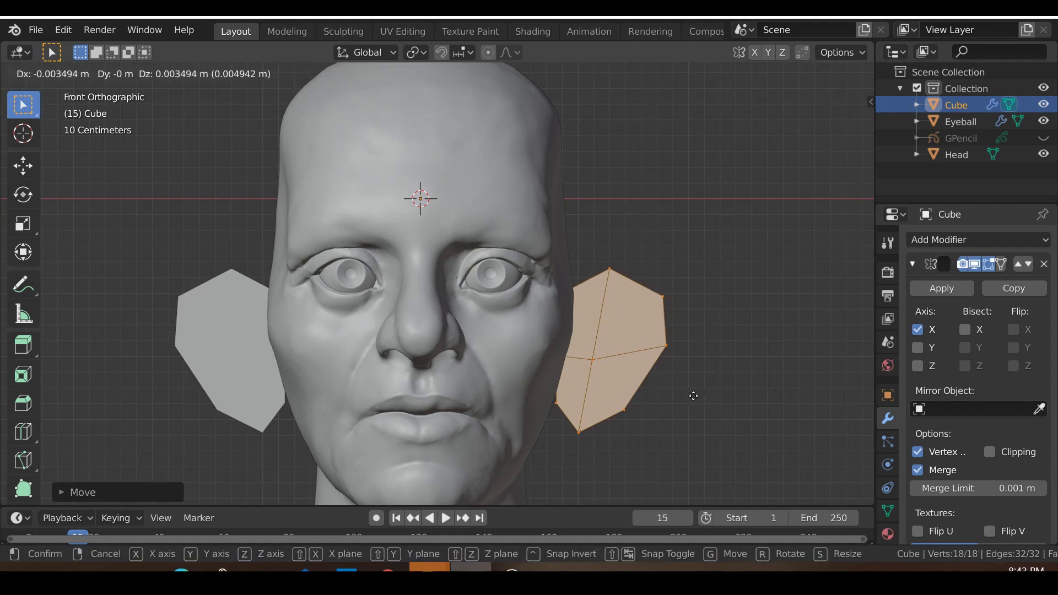
pyautogui.click(693, 397)
pyautogui.press('g')
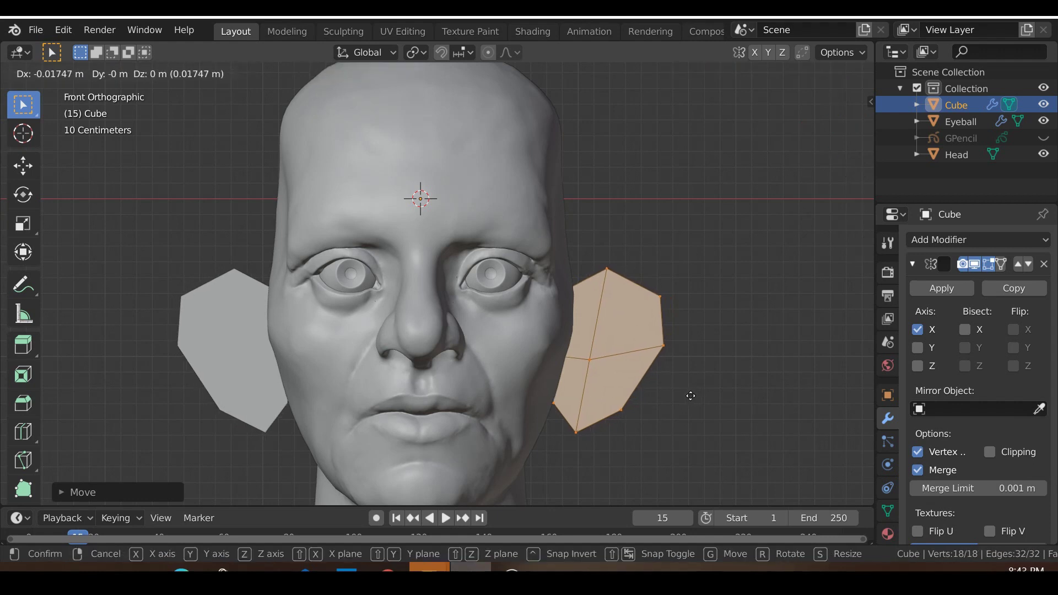
pyautogui.click(690, 396)
# Rotate the ear mesh about 11° in the top view so its outer edge angles toward the back of the head.
pyautogui.press('KP_7')
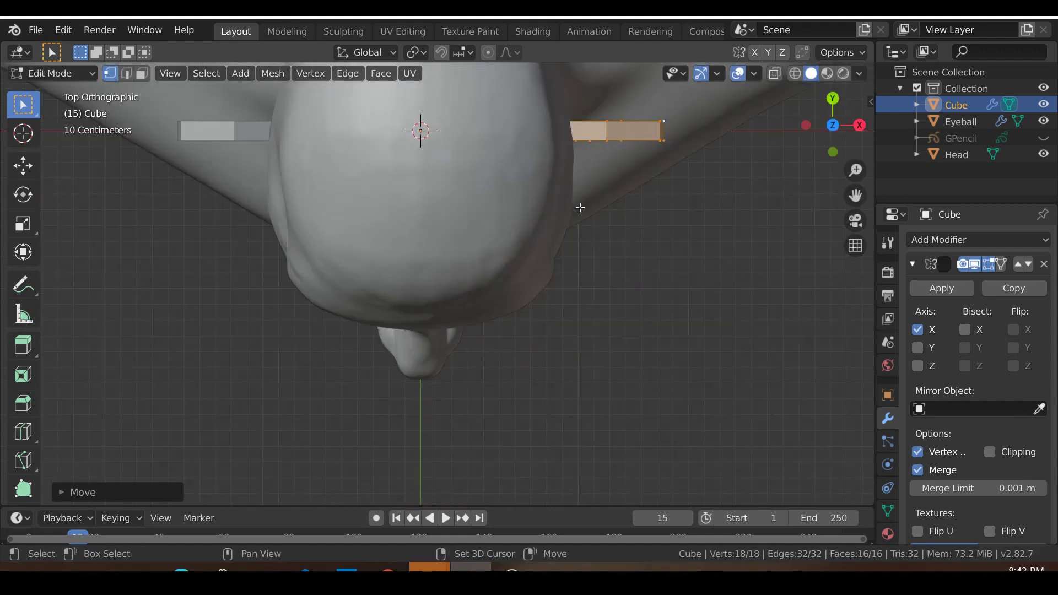
pyautogui.keyDown('shift'); pyautogui.moveTo(579, 213); pyautogui.dragTo(542, 463, button='middle'); pyautogui.keyUp('shift')
pyautogui.press('r')
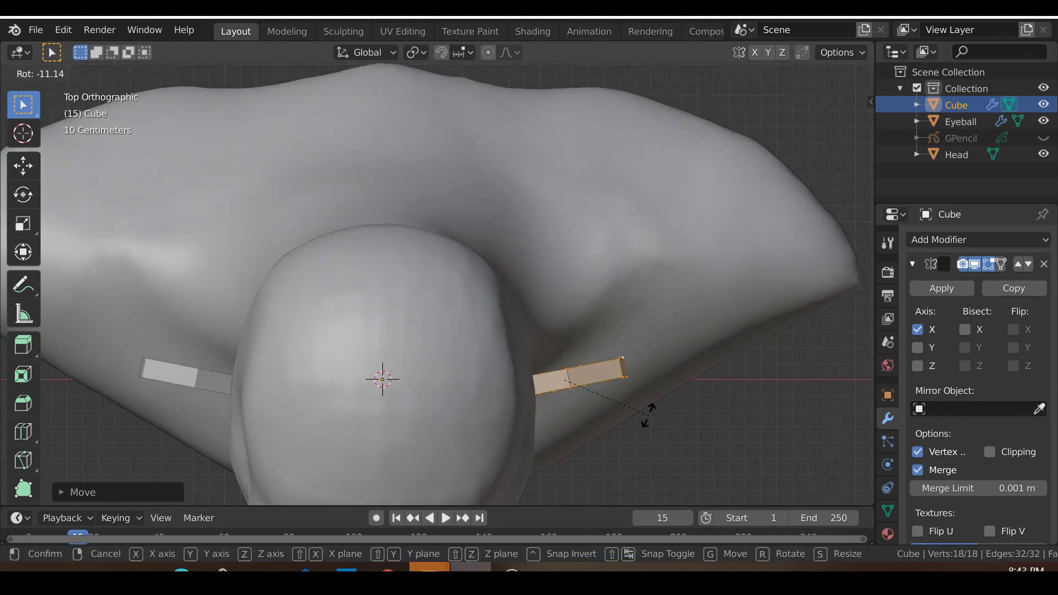
pyautogui.click(647, 414)
# Scale the angled ear mesh down slightly in the front view and nudge it into place beside the head.
pyautogui.press('KP_1')
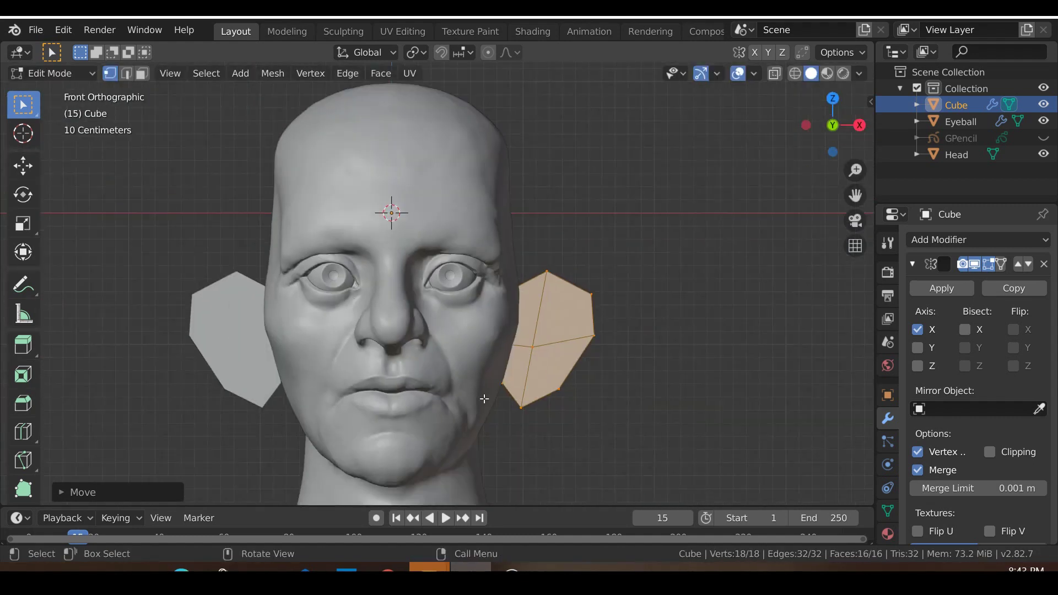
pyautogui.press('g')
pyautogui.press('Escape')
pyautogui.press('s')
pyautogui.click(629, 409)
pyautogui.press('g')
pyautogui.click(628, 408)
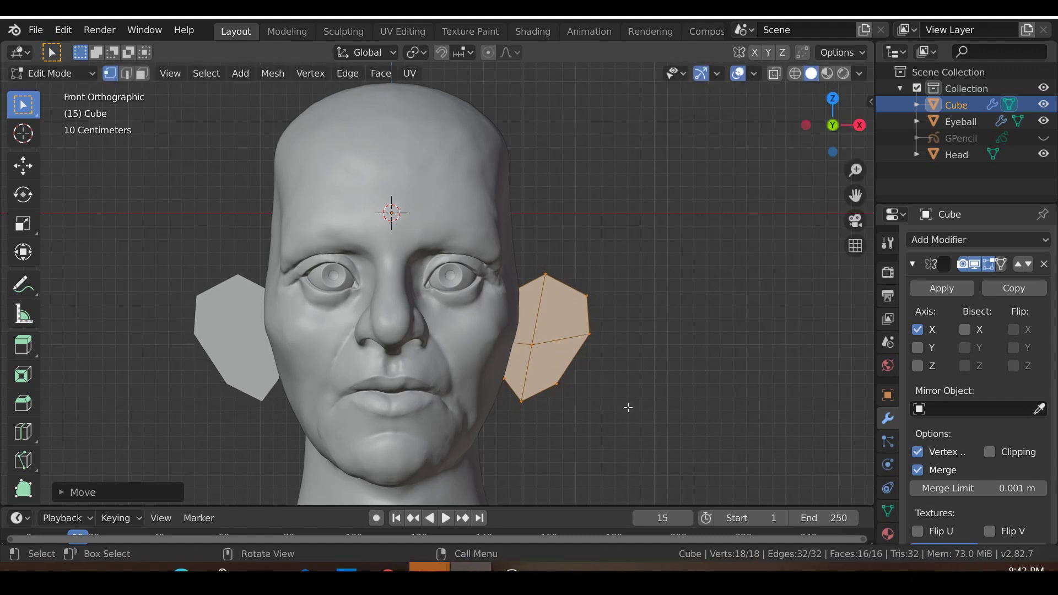
# Reduce the ear mesh a little more and raise it about 0.04 m along the side of the head.
pyautogui.press('s')
pyautogui.click(621, 407)
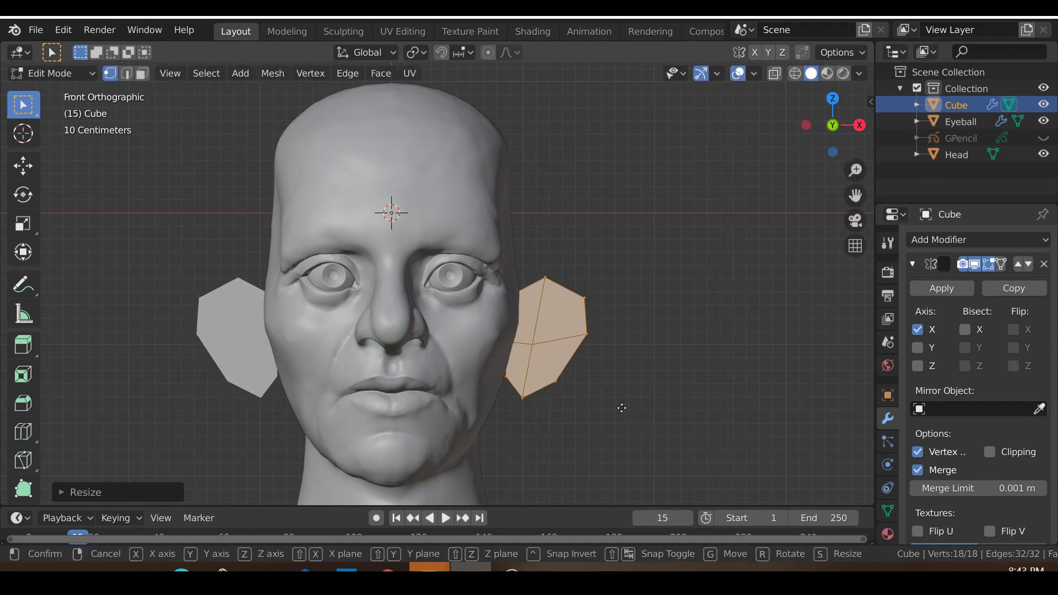
pyautogui.press('g')
pyautogui.click(621, 408)
pyautogui.press('g')
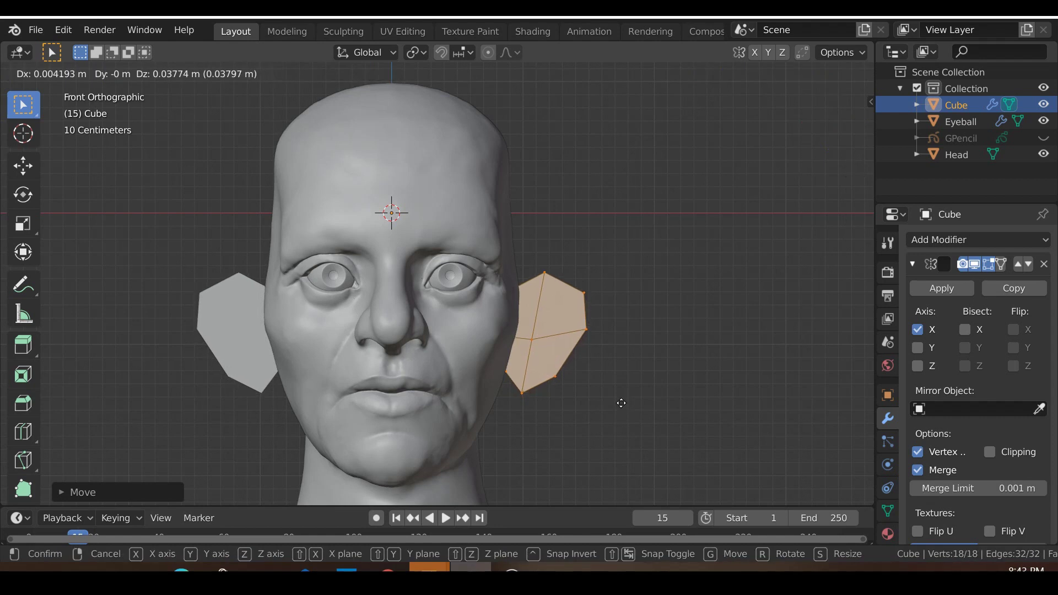
pyautogui.click(621, 403)
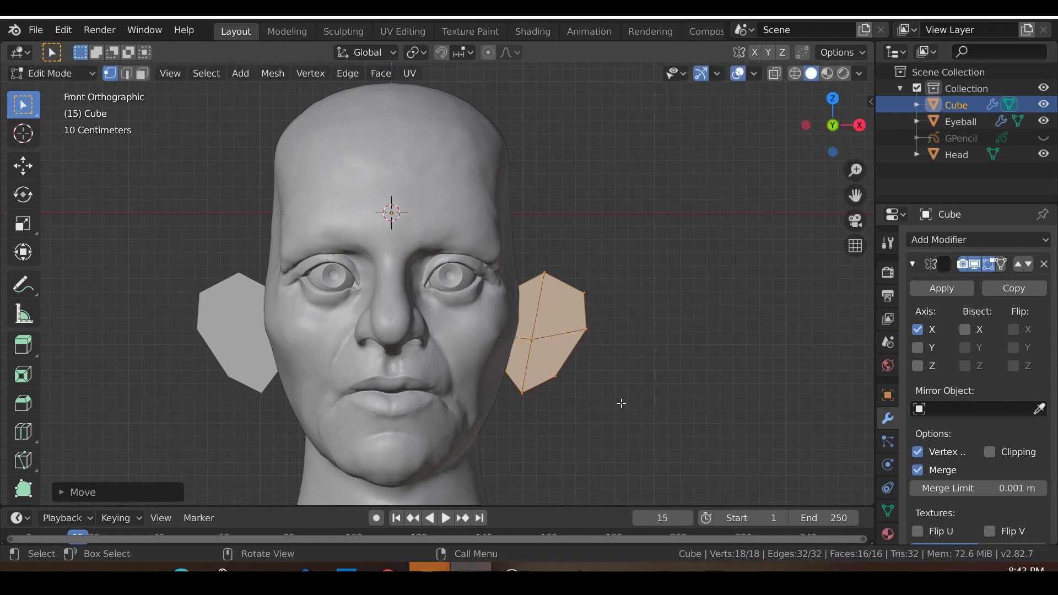
# Rotate the ear mesh in the top view so its outer edge swings toward the back of the head, keeping it beside the head.
pyautogui.press('KP_7')
pyautogui.press('r')
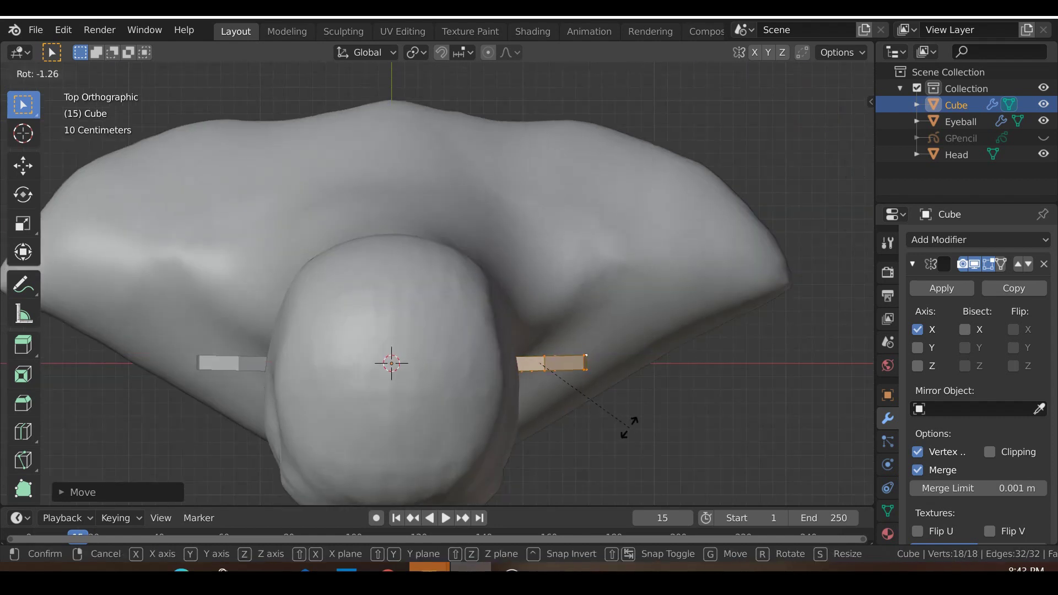
pyautogui.click(609, 321)
pyautogui.press('g')
pyautogui.click(606, 336)
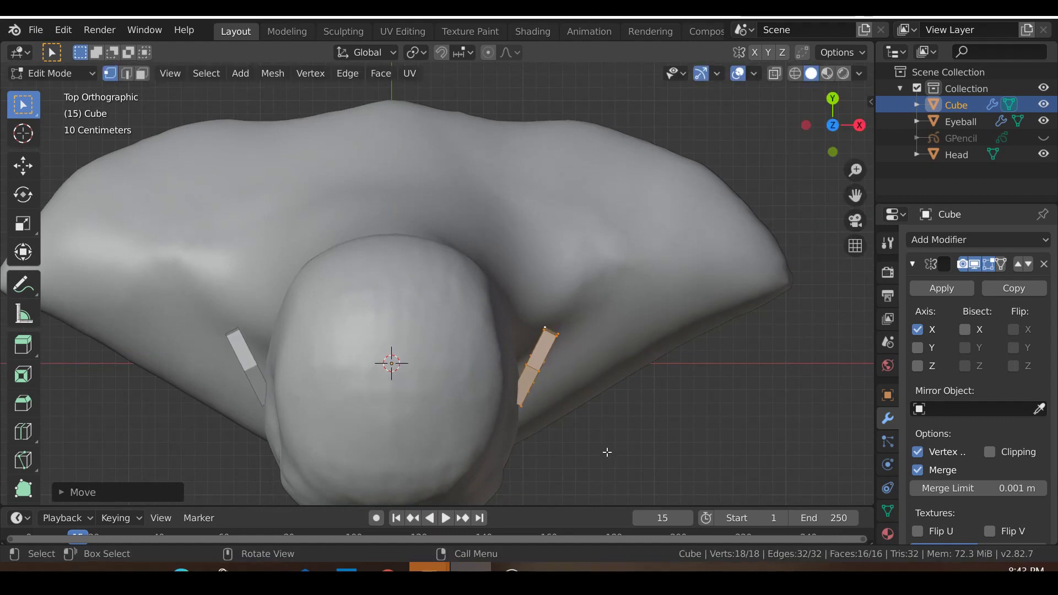
# Tilt the ear mesh about 13° in the front view so its upper part leans outward from the head.
pyautogui.moveTo(607, 452); pyautogui.dragTo(561, 263, button='middle')
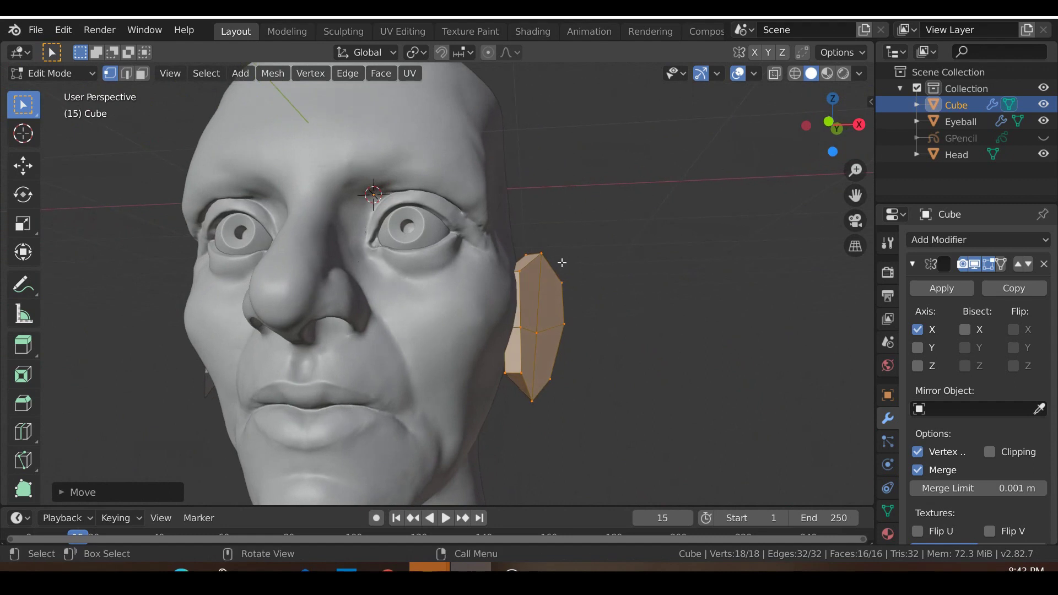
pyautogui.press('KP_1')
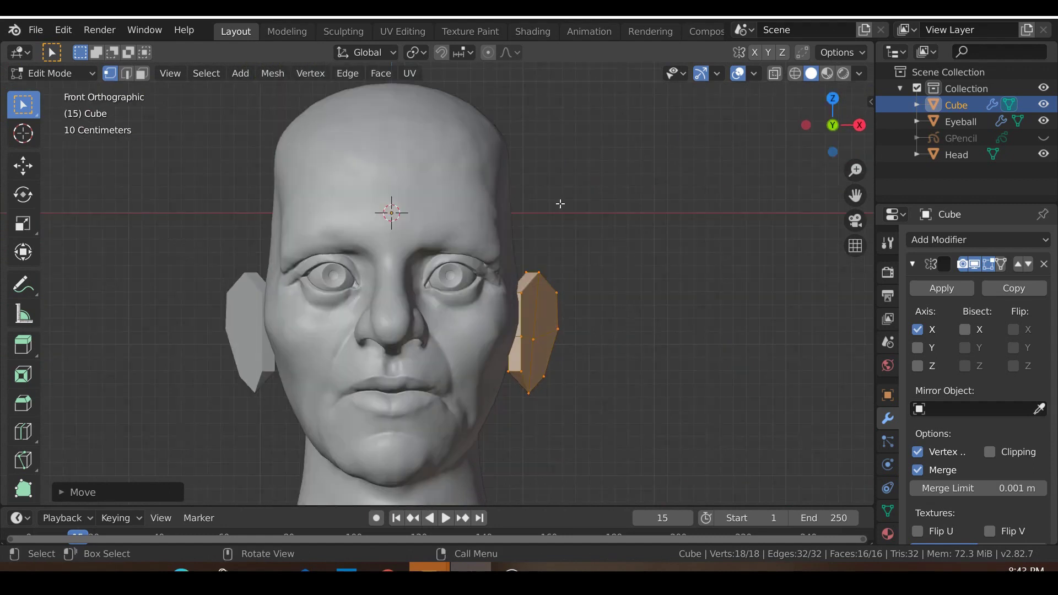
pyautogui.press('r')
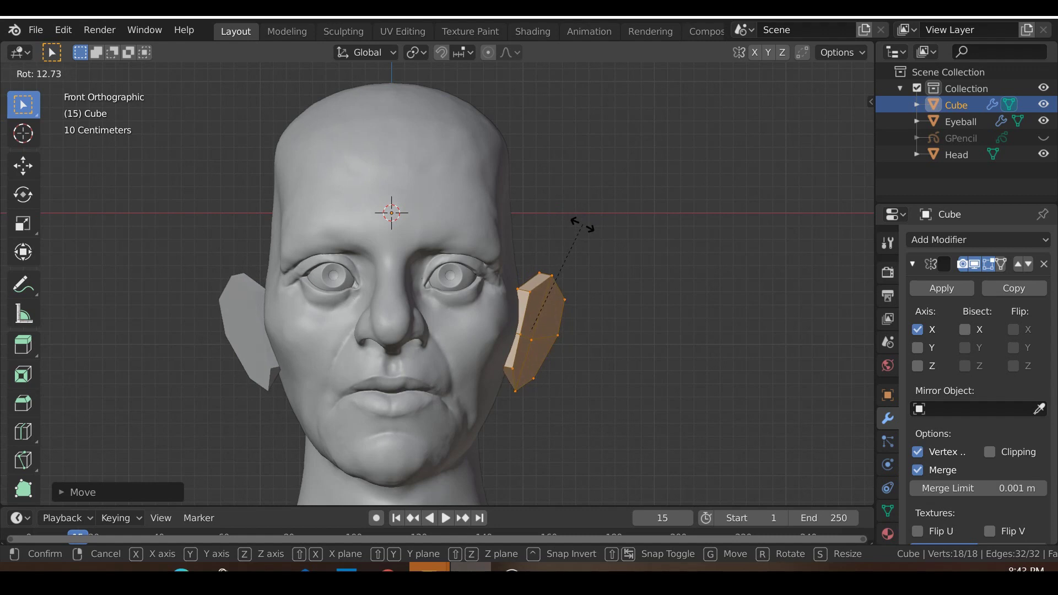
pyautogui.click(578, 220)
# Rotate the ear mesh about 13° in the side view so its upper part leans toward the back of the head.
pyautogui.press('KP_3')
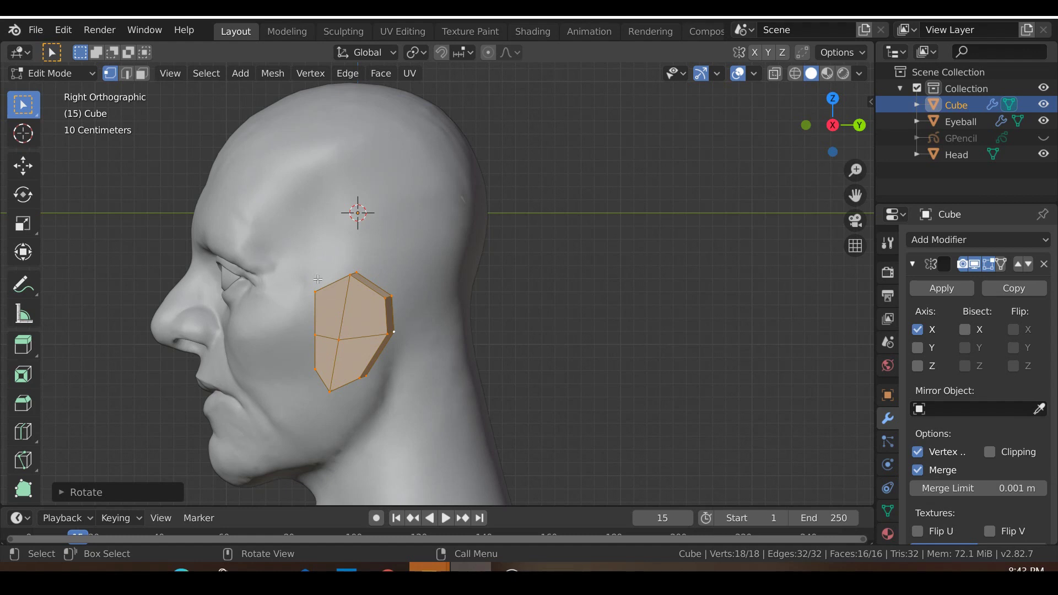
pyautogui.press('r')
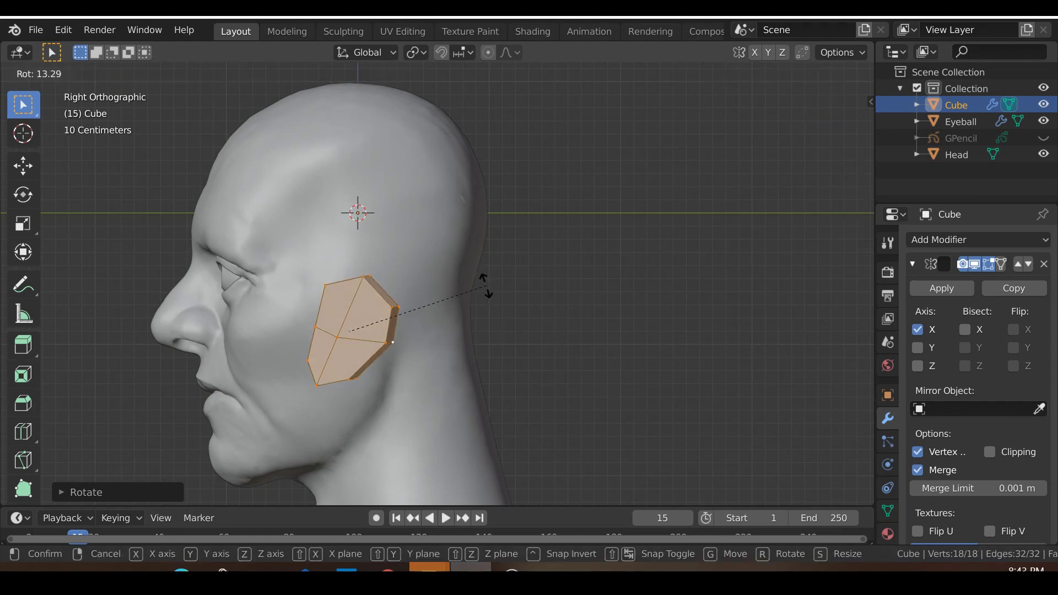
pyautogui.click(484, 283)
pyautogui.press('g')
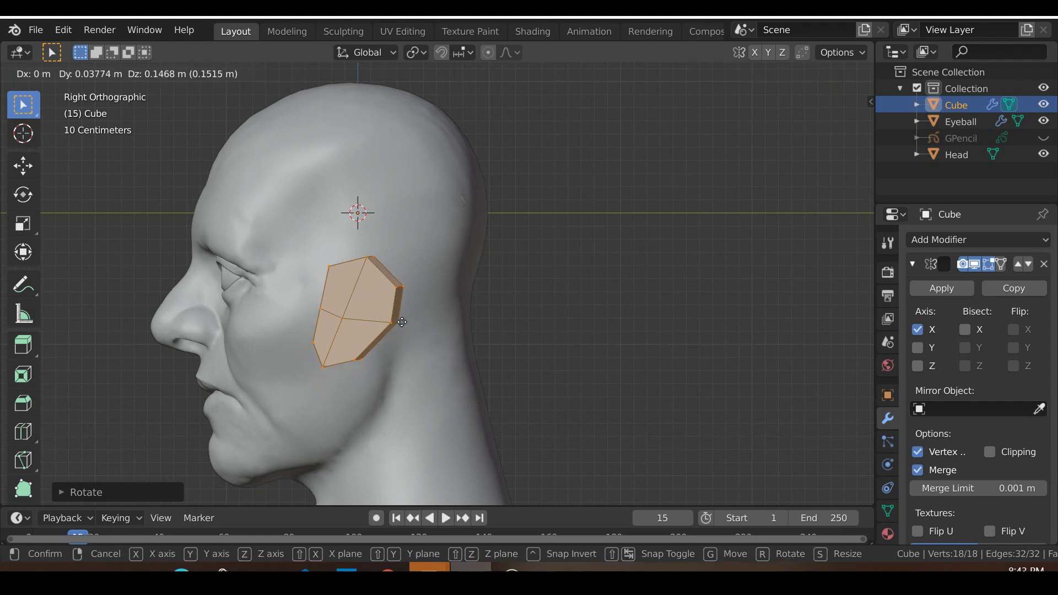
pyautogui.rightClick(416, 312)
pyautogui.press('g')
pyautogui.press('y')
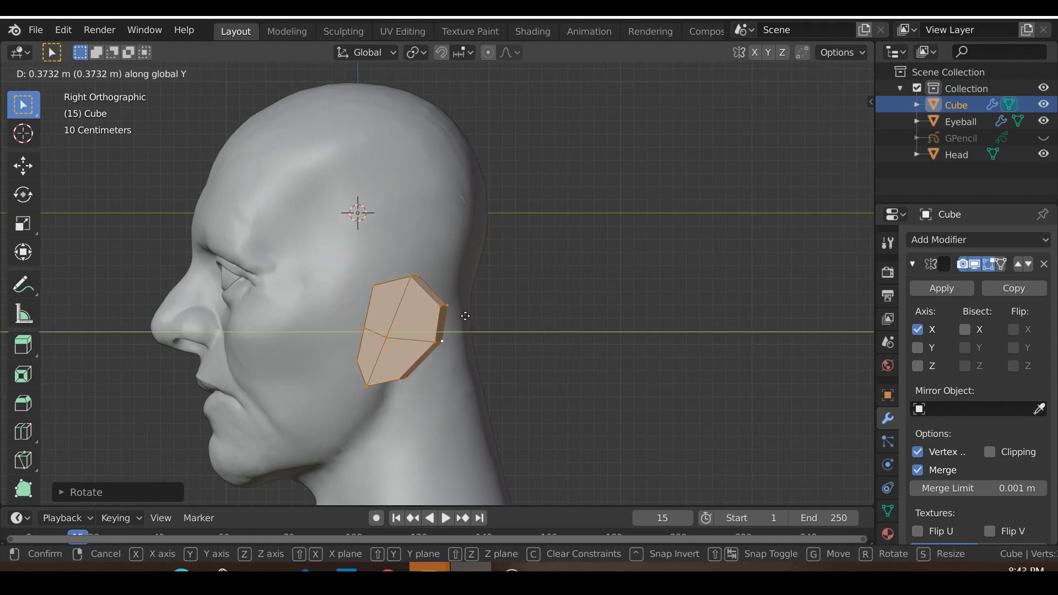
pyautogui.rightClick(414, 314)
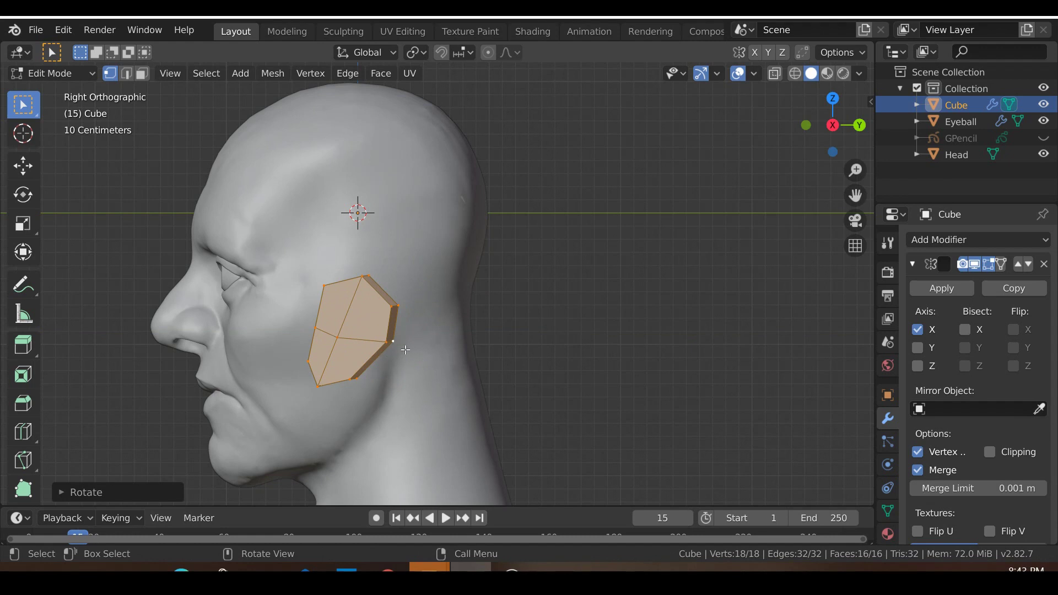
# Move the ear mesh about 0.18 m along the Y axis toward the back of the head.
pyautogui.scroll(-2, 371, 224)
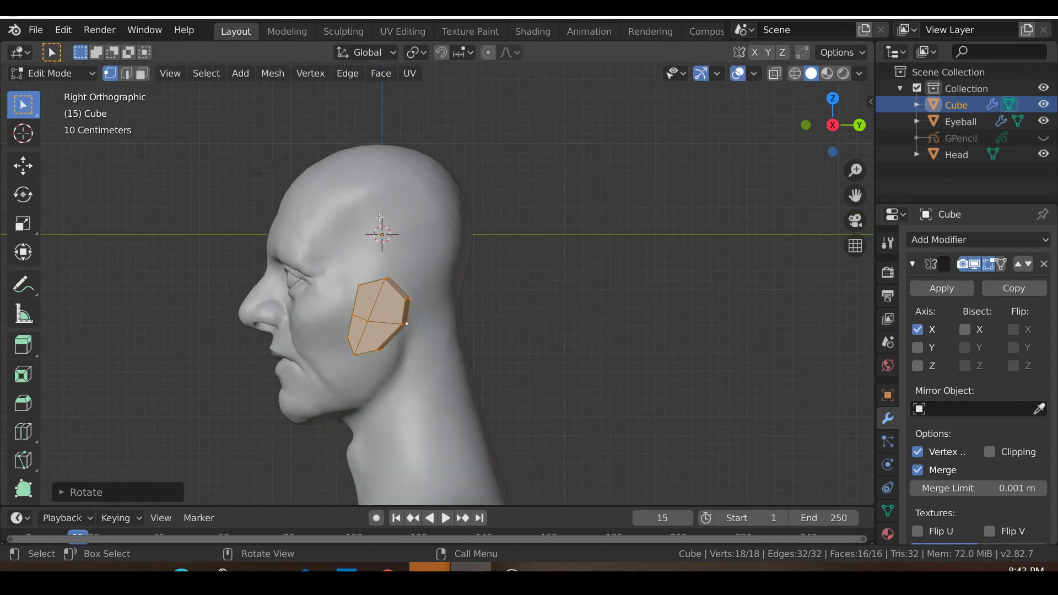
pyautogui.press('g')
pyautogui.press('y')
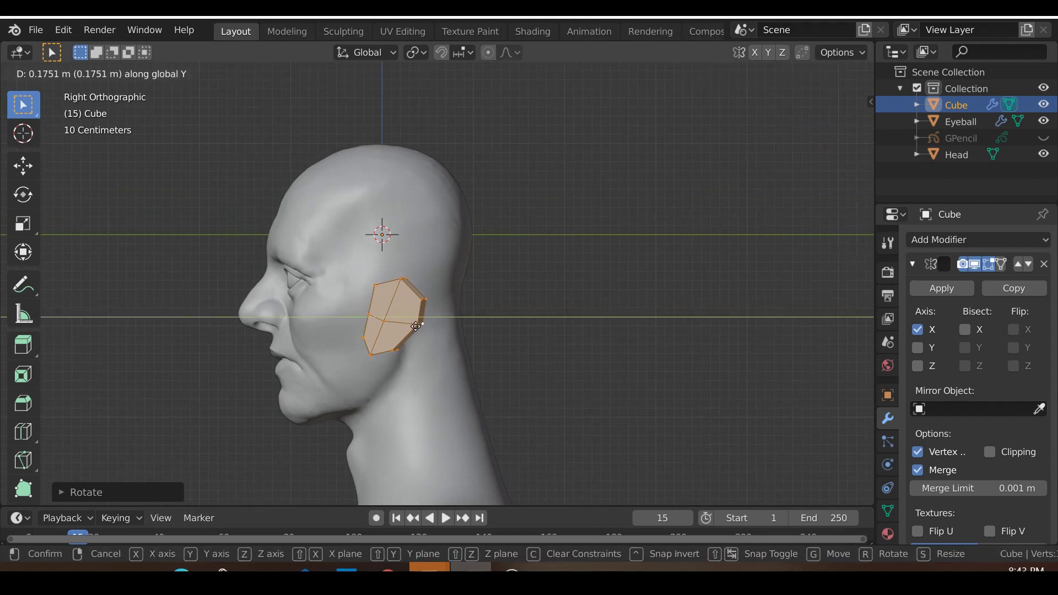
pyautogui.click(417, 326)
# Rotate the ear mesh a few degrees back toward upright in the side view and adjust its position along the Y axis.
pyautogui.scroll(2, 475, 293)
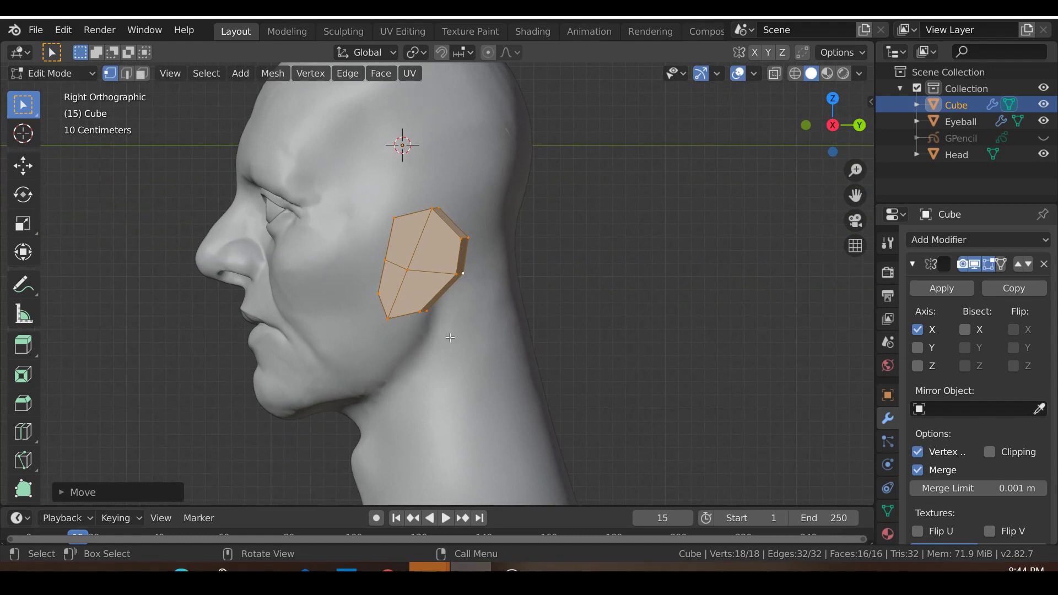
pyautogui.press('r')
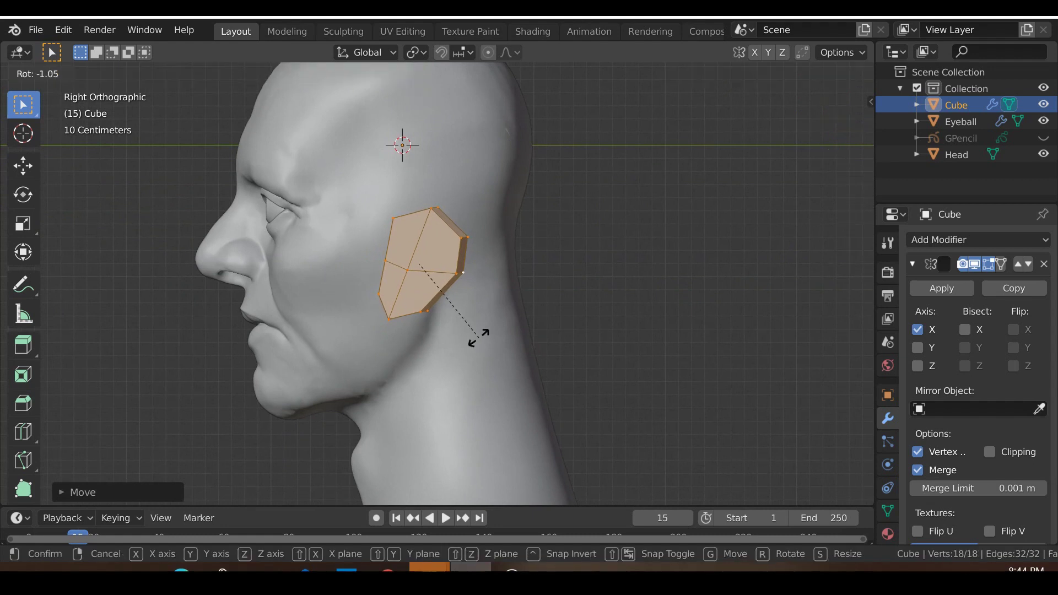
pyautogui.click(478, 337)
pyautogui.press('g')
pyautogui.rightClick(493, 332)
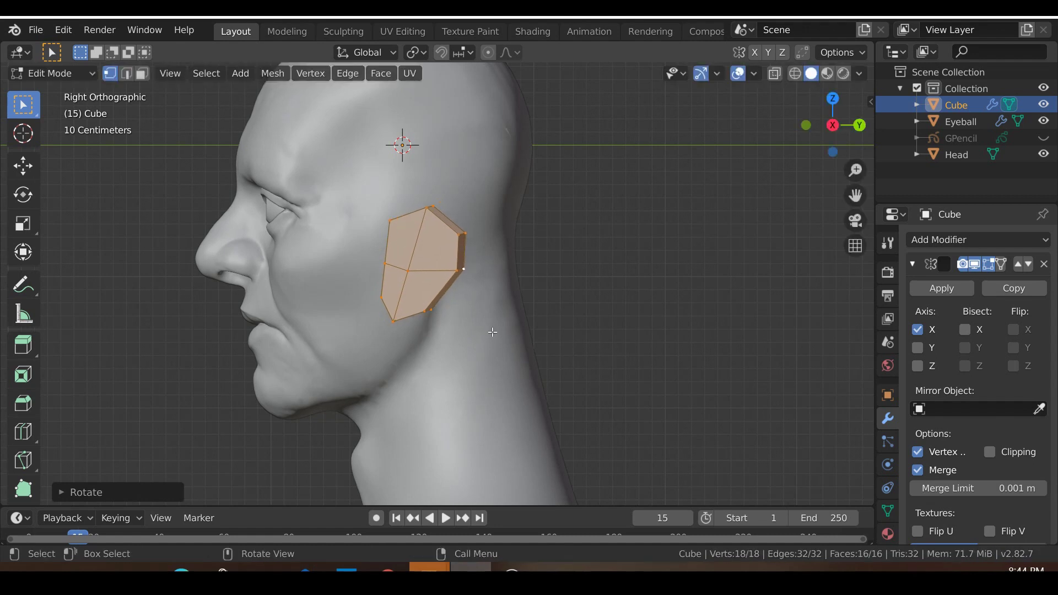
pyautogui.press('g')
pyautogui.press('y')
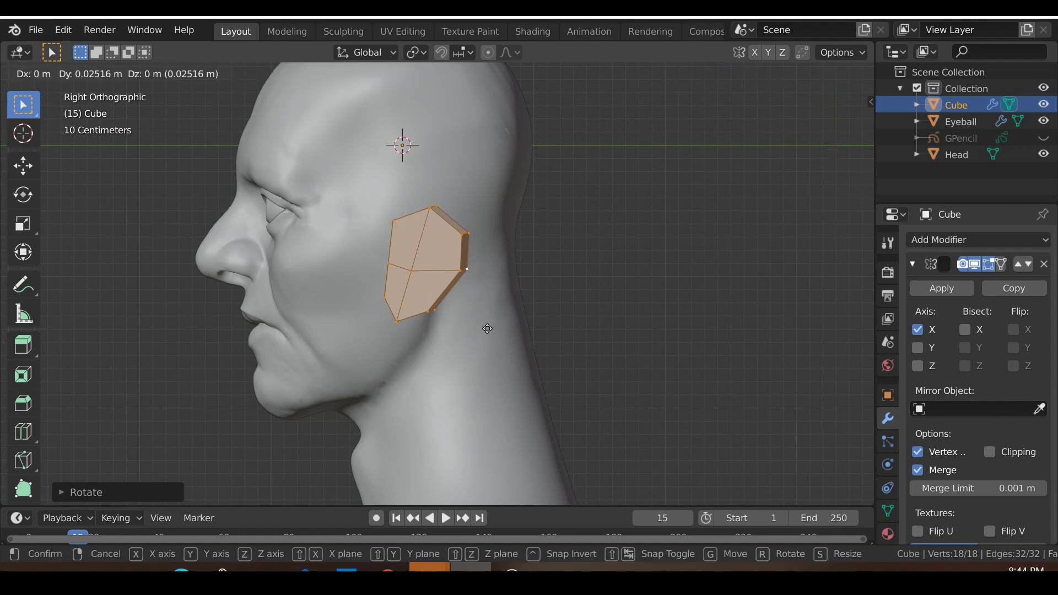
pyautogui.rightClick(485, 328)
pyautogui.press('g')
pyautogui.press('y')
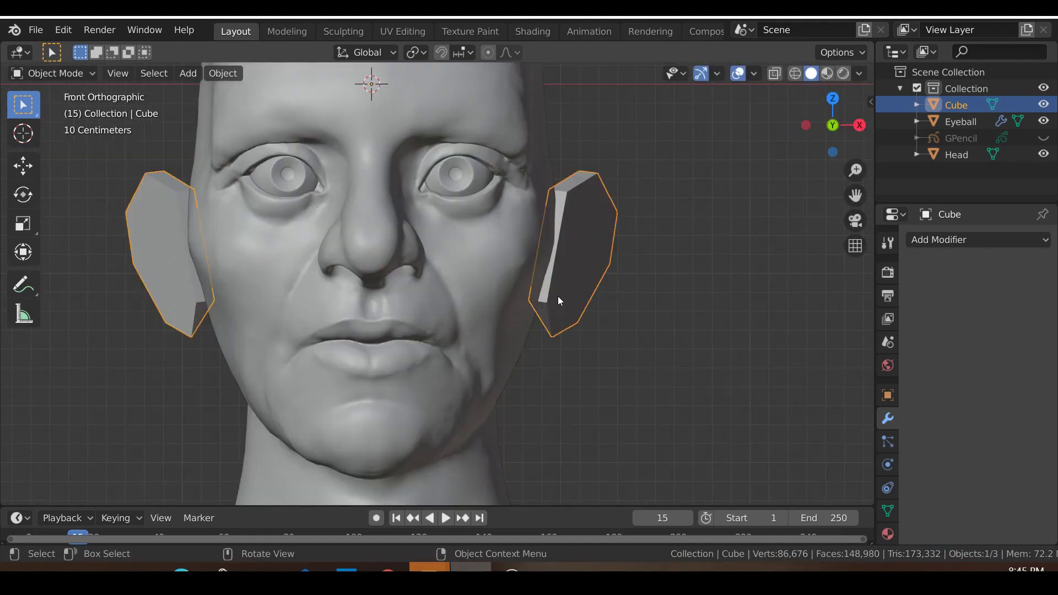
# Add a Subdivision Surface modifier to the ears and open their mesh for editing in the side view.
pyautogui.click(987, 240)
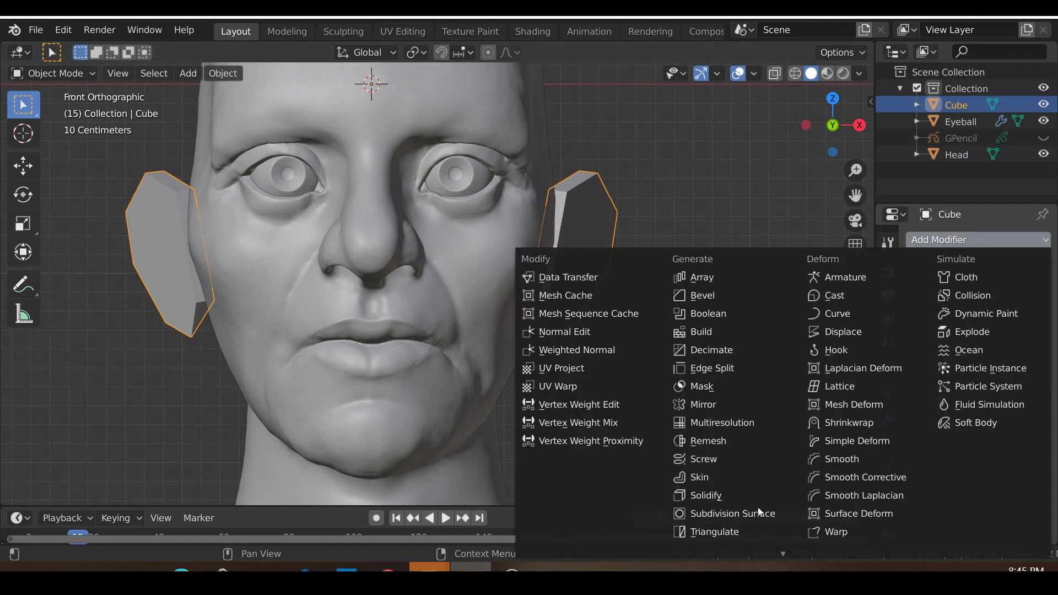
pyautogui.click(740, 514)
pyautogui.moveTo(732, 483); pyautogui.dragTo(568, 388, button='middle')
pyautogui.press('KP_3')
pyautogui.press('Tab')
pyautogui.scroll(2, 545, 382)
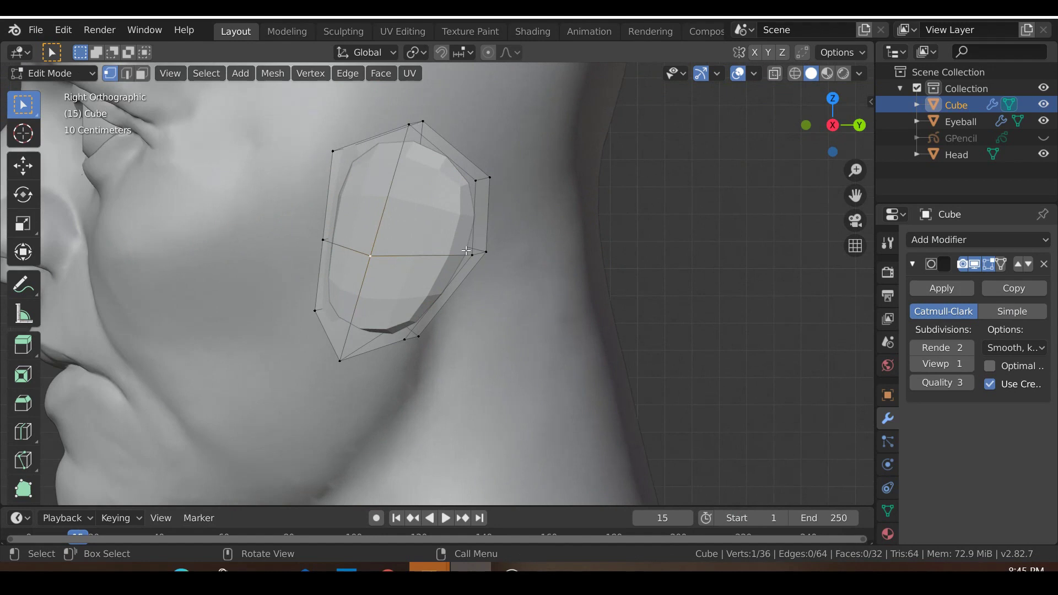
# Nudge the ear's middle rear vertex pair about 0.01 m outward and pull the lower rear pair up and forward.
pyautogui.press('g')
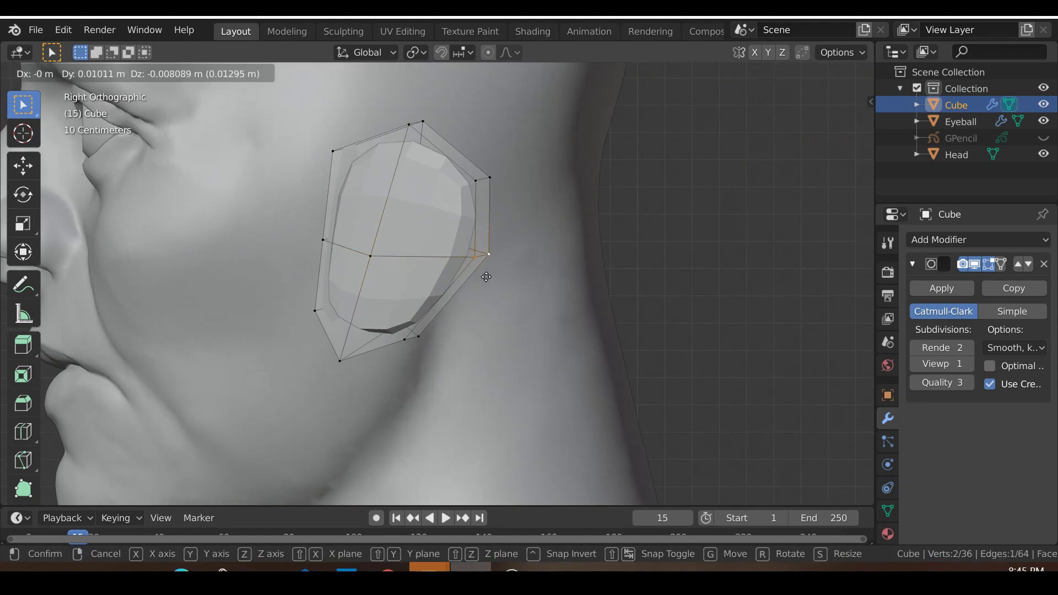
pyautogui.click(484, 270)
pyautogui.press('a')
pyautogui.hotkey('alt', 'a')
pyautogui.press('b')
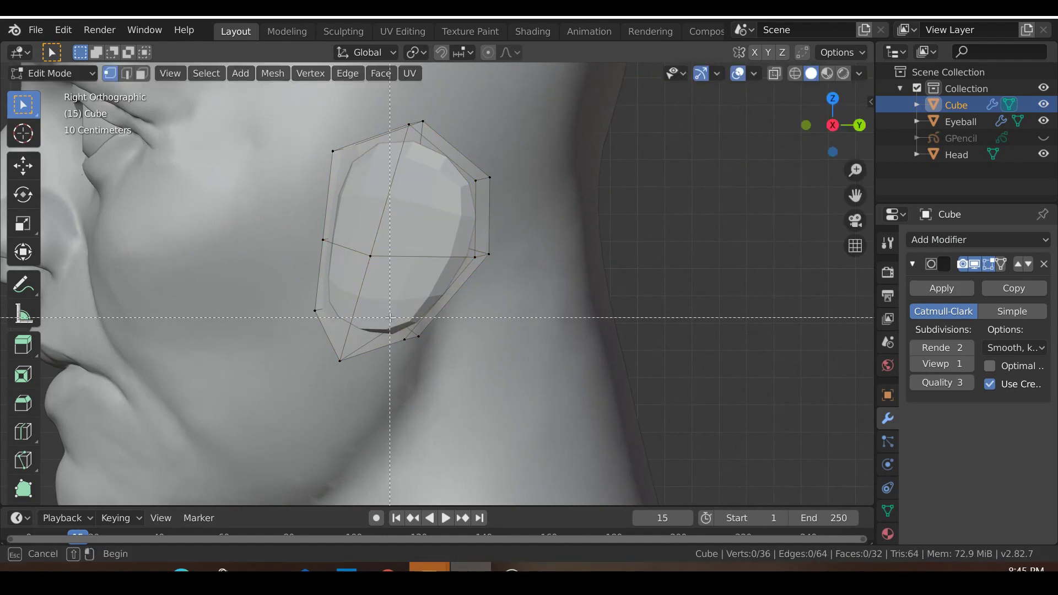
pyautogui.moveTo(393, 318); pyautogui.dragTo(441, 360)
pyautogui.press('g')
pyautogui.click(429, 347)
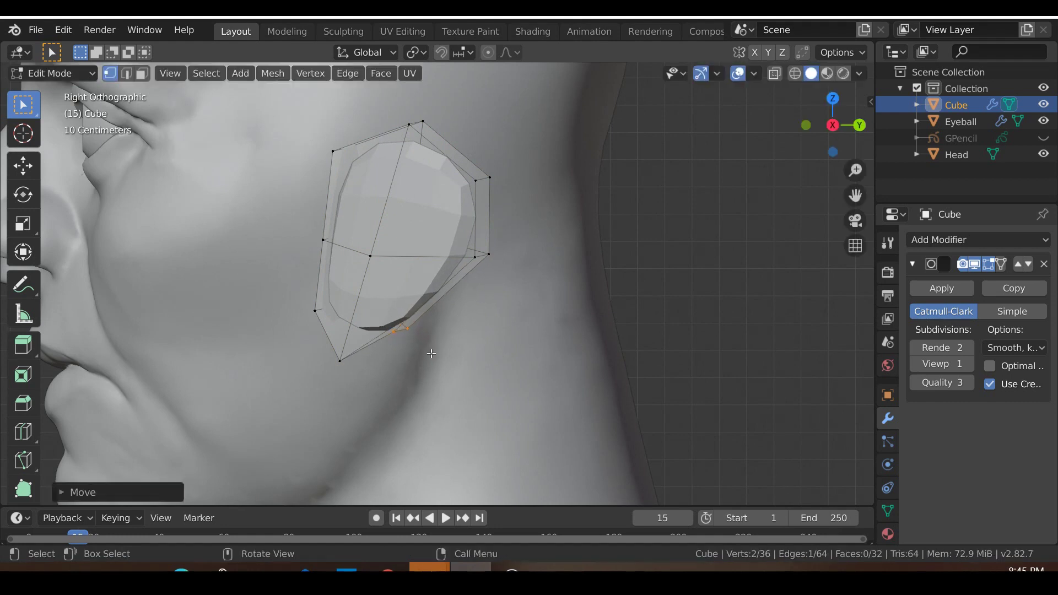
# Add an edge loop across the lower part of the ear, between its middle row and the lobe.
pyautogui.hotkey('ctrl', 'r')
pyautogui.click(435, 302)
pyautogui.rightClick(434, 302)
pyautogui.press('a')
pyautogui.press('a')
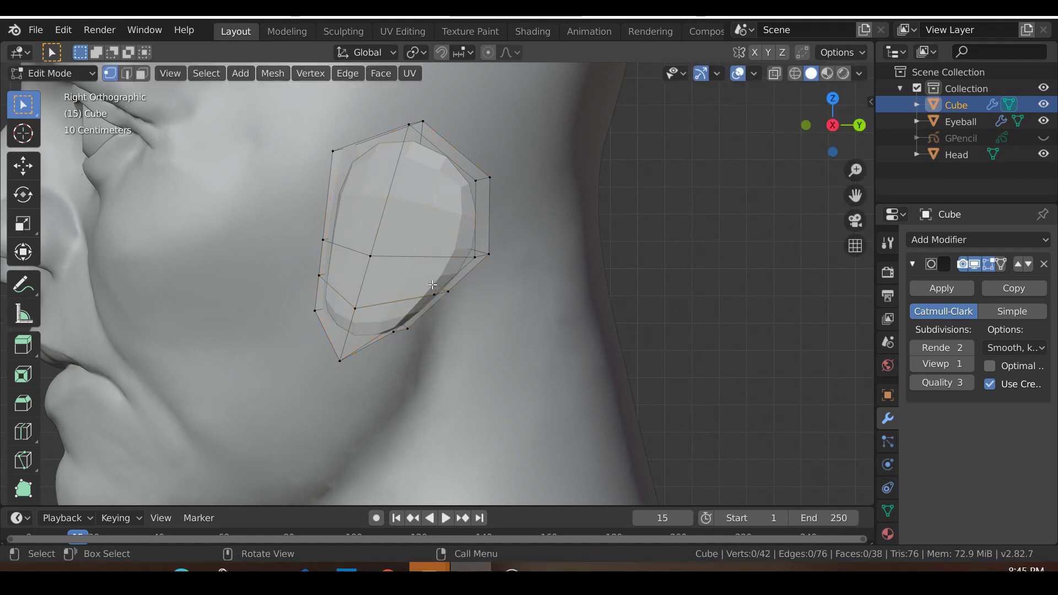
# Move the new loop's rear vertices about 0.07 m forward to narrow the ear above the lobe.
pyautogui.press('b')
pyautogui.moveTo(420, 277); pyautogui.dragTo(465, 312)
pyautogui.press('g')
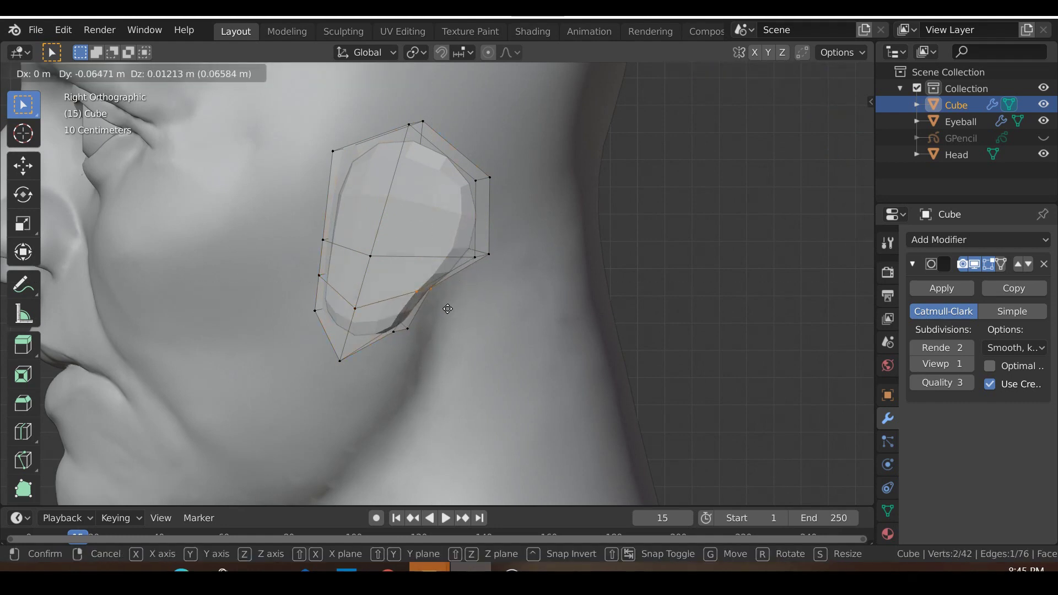
pyautogui.click(447, 308)
# Pull the rear vertices of the ear lobe forward and inward to taper the lower end of the ear.
pyautogui.press('a')
pyautogui.press('a')
pyautogui.press('b')
pyautogui.moveTo(383, 316); pyautogui.dragTo(430, 348)
pyautogui.press('g')
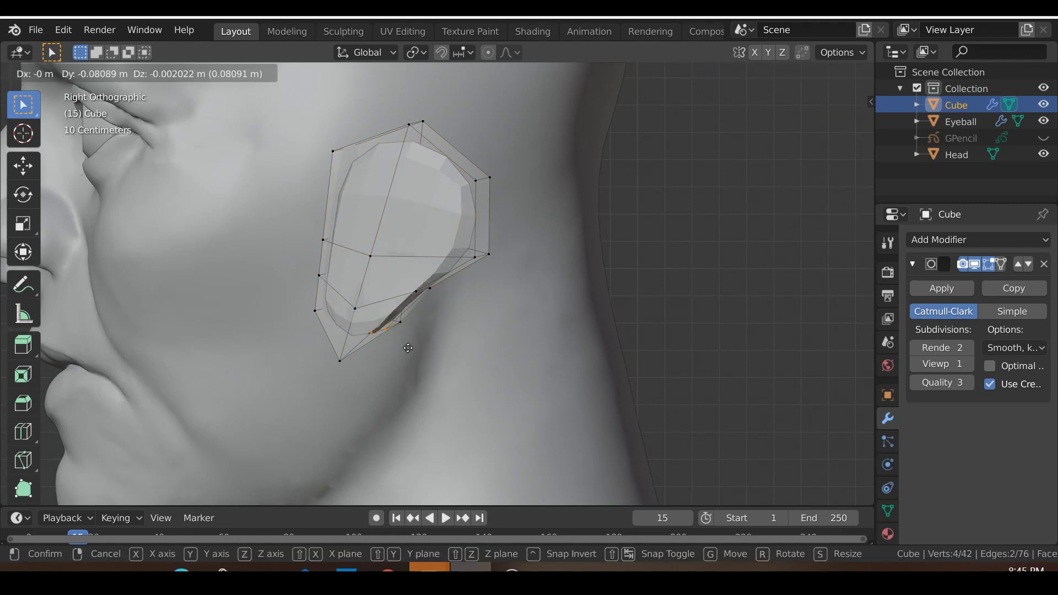
pyautogui.click(409, 350)
pyautogui.moveTo(415, 350); pyautogui.dragTo(489, 366, button='middle')
pyautogui.press('g')
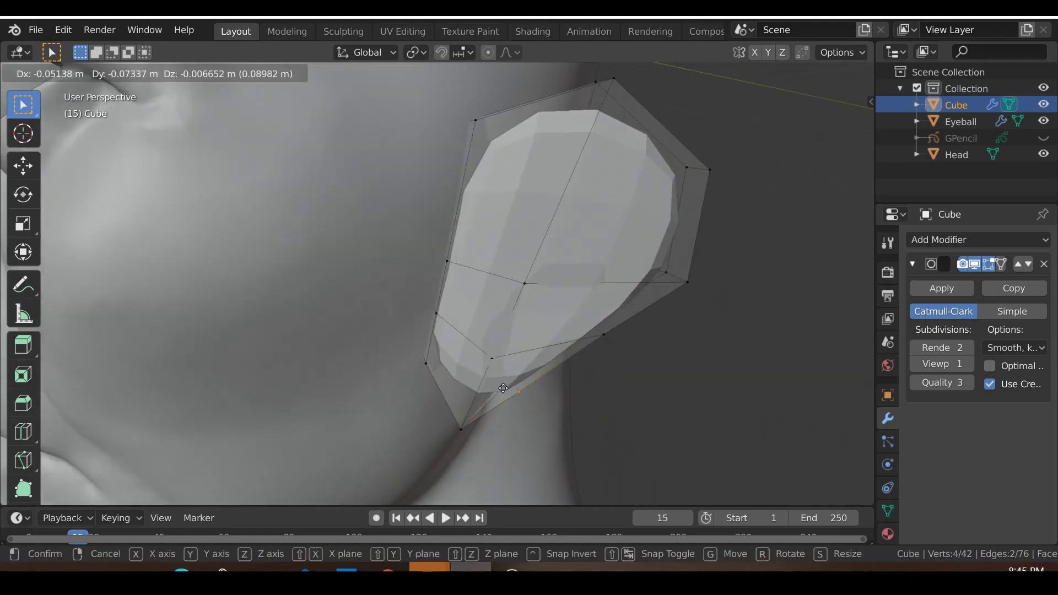
pyautogui.click(481, 418)
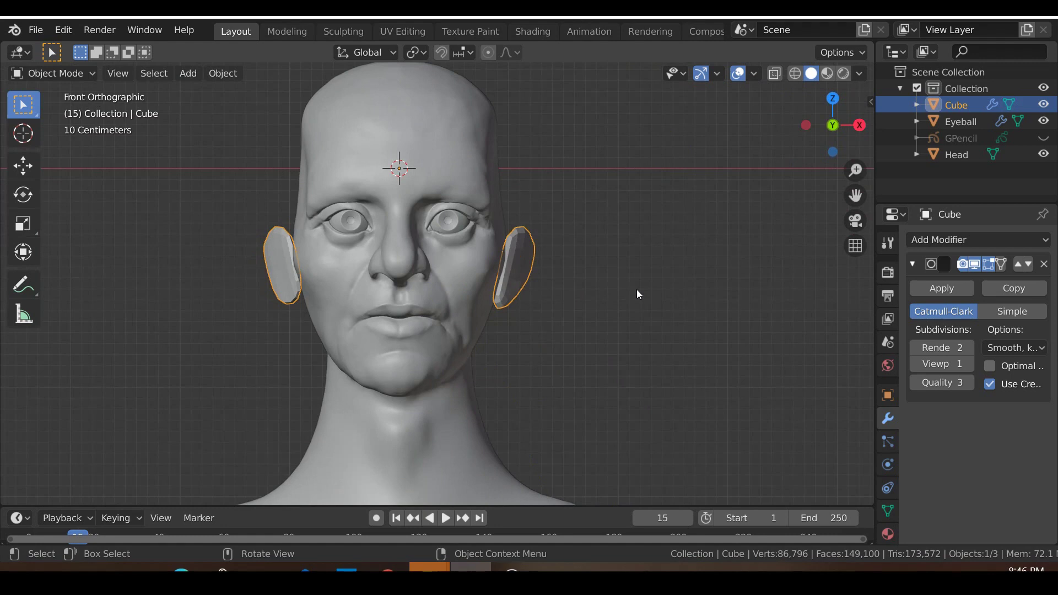
# Apply the Subdivision Surface modifier to the ear mesh.
pyautogui.scroll(3, 634, 291)
pyautogui.scroll(-2, 611, 294)
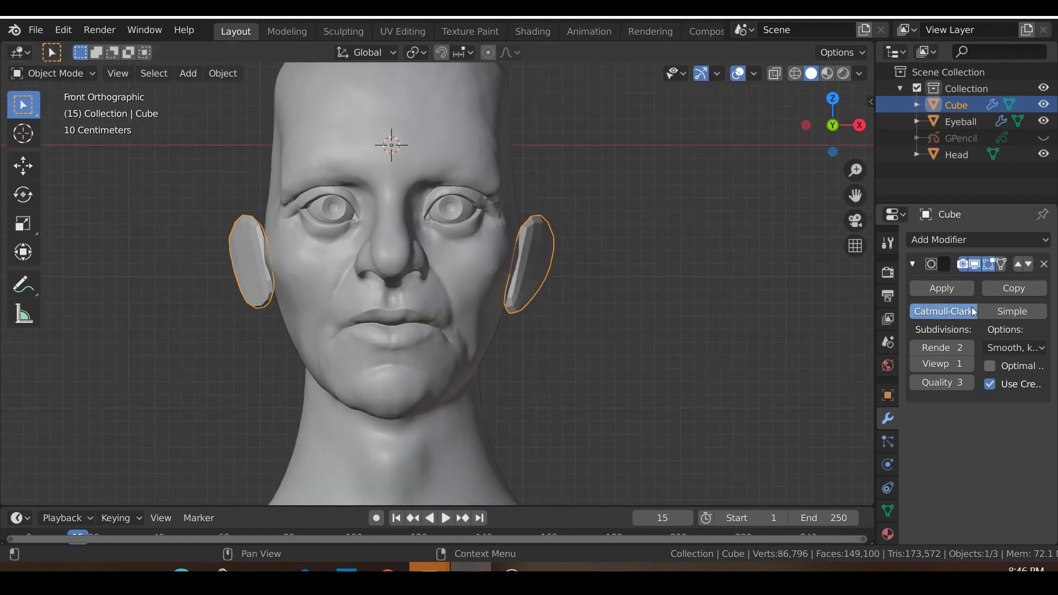
pyautogui.click(941, 288)
pyautogui.press('Tab')
pyautogui.press('Tab')
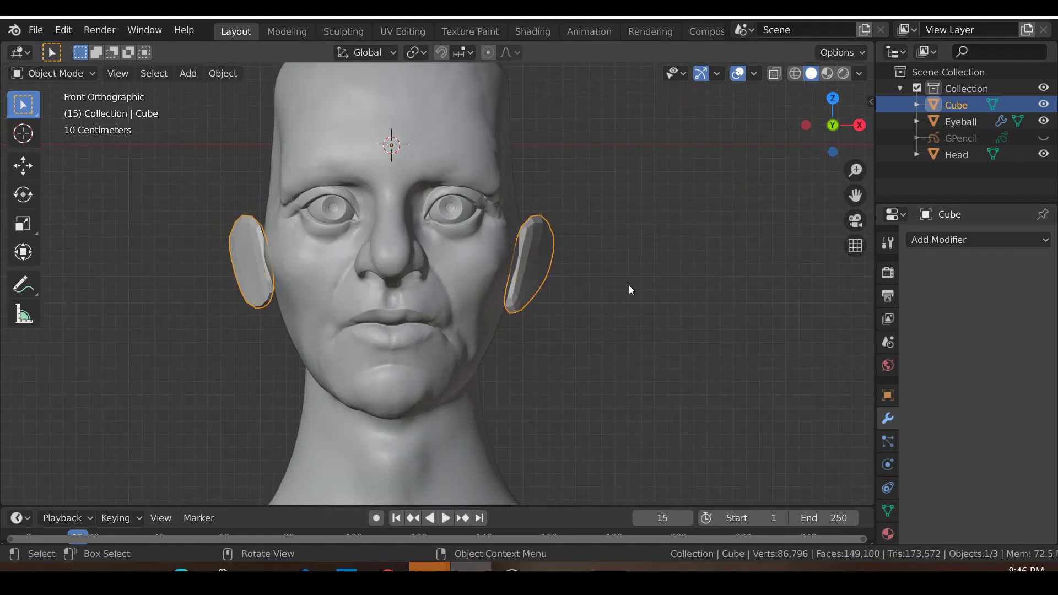
pyautogui.press('Tab')
pyautogui.press('Tab')
pyautogui.scroll(1, 444, 287)
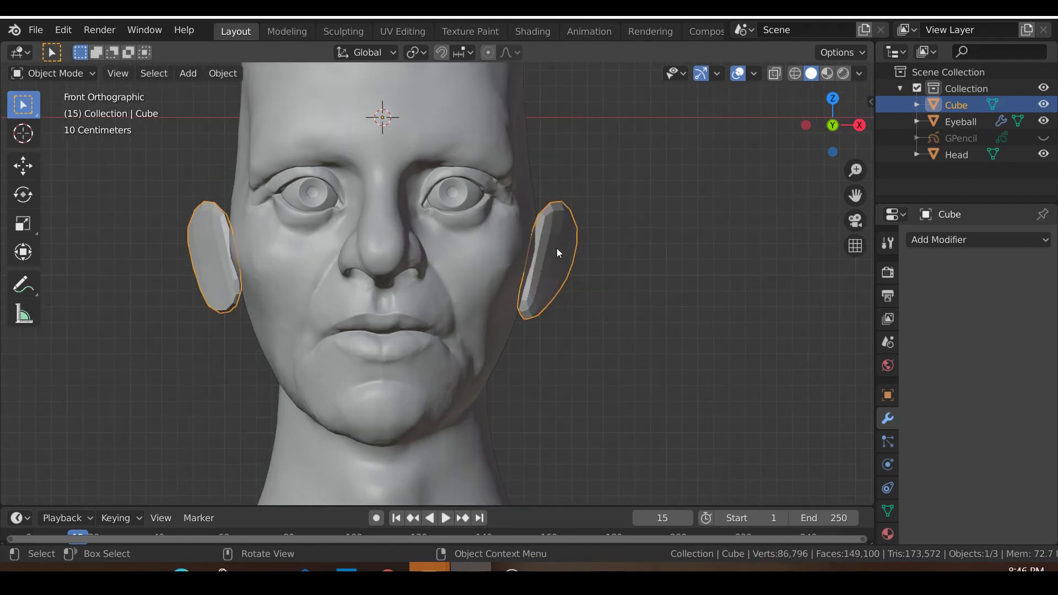
# Join the ear mesh into the head object, with the head as the active object.
pyautogui.keyDown('shift'); pyautogui.click(471, 260); pyautogui.keyUp('shift')
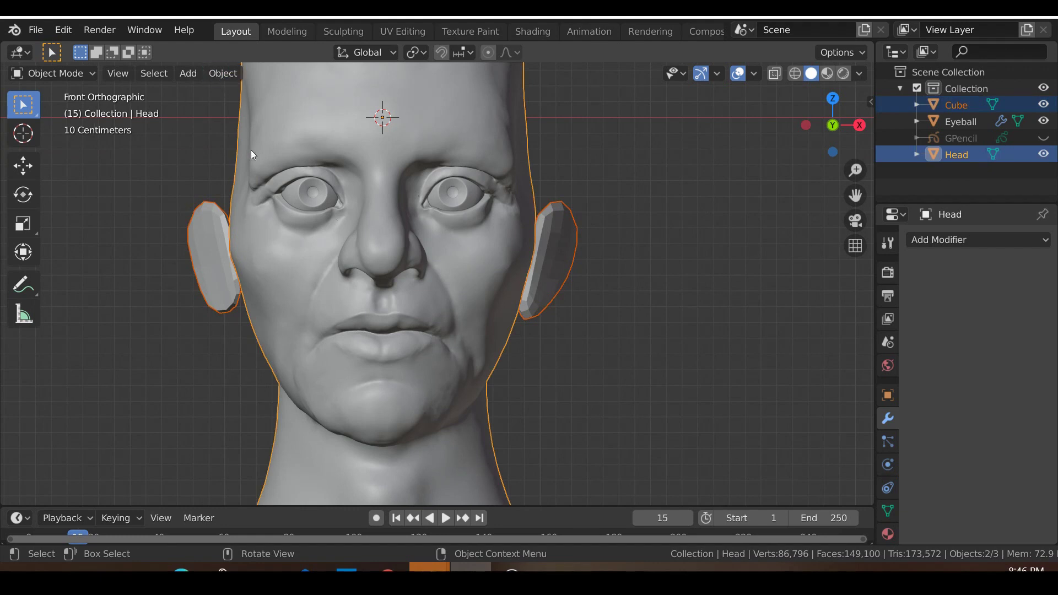
pyautogui.click(231, 73)
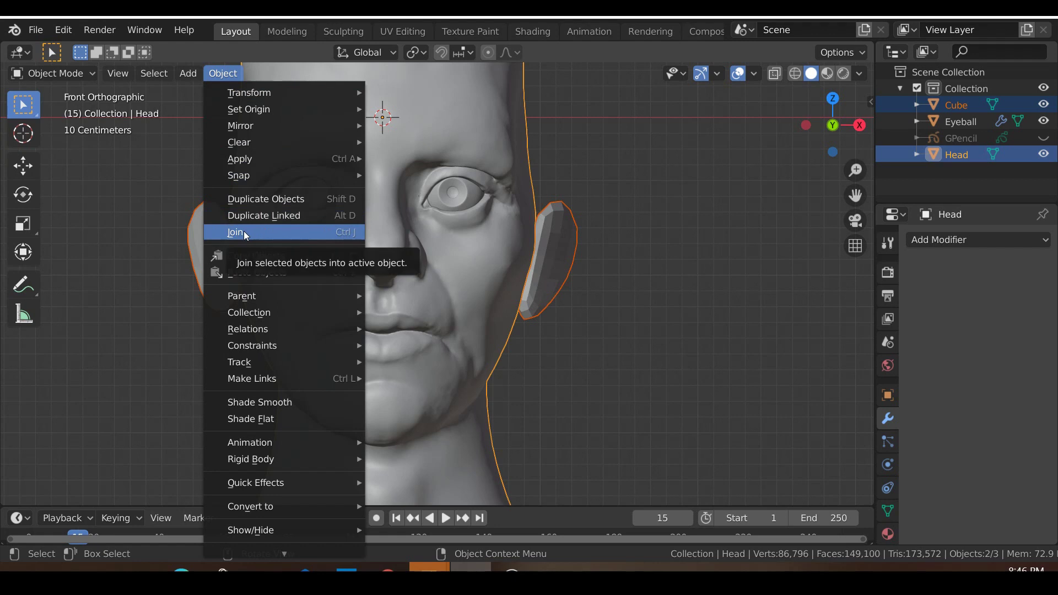
pyautogui.click(340, 235)
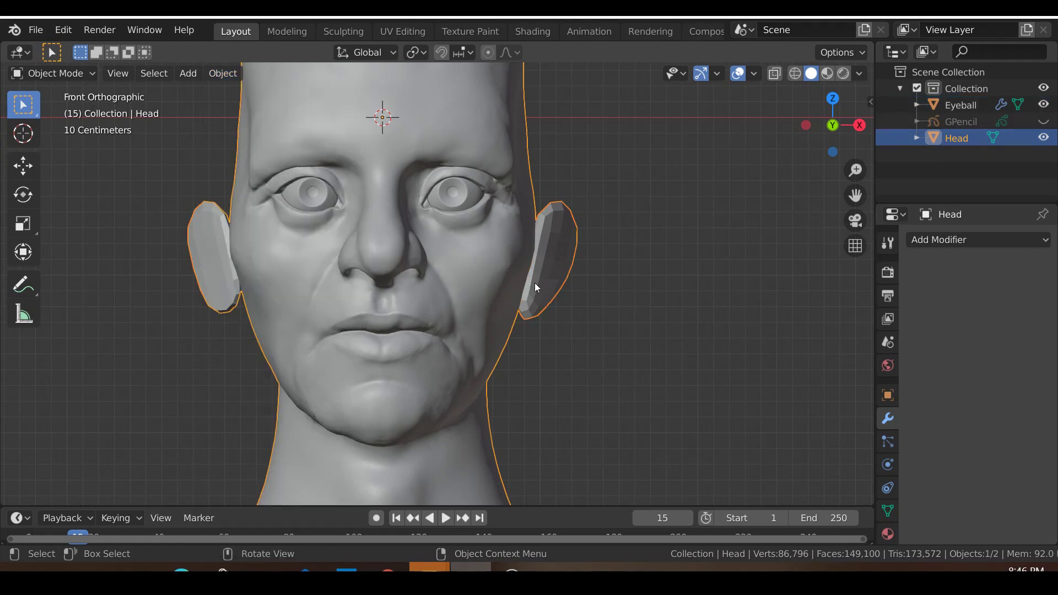
# Inspect the joined bust from several angles and check with a cancelled move that the ears follow the head.
pyautogui.scroll(-4, 534, 282)
pyautogui.moveTo(455, 315); pyautogui.dragTo(448, 354, button='middle')
pyautogui.press('g')
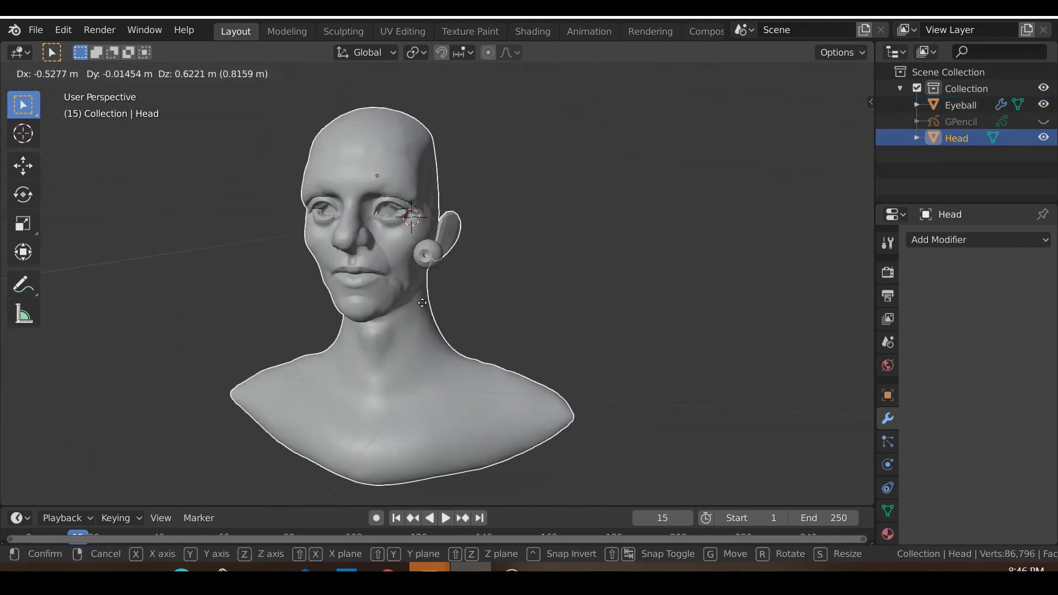
pyautogui.rightClick(473, 309)
pyautogui.moveTo(473, 309); pyautogui.dragTo(489, 311, button='middle')
pyautogui.press('g')
pyautogui.press('Escape')
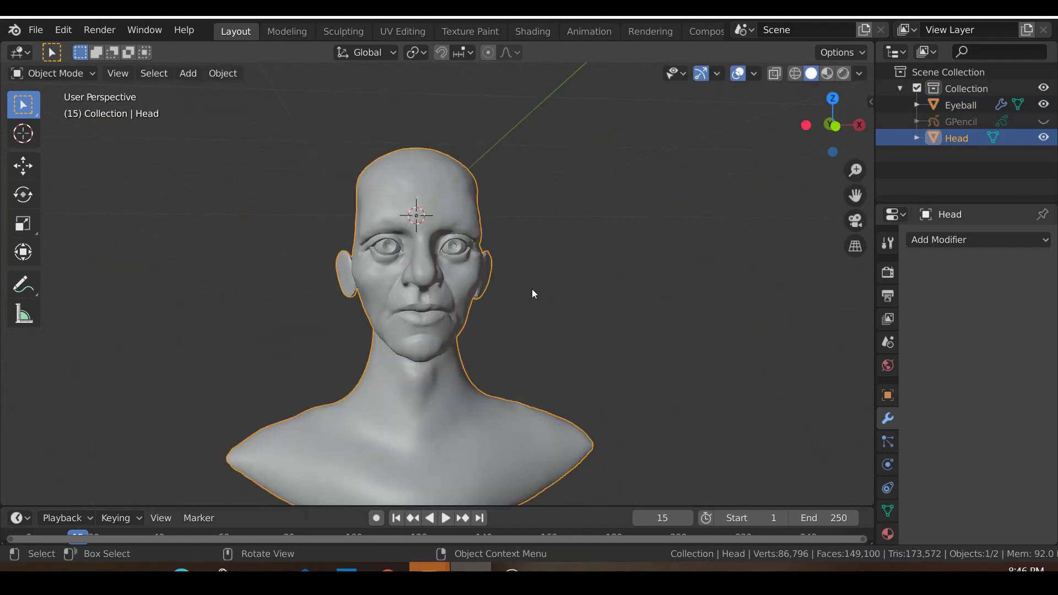
# Check with a cancelled move that the ears belong to the head, and examine the junction between ear and head up close.
pyautogui.press('g')
pyautogui.press('Escape')
pyautogui.scroll(4, 422, 313)
pyautogui.moveTo(626, 313); pyautogui.dragTo(580, 325, button='middle')
pyautogui.scroll(2, 558, 316)
pyautogui.scroll(1, 532, 305)
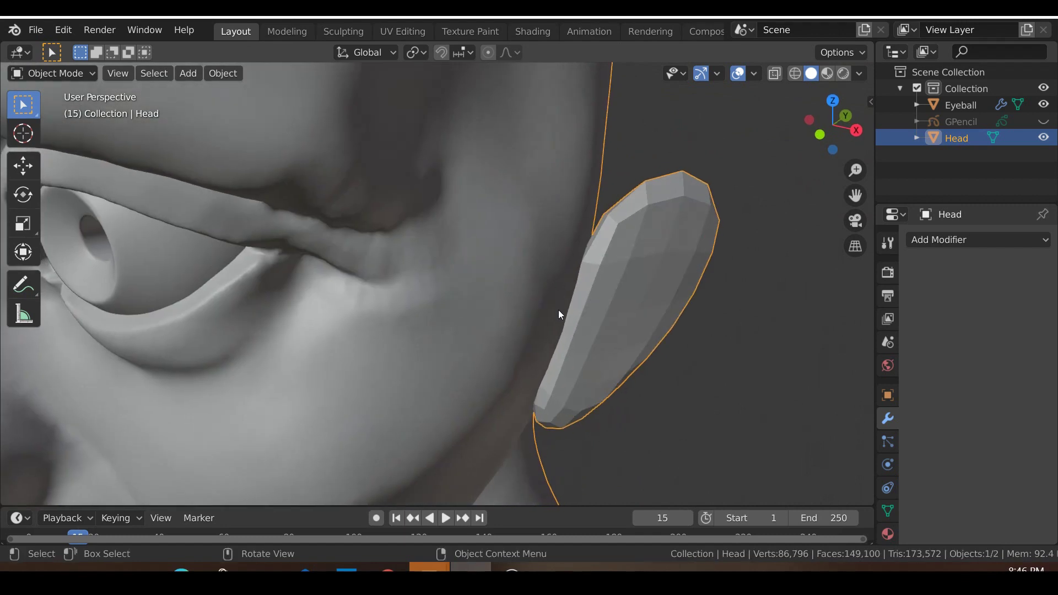
# Set the front view and switch to the Sculpting workspace with the head in Sculpt Mode.
pyautogui.scroll(-3, 544, 274)
pyautogui.press('KP_1')
pyautogui.click(337, 27)
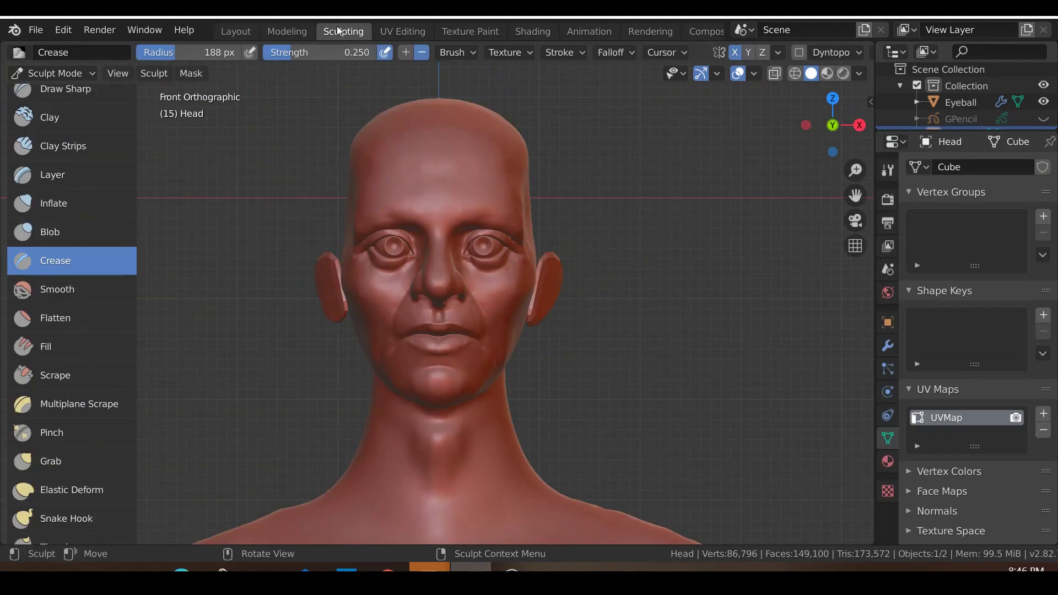
# Try a voxel remesh of the head with the voxel size set to 0.02 m.
pyautogui.scroll(-4, 815, 46)
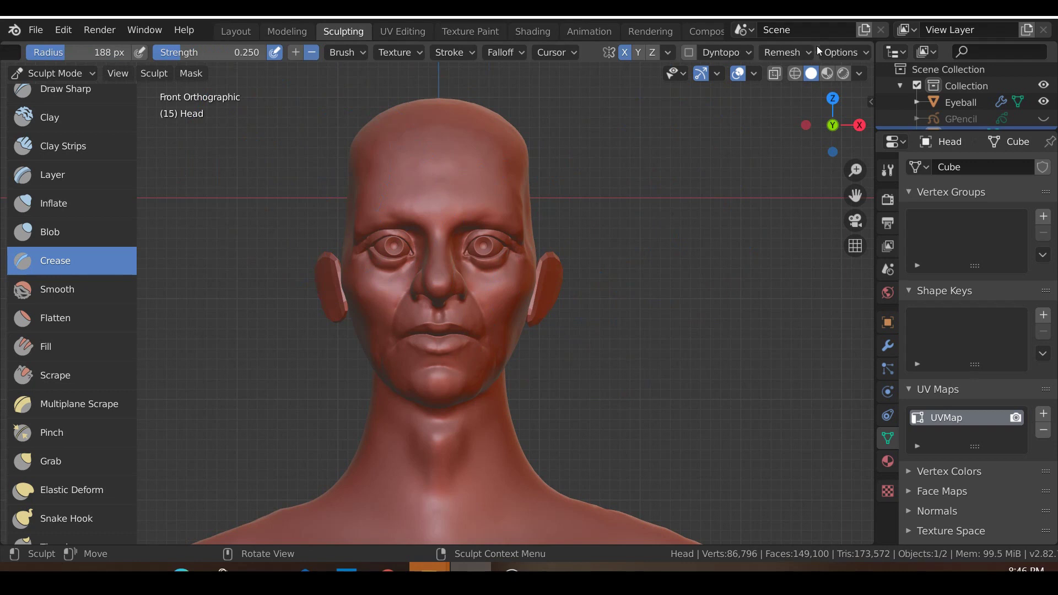
pyautogui.click(778, 49)
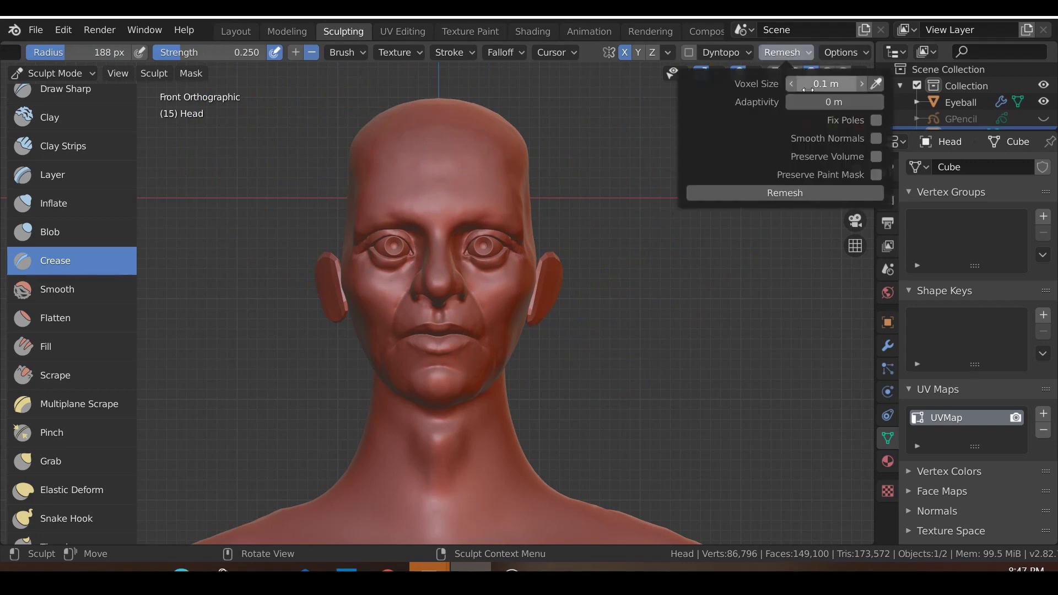
pyautogui.click(821, 81)
pyautogui.press('Return')
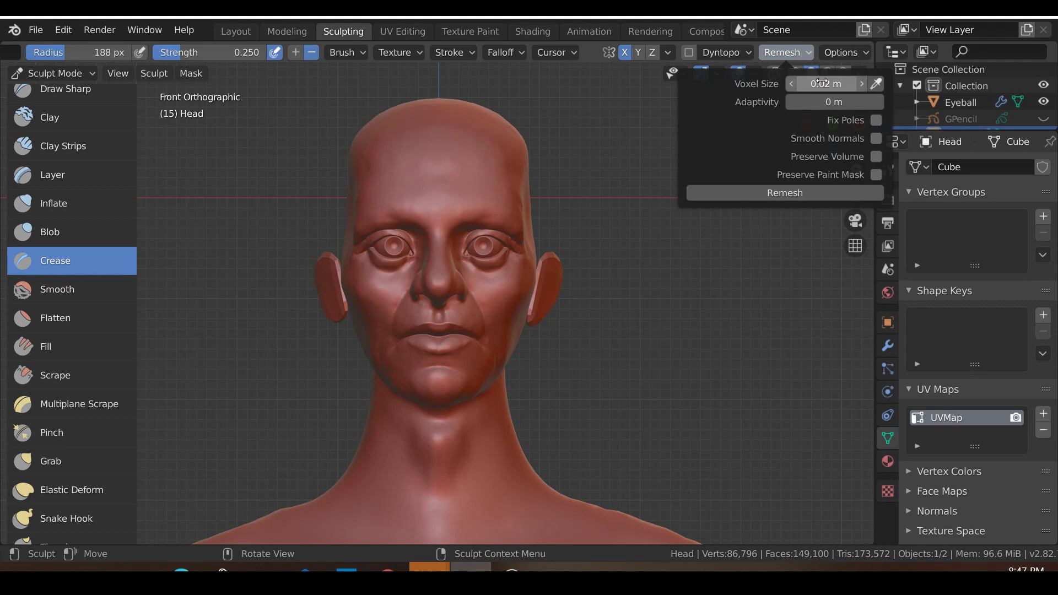
pyautogui.click(801, 190)
# Examine the remeshed face, eyelids, lips and ears from several angles to judge how much sculpted detail is kept.
pyautogui.scroll(5, 578, 355)
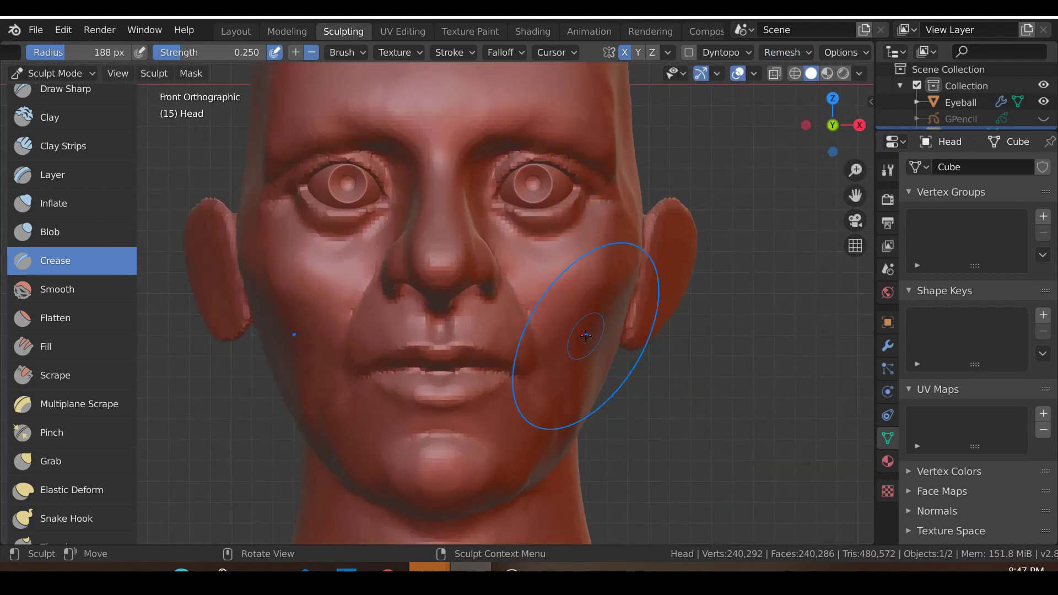
pyautogui.moveTo(767, 370); pyautogui.dragTo(633, 377, button='middle')
pyautogui.scroll(-3, 478, 311)
pyautogui.moveTo(478, 311); pyautogui.dragTo(556, 306, button='middle')
pyautogui.scroll(4, 534, 264)
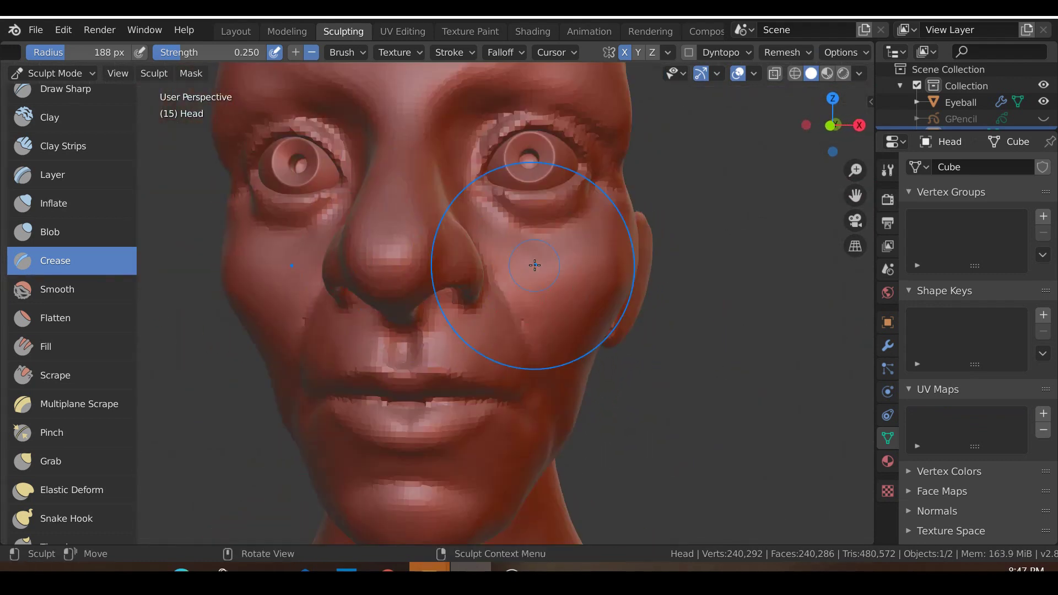
pyautogui.scroll(-4, 534, 264)
pyautogui.moveTo(654, 350); pyautogui.dragTo(485, 378, button='middle')
pyautogui.scroll(-2, 495, 484)
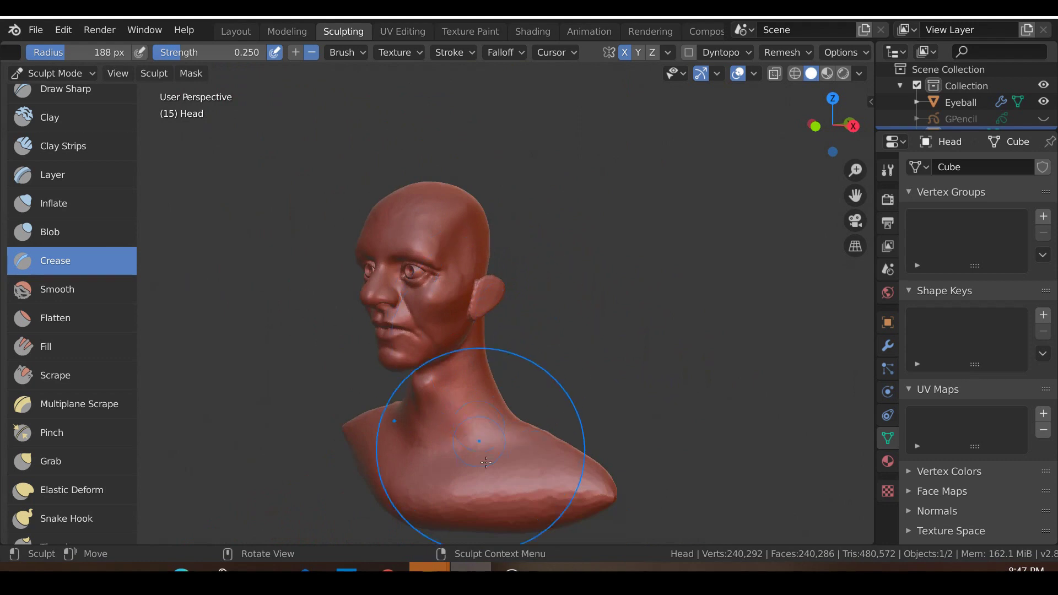
pyautogui.moveTo(496, 484); pyautogui.dragTo(506, 428, button='middle')
pyautogui.scroll(5, 506, 427)
pyautogui.scroll(3, 477, 398)
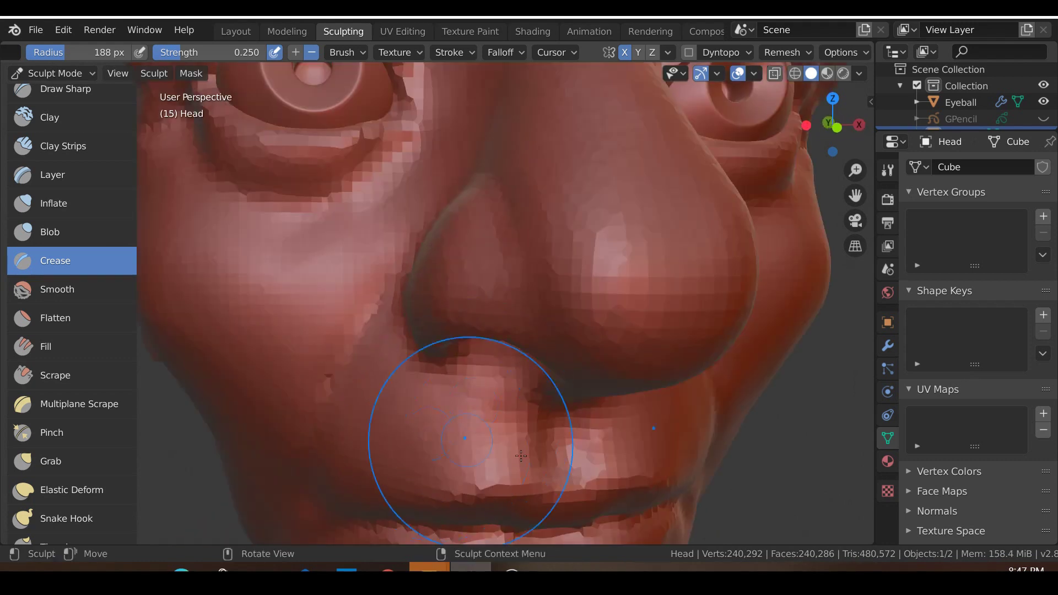
pyautogui.scroll(-2, 562, 488)
pyautogui.scroll(-2, 561, 488)
pyautogui.moveTo(561, 488); pyautogui.dragTo(513, 419, button='middle')
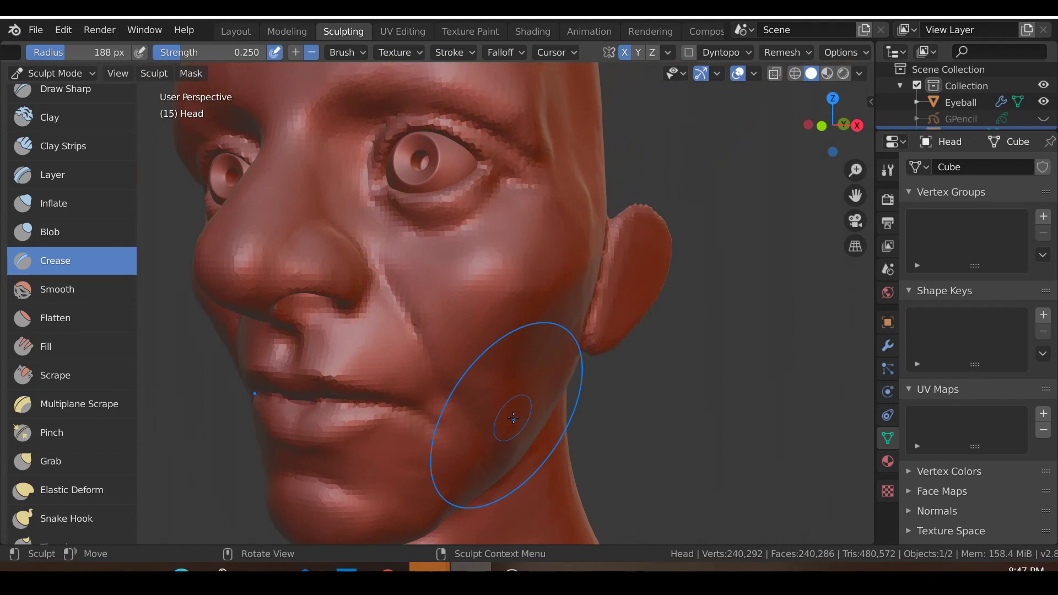
pyautogui.press('KP_1')
pyautogui.scroll(5, 513, 419)
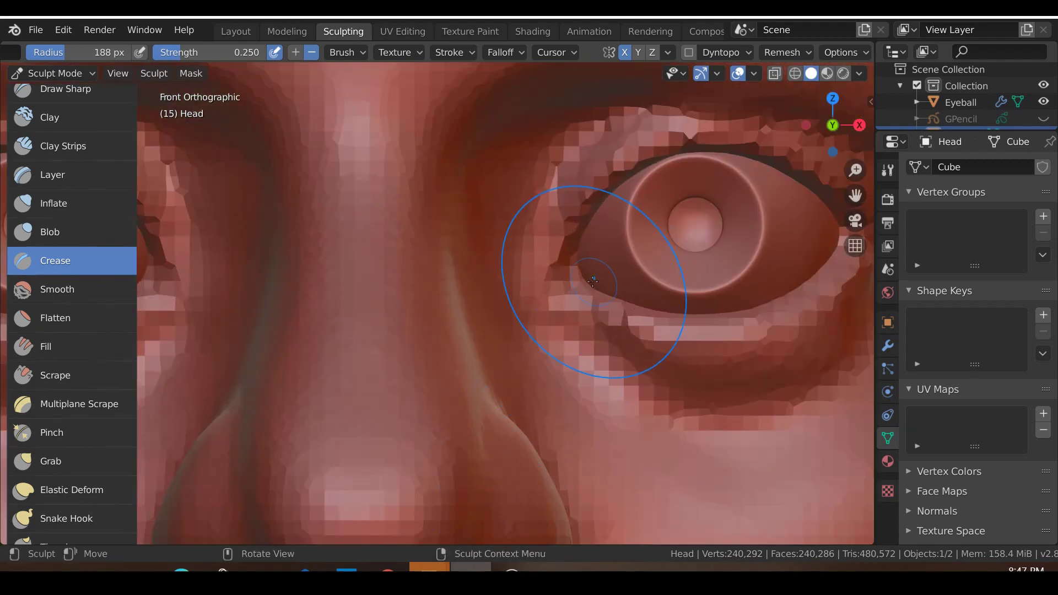
pyautogui.scroll(-4, 581, 265)
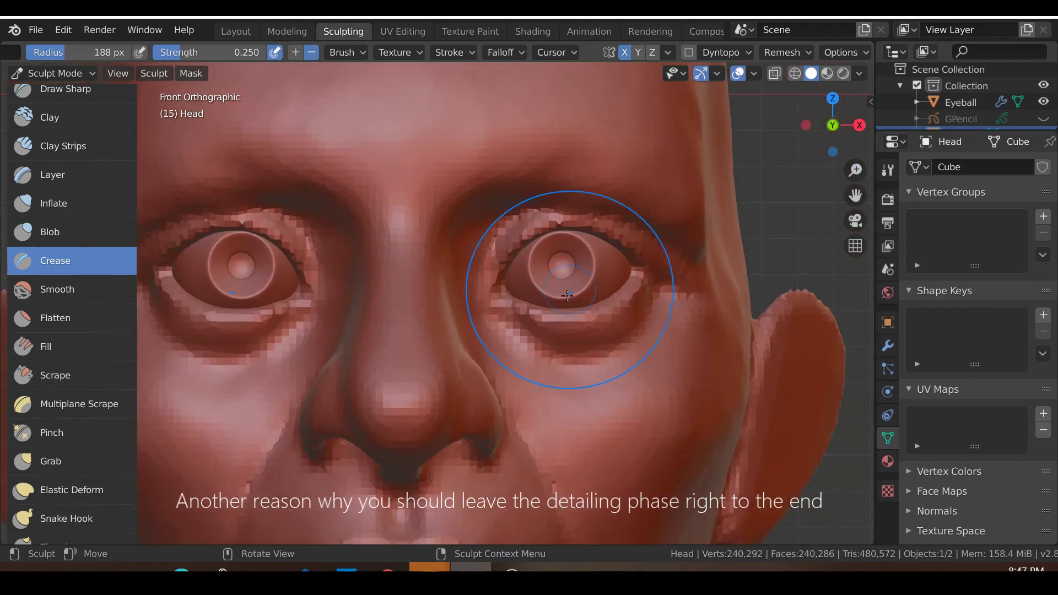
pyautogui.scroll(3, 551, 298)
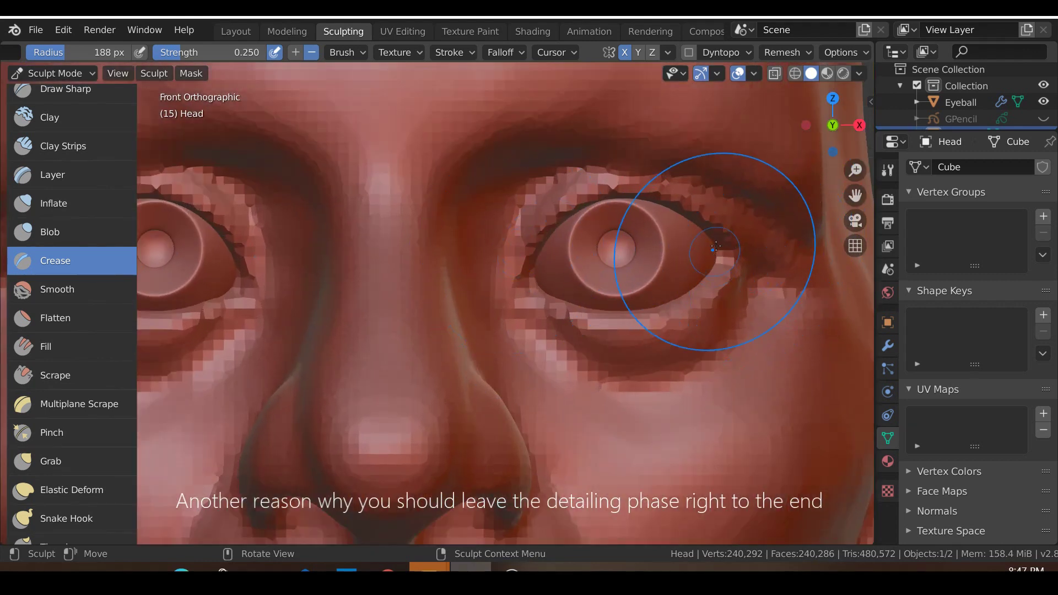
pyautogui.scroll(-5, 671, 315)
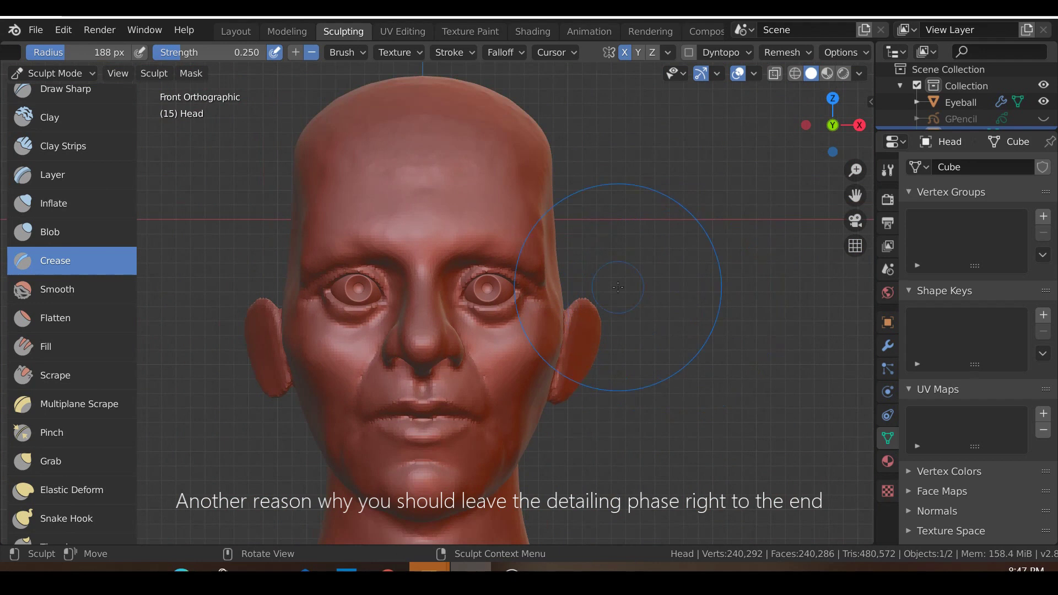
# Undo the coarse remesh and remesh the head with a voxel size of 0.01 m and Preserve Volume enabled.
pyautogui.hotkey('ctrl', 'z')
pyautogui.scroll(3, 675, 280)
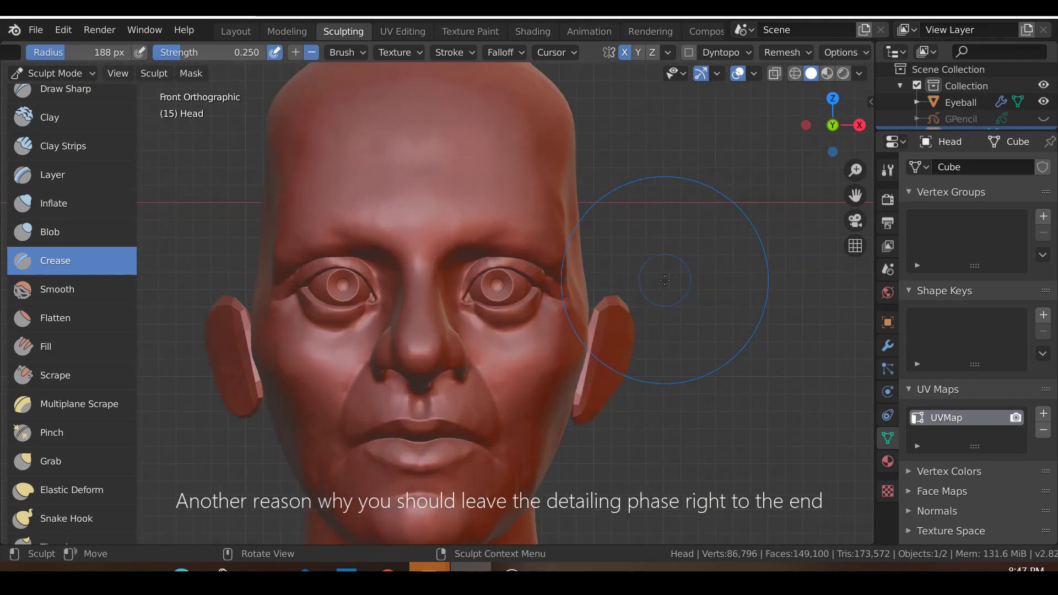
pyautogui.click(792, 53)
pyautogui.click(826, 82)
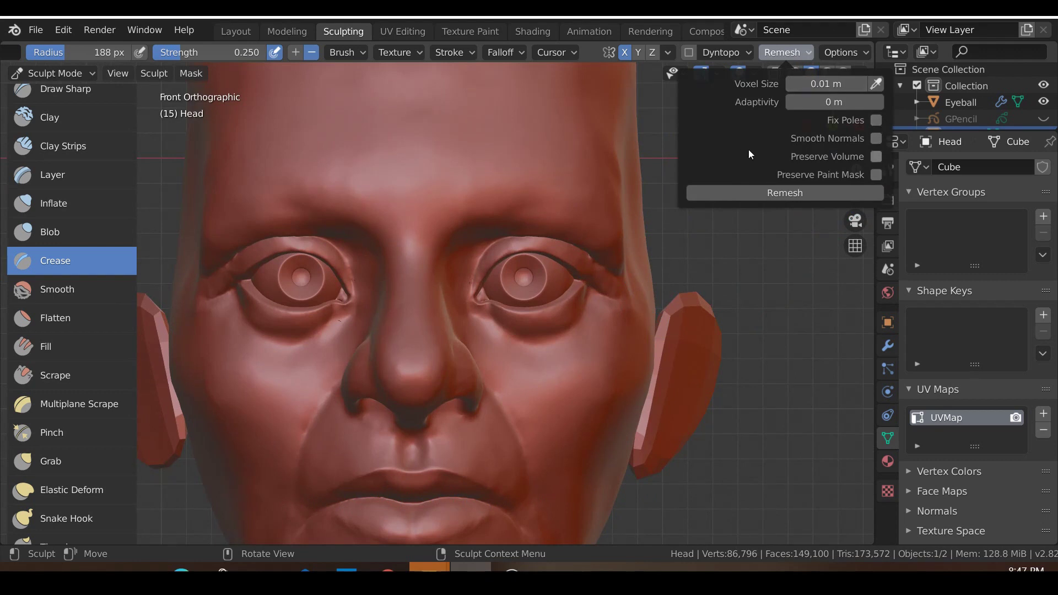
pyautogui.click(875, 157)
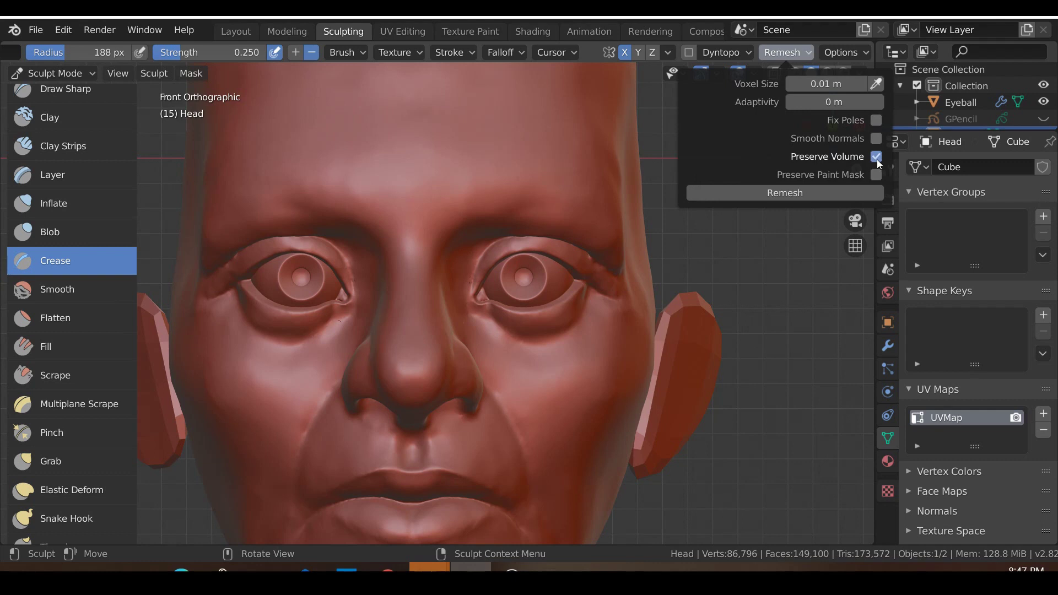
pyautogui.click(792, 193)
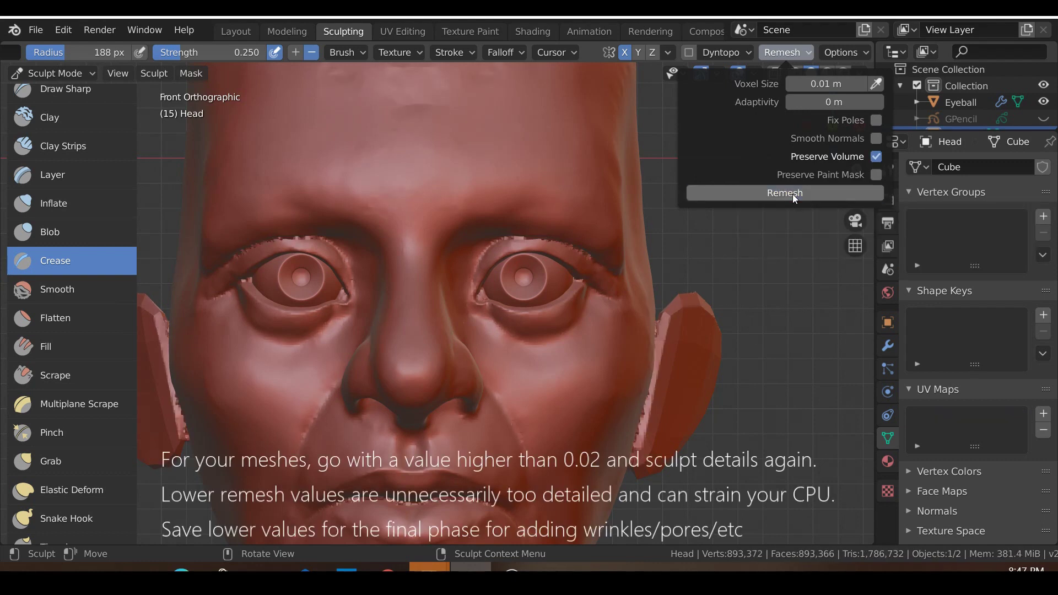
# Examine the eyelids and the seam between ear and head on the finer remesh.
pyautogui.scroll(2, 646, 461)
pyautogui.scroll(1, 646, 460)
pyautogui.scroll(2, 526, 292)
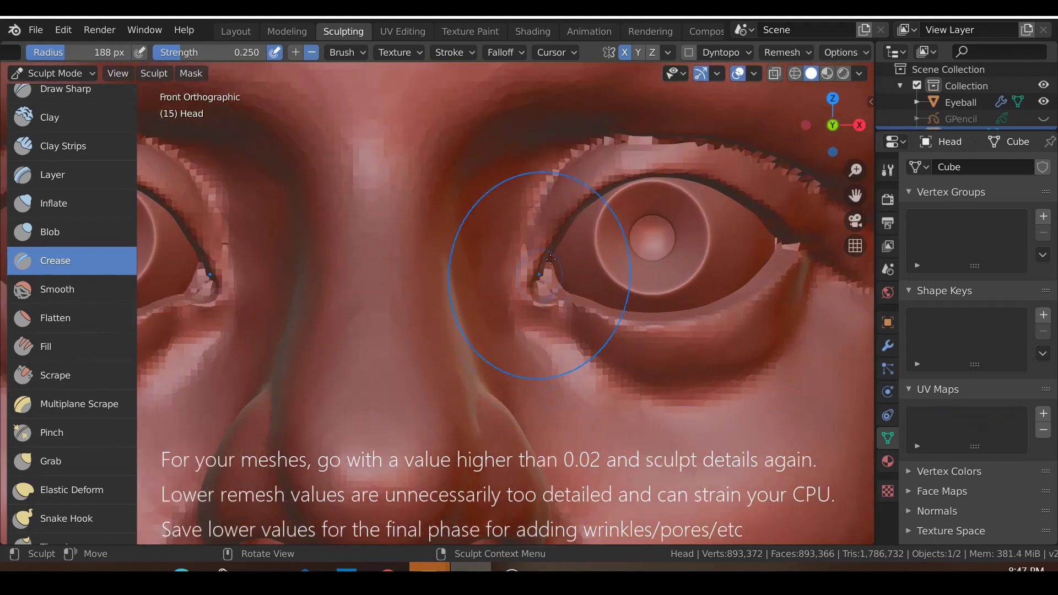
pyautogui.scroll(-2, 786, 267)
pyautogui.scroll(-4, 753, 355)
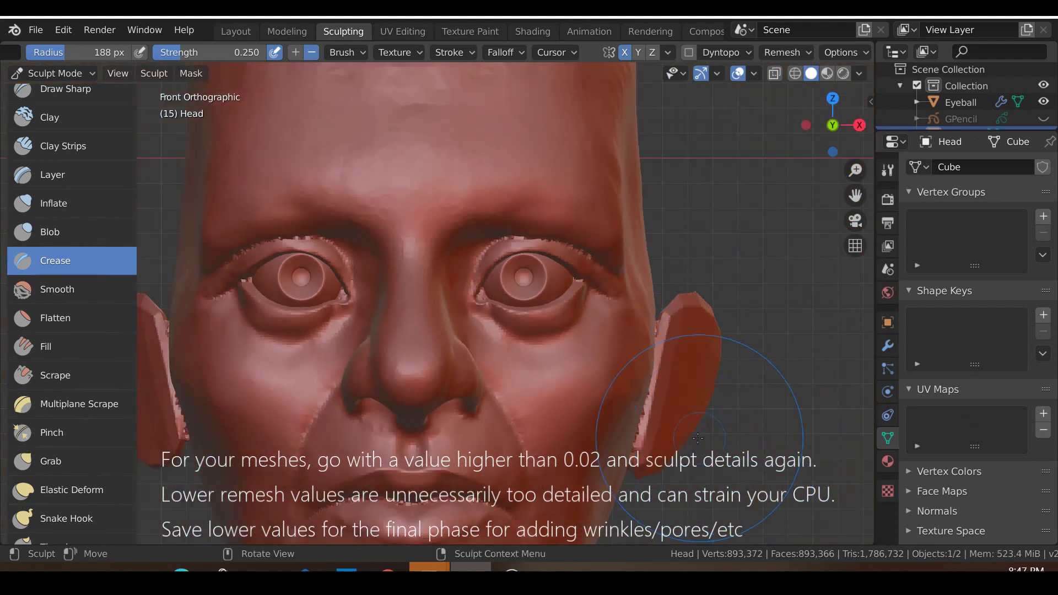
pyautogui.moveTo(705, 435); pyautogui.dragTo(583, 375, button='middle')
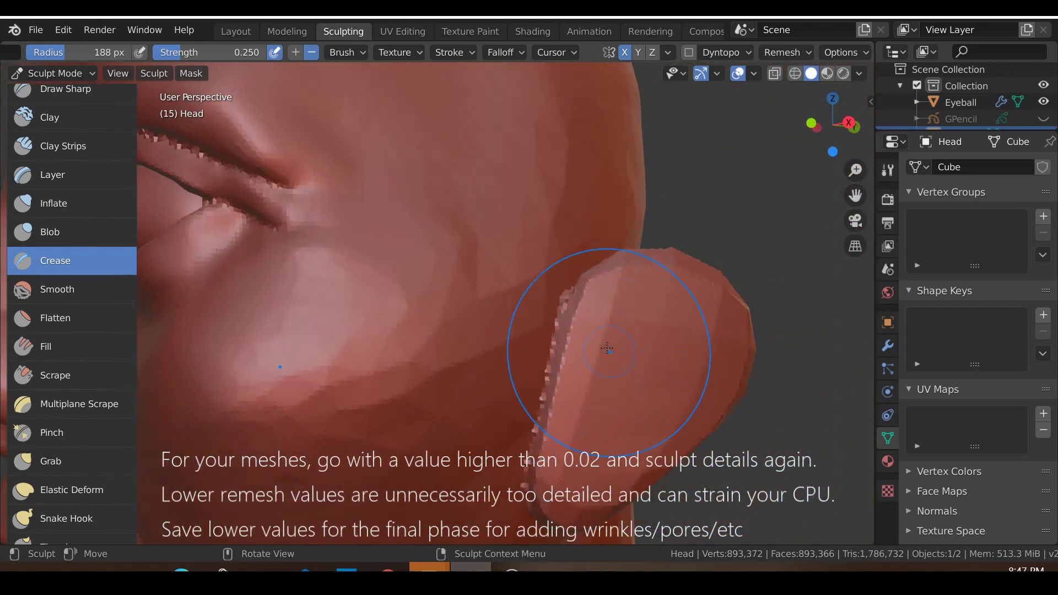
pyautogui.scroll(-2, 494, 290)
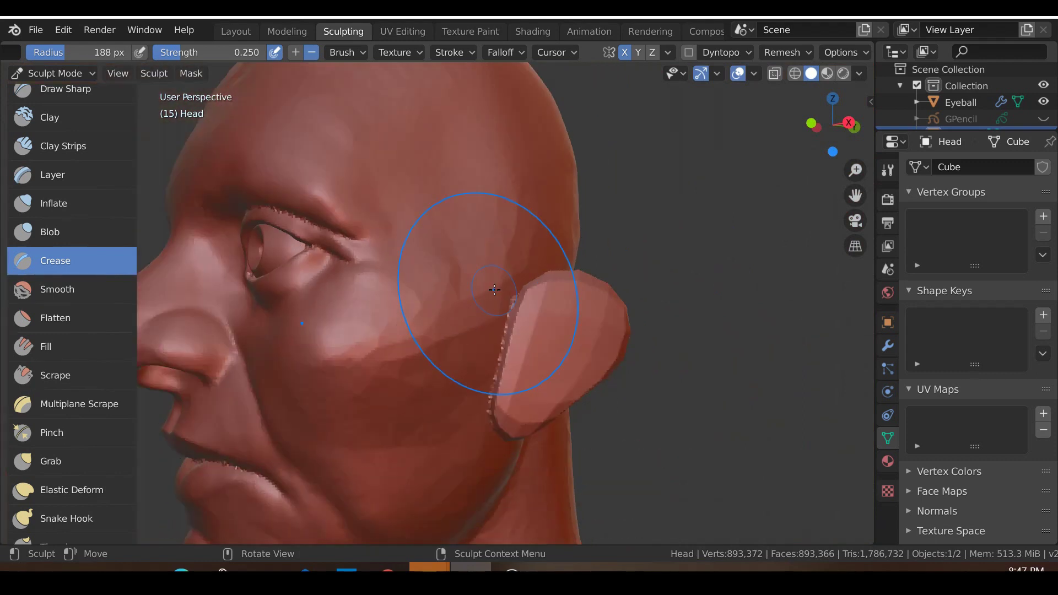
# Smooth the jagged seam along the front edge of the ear with the Smooth brush.
pyautogui.click(61, 288)
pyautogui.press('KP_3')
pyautogui.scroll(3, 479, 402)
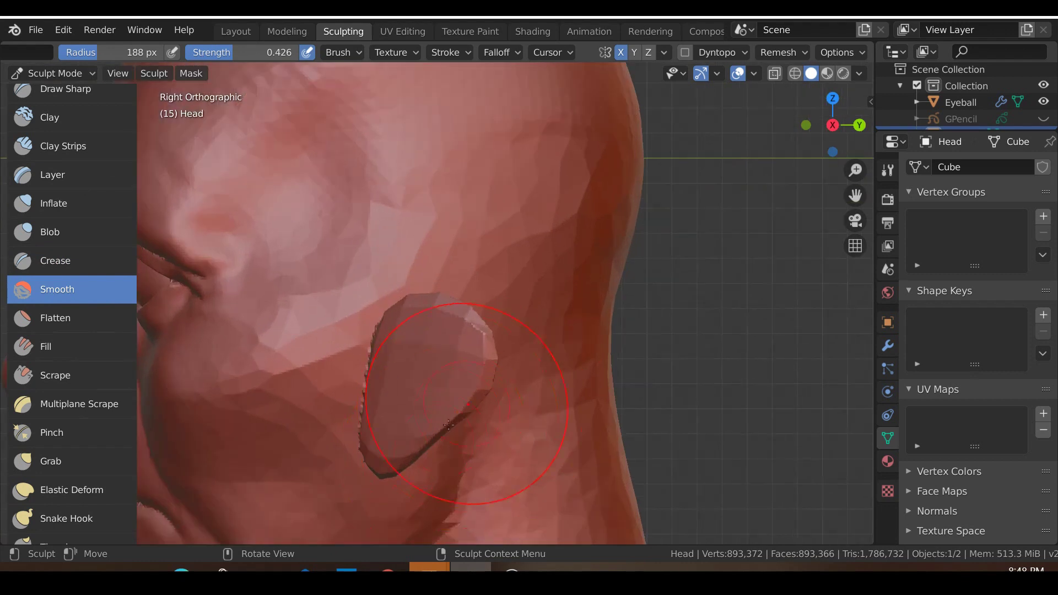
pyautogui.keyDown('shift'); pyautogui.moveTo(442, 424); pyautogui.dragTo(559, 358, button='middle'); pyautogui.keyUp('shift')
pyautogui.moveTo(559, 358); pyautogui.dragTo(593, 358, button='middle')
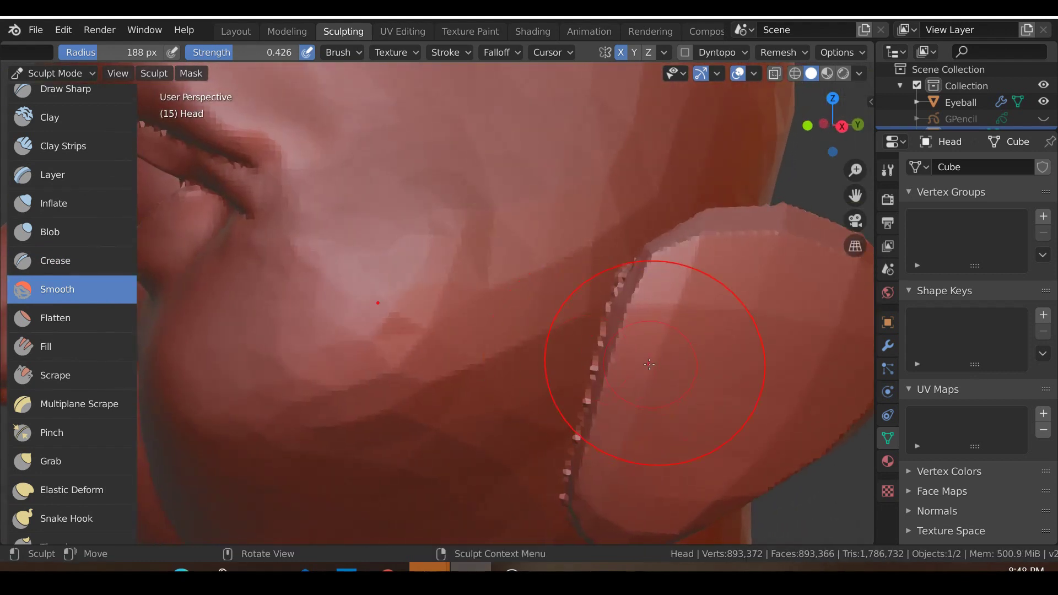
pyautogui.moveTo(617, 307); pyautogui.dragTo(616, 337)
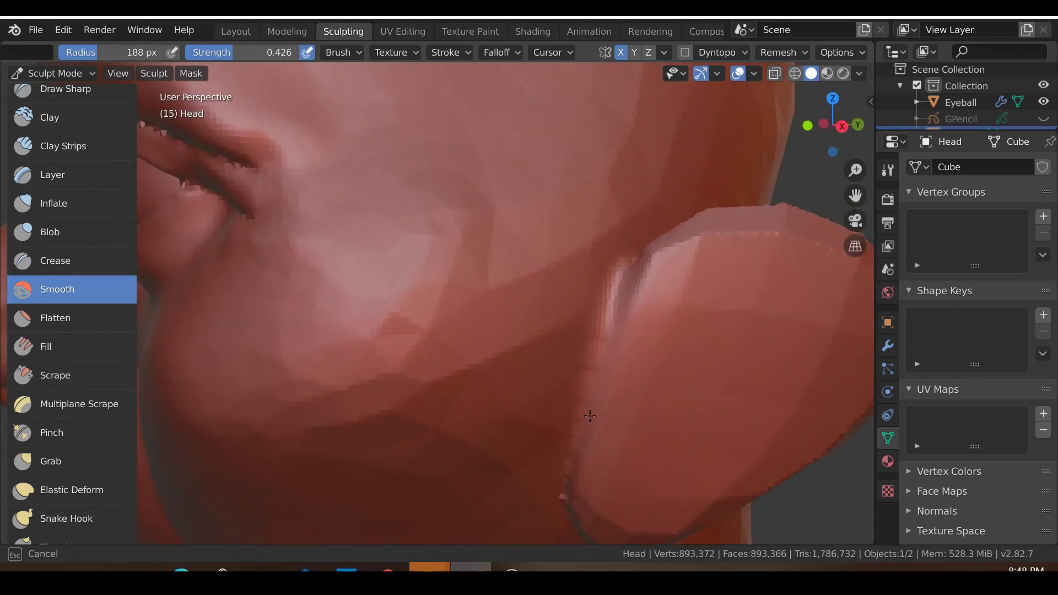
pyautogui.moveTo(583, 447); pyautogui.dragTo(581, 460)
pyautogui.scroll(-5, 551, 474)
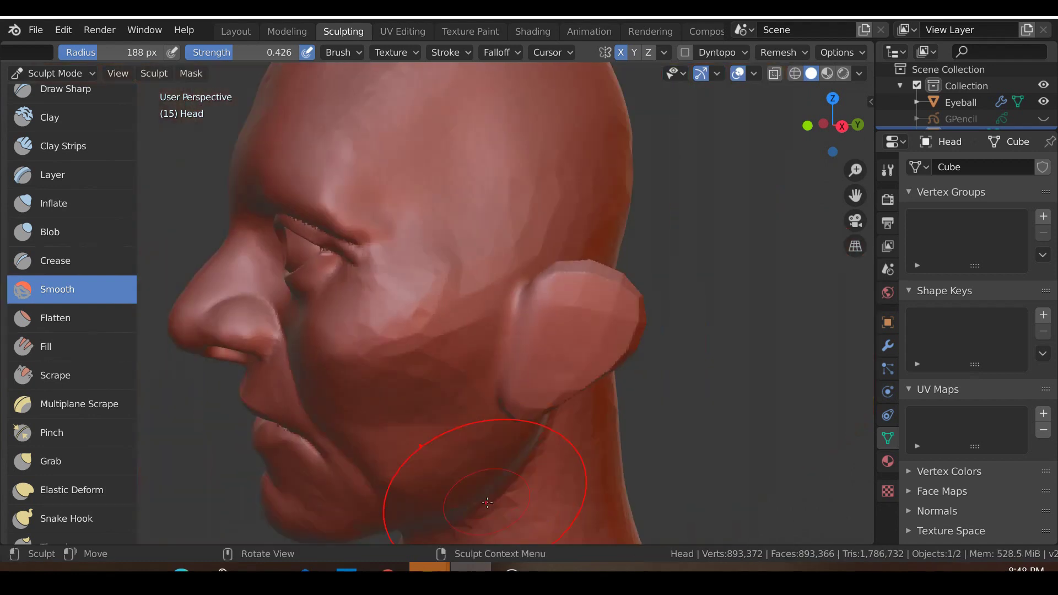
# Reshape the ear's lower front edge and lobe in the right side view with the Grab brush, narrowing the lobe downward.
pyautogui.moveTo(487, 512)
pyautogui.mouseDown(button='middle')
pyautogui.moveTo(432, 468)
pyautogui.moveTo(371, 460)
pyautogui.moveTo(487, 454)
pyautogui.moveTo(563, 379)
pyautogui.mouseUp(button='middle')
pyautogui.press('KP_3')
pyautogui.scroll(1, 488, 454)
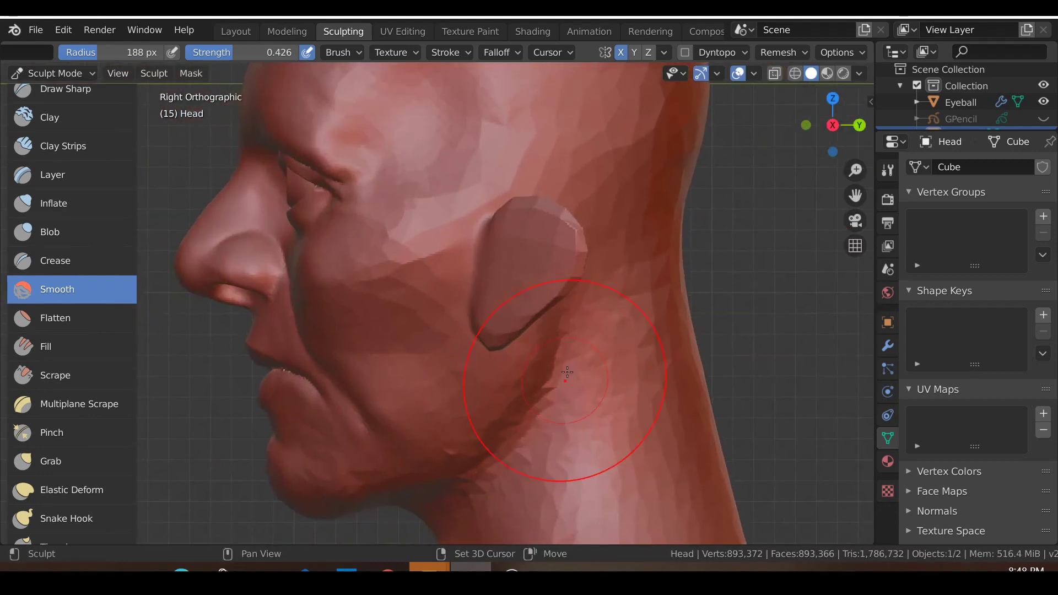
pyautogui.scroll(1, 567, 369)
pyautogui.press('g')
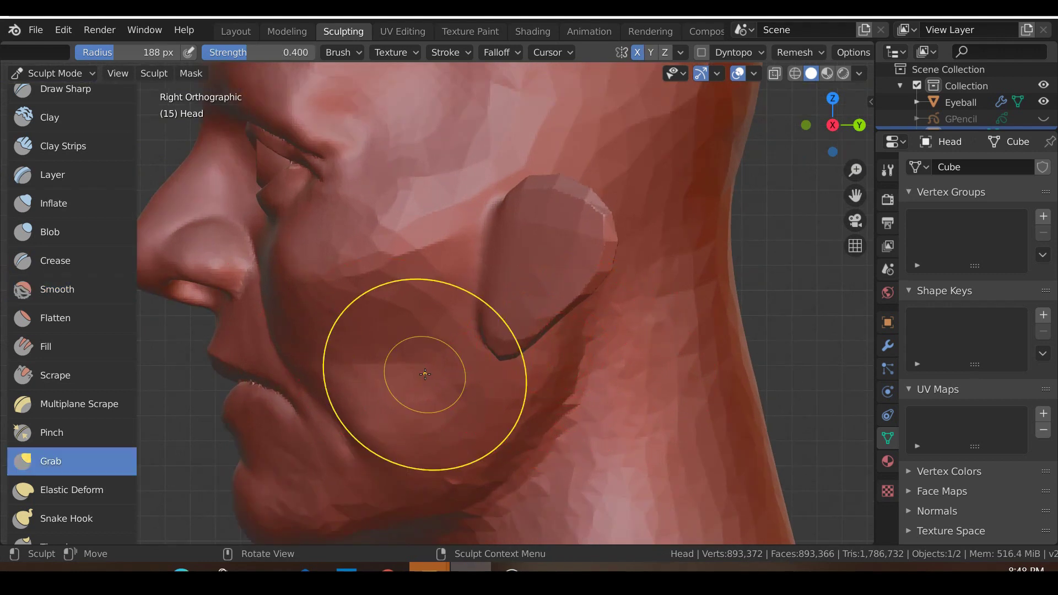
pyautogui.scroll(1, 565, 374)
pyautogui.moveTo(566, 375)
pyautogui.mouseDown()
pyautogui.moveTo(485, 400)
pyautogui.moveTo(527, 405)
pyautogui.moveTo(473, 408)
pyautogui.mouseUp()
pyautogui.scroll(-2, 513, 411)
pyautogui.moveTo(480, 457); pyautogui.dragTo(447, 452)
pyautogui.moveTo(516, 361)
pyautogui.mouseDown()
pyautogui.moveTo(493, 361)
pyautogui.moveTo(527, 362)
pyautogui.moveTo(515, 297)
pyautogui.moveTo(537, 293)
pyautogui.mouseUp()
pyautogui.scroll(2, 494, 362)
pyautogui.moveTo(526, 185); pyautogui.dragTo(544, 188)
pyautogui.moveTo(549, 404); pyautogui.dragTo(536, 406)
pyautogui.scroll(-1, 536, 406)
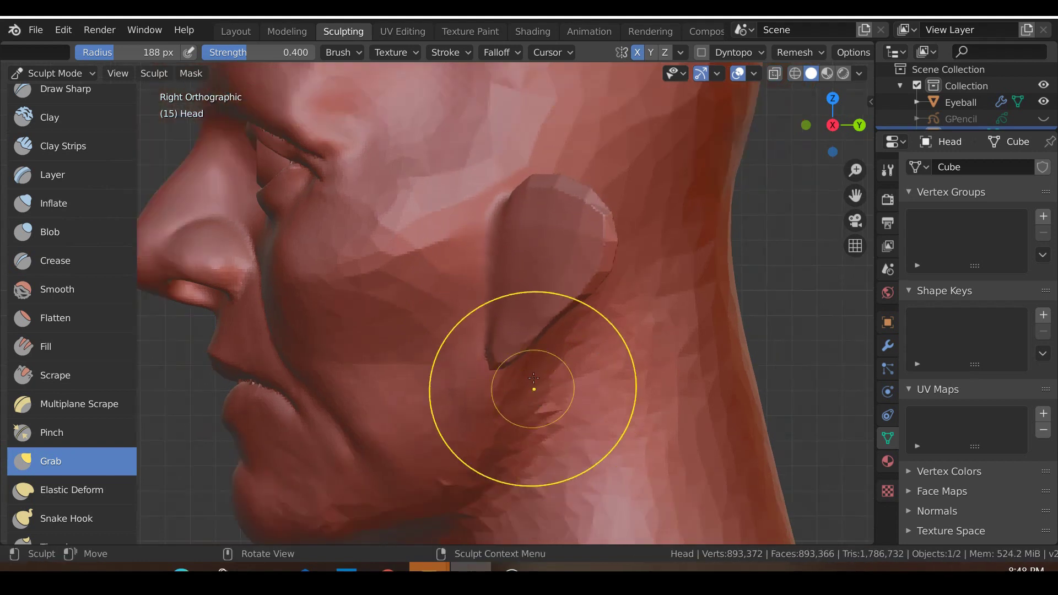
# Refine the ear's rear edge and lobe up close with small Grab brush strokes.
pyautogui.scroll(2, 534, 376)
pyautogui.scroll(2, 573, 366)
pyautogui.moveTo(650, 351); pyautogui.dragTo(669, 365)
pyautogui.moveTo(705, 337); pyautogui.dragTo(722, 344)
pyautogui.moveTo(734, 295); pyautogui.dragTo(741, 301)
pyautogui.moveTo(674, 358)
pyautogui.mouseDown()
pyautogui.moveTo(651, 457)
pyautogui.moveTo(664, 463)
pyautogui.mouseUp()
pyautogui.moveTo(585, 431); pyautogui.dragTo(584, 438)
pyautogui.moveTo(586, 439); pyautogui.dragTo(642, 446, button='middle')
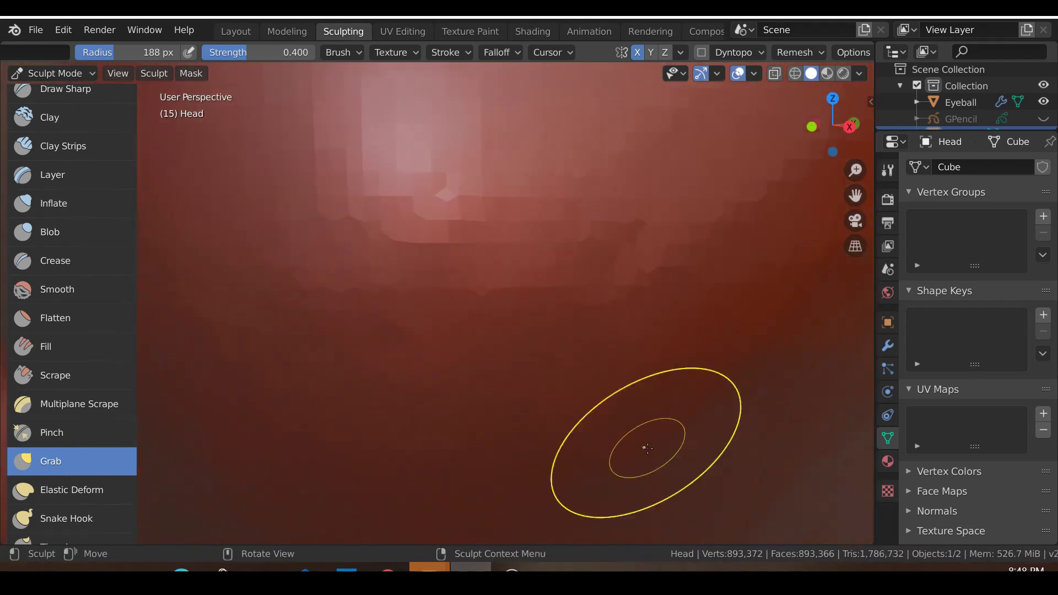
pyautogui.scroll(-3, 647, 448)
# Pull the upper outer edge of the ear outward in the front view with the Grab brush to round its contour.
pyautogui.press('KP_1')
pyautogui.moveTo(713, 378); pyautogui.dragTo(744, 410)
pyautogui.keyDown('shift'); pyautogui.moveTo(763, 309); pyautogui.dragTo(607, 403, button='middle'); pyautogui.keyUp('shift')
pyautogui.scroll(1, 607, 404)
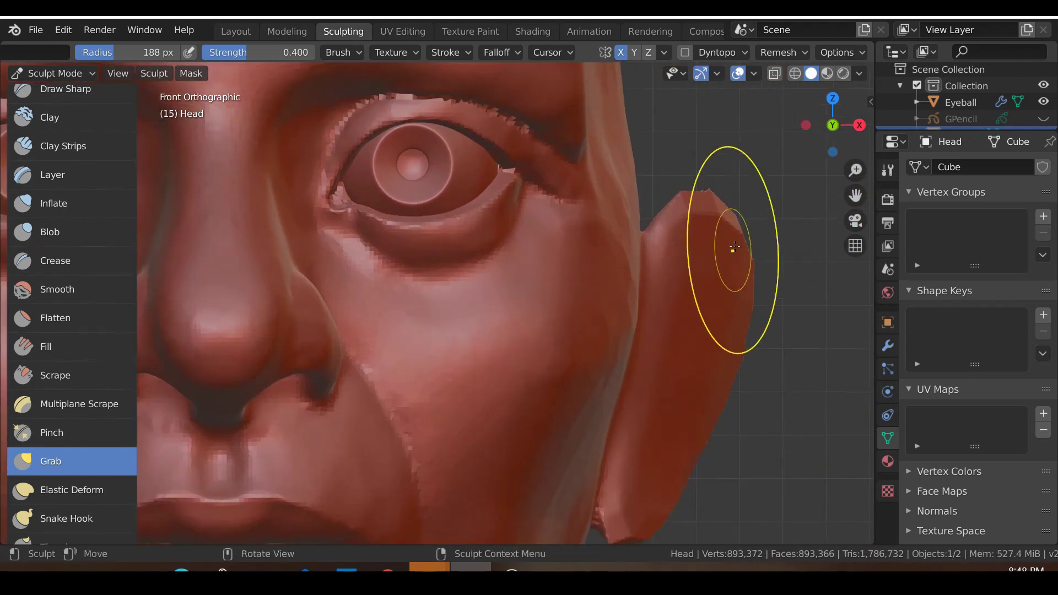
pyautogui.moveTo(748, 235); pyautogui.dragTo(762, 232)
pyautogui.scroll(-1, 763, 232)
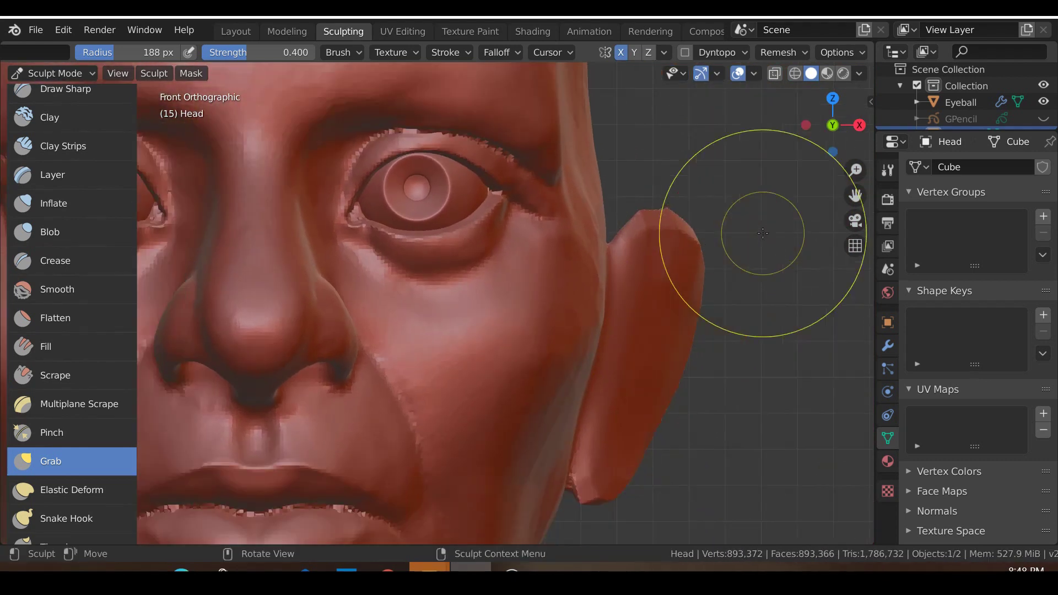
pyautogui.scroll(-2, 689, 254)
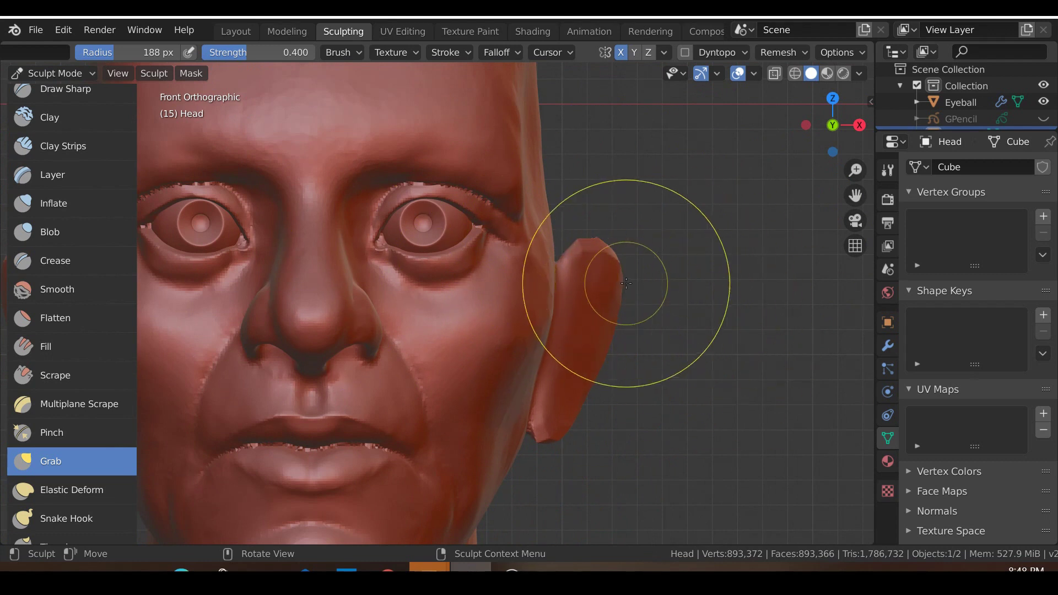
pyautogui.moveTo(626, 284); pyautogui.dragTo(622, 277)
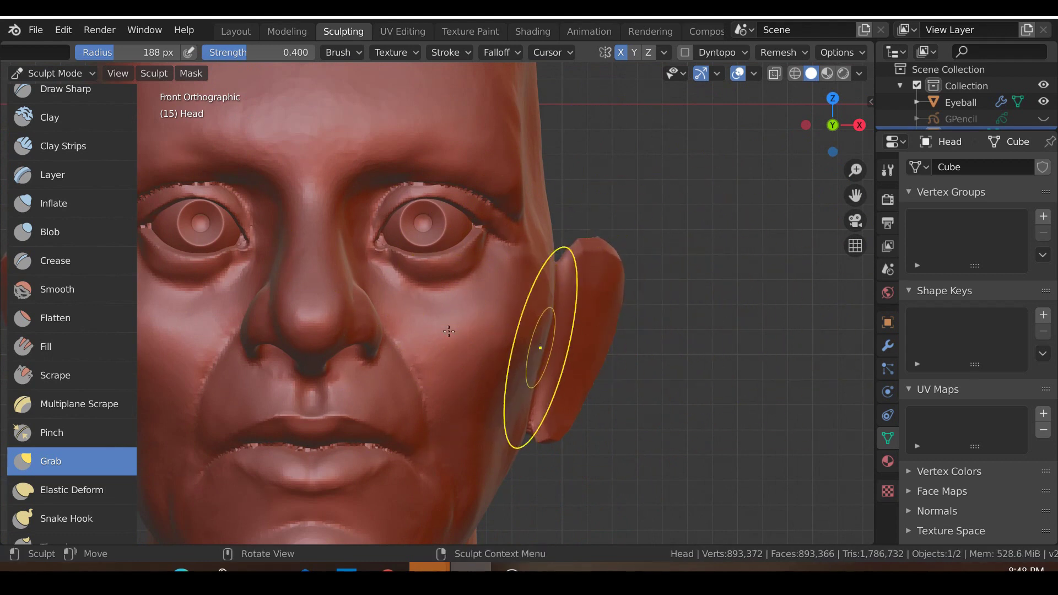
# Thicken the ear's thin outer rim from behind with the Inflate brush at 188 px radius and 0.500 strength.
pyautogui.moveTo(684, 345)
pyautogui.mouseDown(button='middle')
pyautogui.moveTo(639, 321)
pyautogui.moveTo(525, 323)
pyautogui.moveTo(654, 330)
pyautogui.moveTo(457, 260)
pyautogui.mouseUp(button='middle')
pyautogui.press('i')
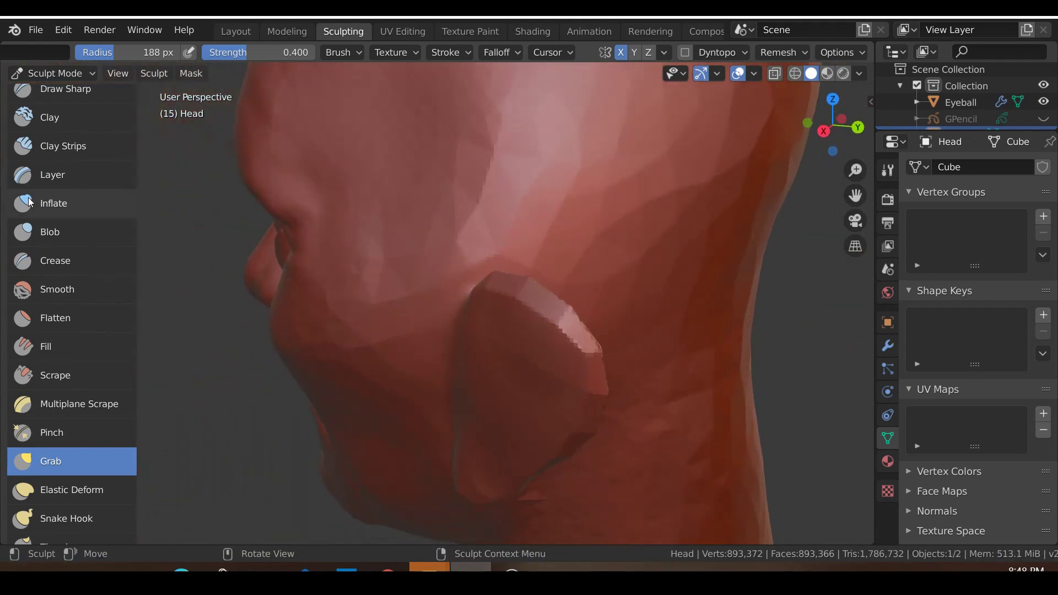
pyautogui.keyDown('shift'); pyautogui.moveTo(440, 316); pyautogui.dragTo(453, 311, button='middle'); pyautogui.keyUp('shift')
pyautogui.scroll(3, 454, 312)
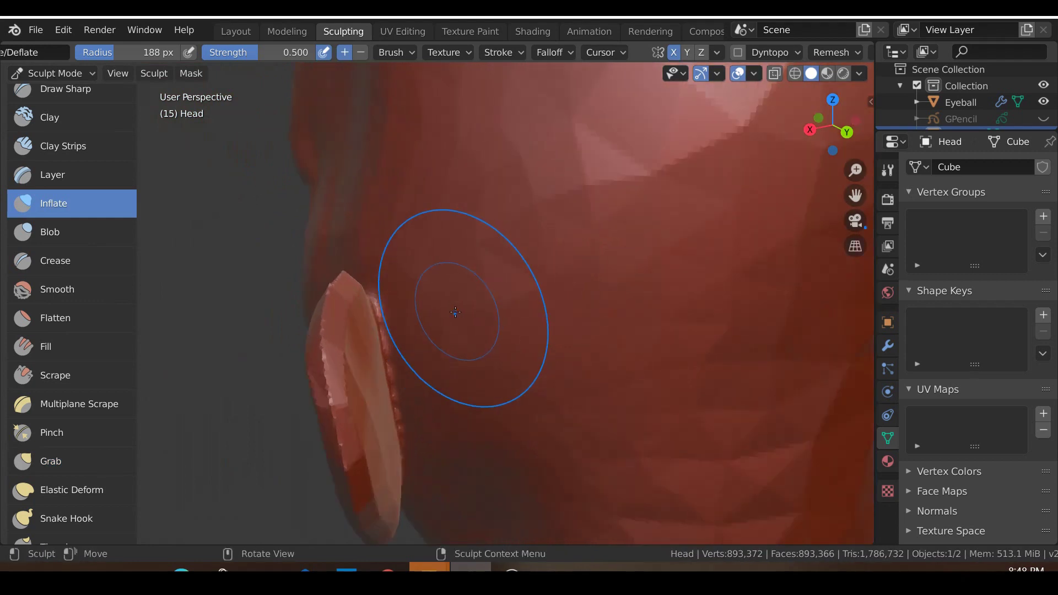
pyautogui.moveTo(296, 298)
pyautogui.mouseDown(button='middle')
pyautogui.moveTo(294, 421)
pyautogui.moveTo(308, 331)
pyautogui.mouseUp(button='middle')
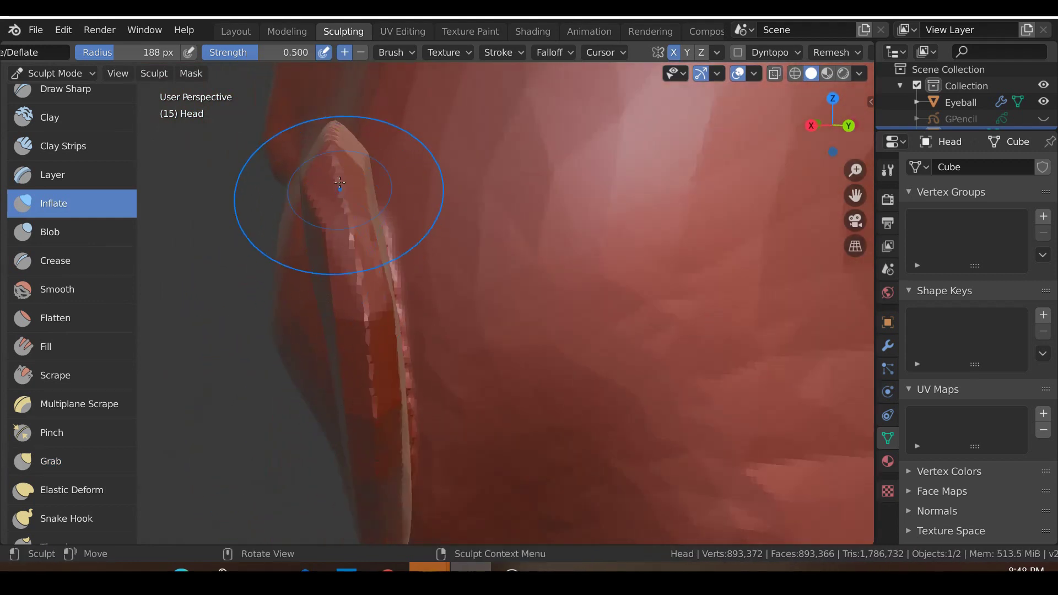
pyautogui.moveTo(343, 197); pyautogui.dragTo(379, 467)
pyautogui.moveTo(379, 468)
pyautogui.mouseDown(button='middle')
pyautogui.moveTo(358, 349)
pyautogui.moveTo(371, 302)
pyautogui.moveTo(484, 271)
pyautogui.moveTo(472, 318)
pyautogui.moveTo(444, 349)
pyautogui.moveTo(514, 394)
pyautogui.moveTo(479, 350)
pyautogui.moveTo(520, 312)
pyautogui.moveTo(485, 330)
pyautogui.mouseUp(button='middle')
pyautogui.press('KP_1')
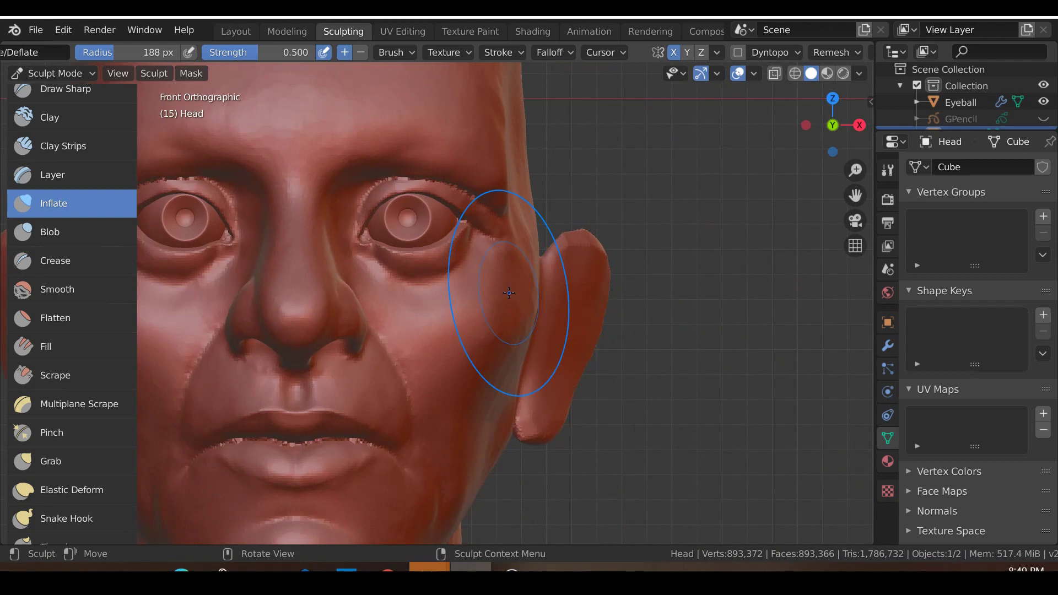
# Build a short diagonal ridge inside the ear's front edge with Clay Strips at 71 px, widening it at 92 px radius.
pyautogui.scroll(-5, 551, 286)
pyautogui.scroll(5, 584, 386)
pyautogui.moveTo(596, 377); pyautogui.dragTo(520, 375, button='middle')
pyautogui.press('KP_3')
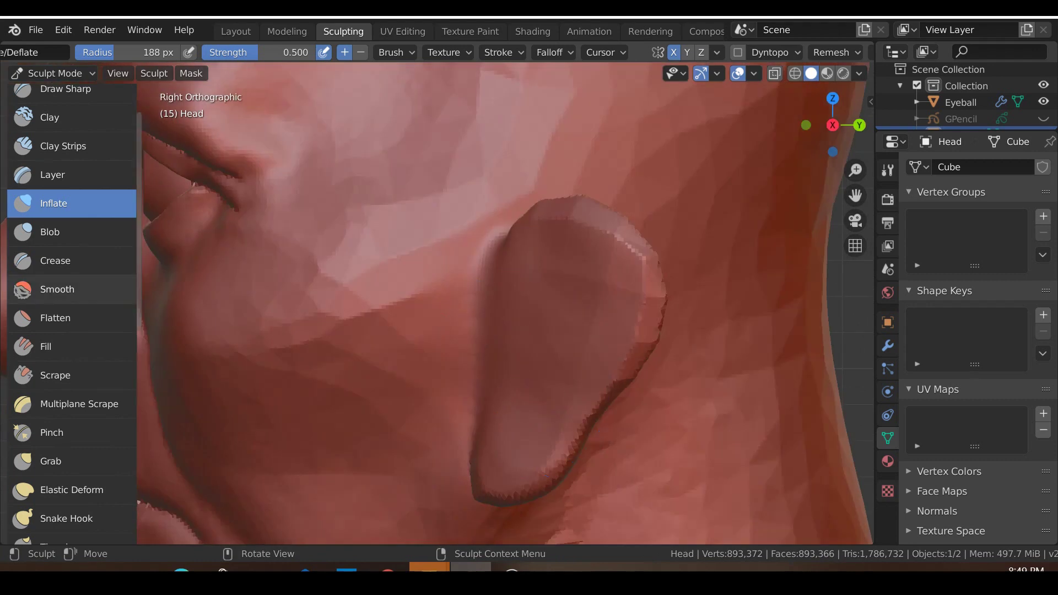
pyautogui.click(83, 147)
pyautogui.scroll(3, 490, 368)
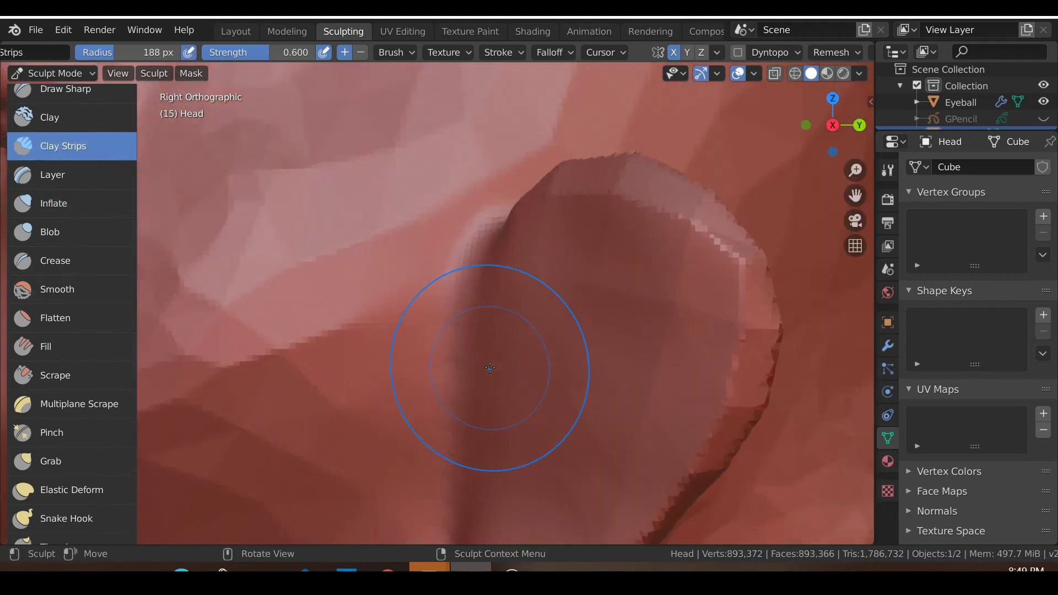
pyautogui.press('f')
pyautogui.click(438, 386)
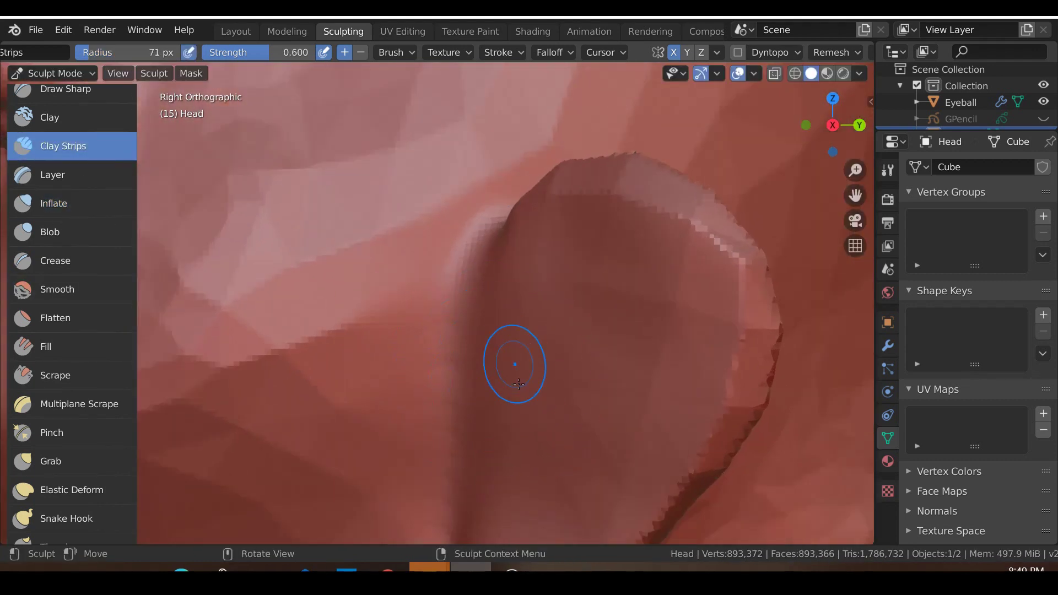
pyautogui.moveTo(559, 422); pyautogui.dragTo(521, 333)
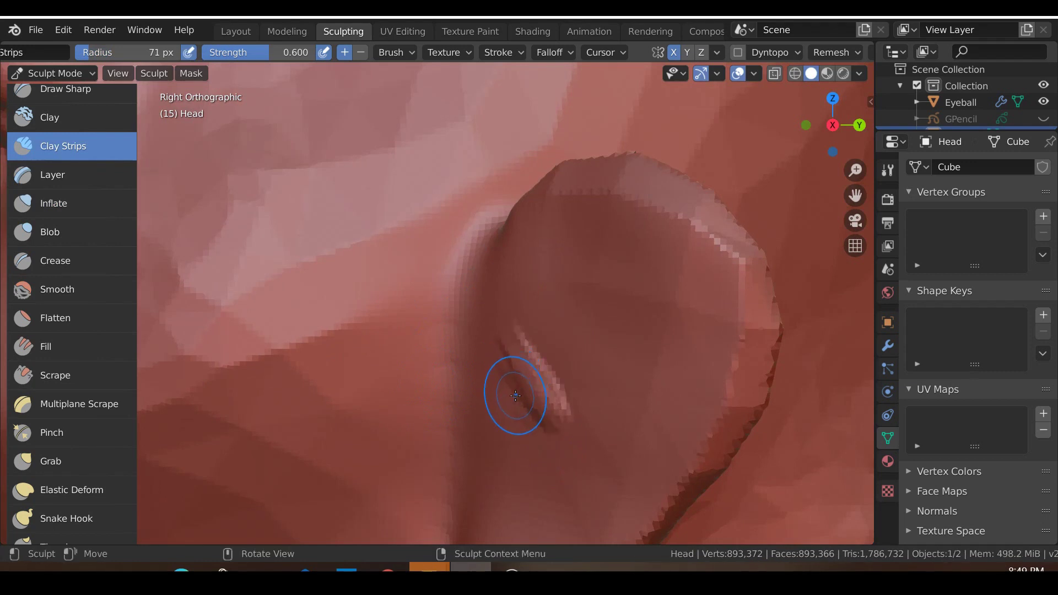
pyautogui.press('g')
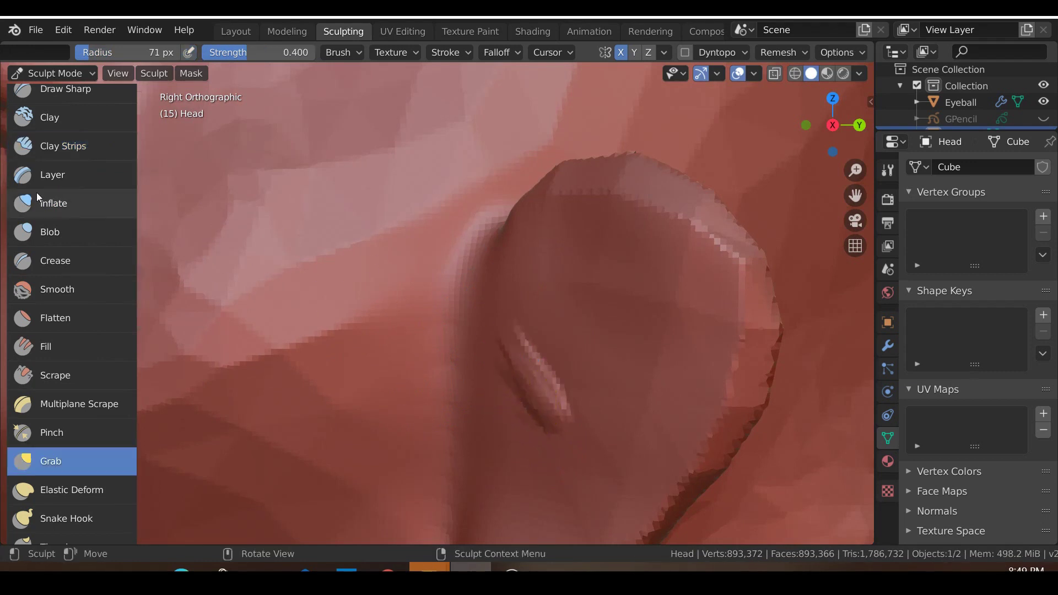
pyautogui.click(55, 146)
pyautogui.press('f')
pyautogui.click(488, 376)
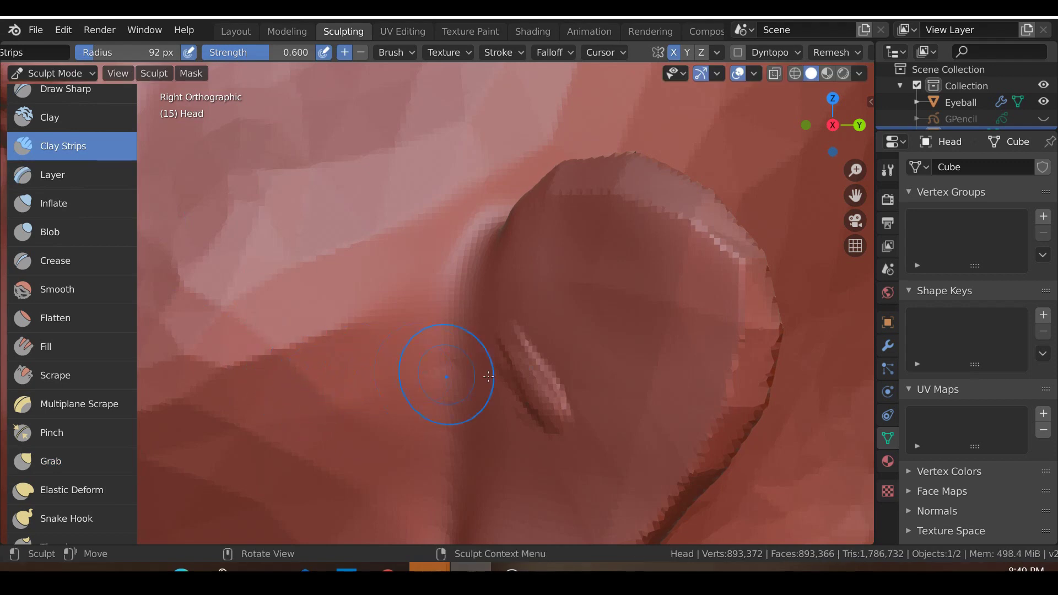
pyautogui.moveTo(553, 398)
pyautogui.mouseDown()
pyautogui.moveTo(526, 350)
pyautogui.moveTo(552, 392)
pyautogui.mouseUp()
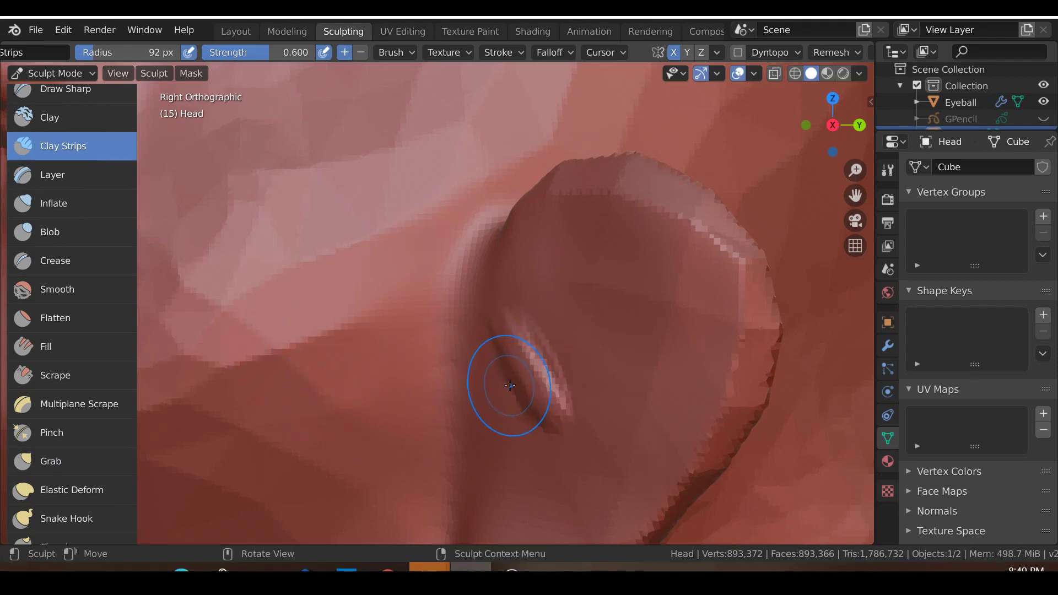
# Build up the raised outer rim along the ear's front, top and rear edges with Clay Strips strokes.
pyautogui.press('f')
pyautogui.click(513, 338)
pyautogui.moveTo(555, 406)
pyautogui.mouseDown()
pyautogui.moveTo(526, 221)
pyautogui.moveTo(515, 243)
pyautogui.mouseUp()
pyautogui.moveTo(578, 181)
pyautogui.mouseDown()
pyautogui.moveTo(720, 317)
pyautogui.moveTo(719, 352)
pyautogui.mouseUp()
pyautogui.scroll(-1, 661, 373)
pyautogui.keyDown('shift'); pyautogui.moveTo(661, 373); pyautogui.dragTo(681, 287, button='middle'); pyautogui.keyUp('shift')
pyautogui.moveTo(681, 287); pyautogui.dragTo(589, 446)
pyautogui.moveTo(686, 264); pyautogui.dragTo(658, 163)
pyautogui.moveTo(551, 146); pyautogui.dragTo(555, 158)
# Sculpt the ear's inner fold and the hollow near the ear canal with Clay Strips at 91 px radius.
pyautogui.moveTo(554, 158)
pyautogui.mouseDown(button='middle')
pyautogui.moveTo(623, 187)
pyautogui.moveTo(441, 221)
pyautogui.mouseUp(button='middle')
pyautogui.scroll(2, 338, 231)
pyautogui.moveTo(338, 231); pyautogui.dragTo(396, 265, button='middle')
pyautogui.press('f')
pyautogui.click(557, 330)
pyautogui.press('KP_3')
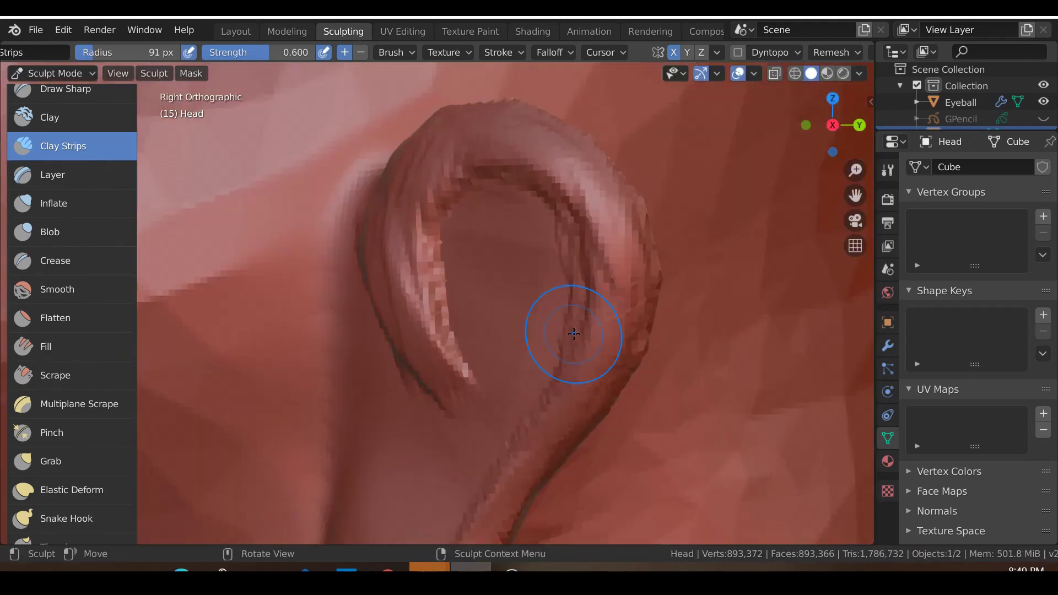
pyautogui.press('KP_1')
pyautogui.scroll(-2, 575, 333)
pyautogui.moveTo(626, 329); pyautogui.dragTo(528, 343, button='middle')
pyautogui.scroll(2, 527, 345)
pyautogui.moveTo(519, 254)
pyautogui.mouseDown()
pyautogui.moveTo(529, 231)
pyautogui.moveTo(529, 303)
pyautogui.moveTo(595, 309)
pyautogui.moveTo(580, 221)
pyautogui.moveTo(584, 264)
pyautogui.moveTo(545, 296)
pyautogui.moveTo(532, 435)
pyautogui.moveTo(490, 462)
pyautogui.mouseUp()
pyautogui.keyDown('shift'); pyautogui.moveTo(496, 461); pyautogui.dragTo(533, 383, button='middle'); pyautogui.keyUp('shift')
pyautogui.hotkey('ctrl', 'z')
pyautogui.moveTo(579, 160)
pyautogui.mouseDown()
pyautogui.moveTo(604, 264)
pyautogui.moveTo(592, 309)
pyautogui.mouseUp()
pyautogui.moveTo(531, 364)
pyautogui.mouseDown()
pyautogui.moveTo(496, 421)
pyautogui.moveTo(468, 347)
pyautogui.moveTo(448, 327)
pyautogui.mouseUp()
# Enable dynamic topology for the head mesh and adjust its options.
pyautogui.scroll(-3, 448, 326)
pyautogui.click(738, 52)
pyautogui.scroll(4, 720, 330)
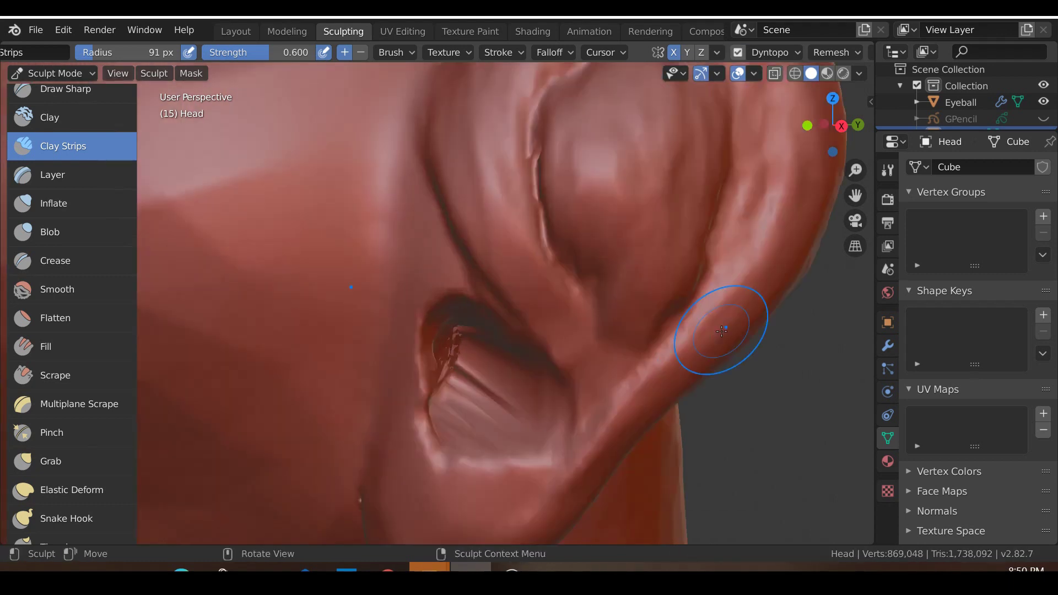
pyautogui.moveTo(720, 330); pyautogui.dragTo(752, 325, button='middle')
pyautogui.click(776, 52)
pyautogui.click(812, 203)
# Smooth the jagged surface inside the ear-canal hollow with the Smooth brush at 91 px radius and 0.426 strength.
pyautogui.scroll(-6, 550, 297)
pyautogui.moveTo(491, 300)
pyautogui.mouseDown(button='middle')
pyautogui.moveTo(587, 296)
pyautogui.moveTo(457, 298)
pyautogui.mouseUp(button='middle')
pyautogui.scroll(8, 457, 298)
pyautogui.click(57, 289)
pyautogui.moveTo(419, 336); pyautogui.dragTo(447, 381)
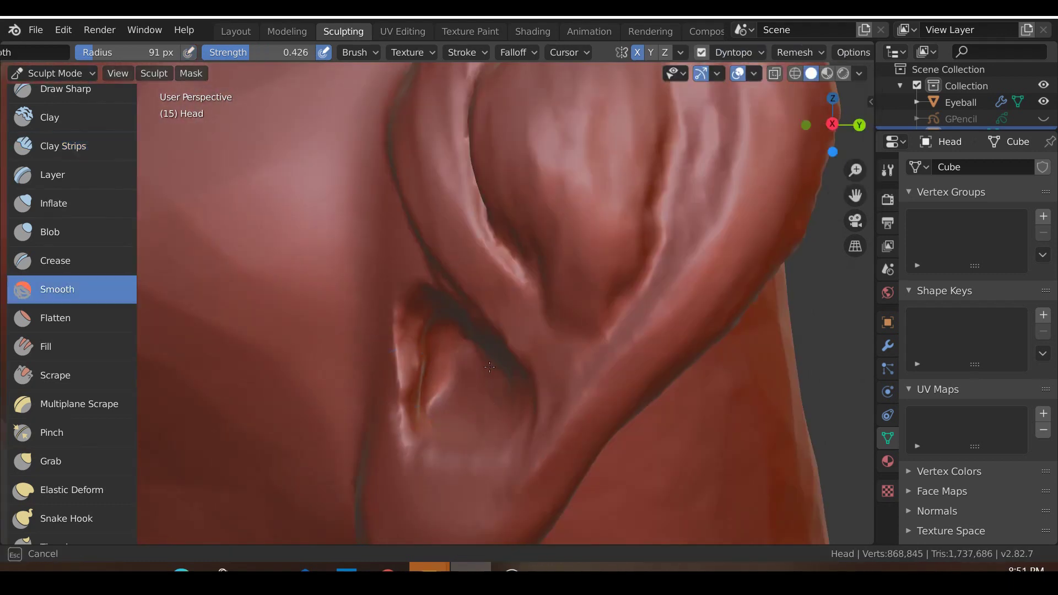
# Build up the inner fold just behind the ear's front rim with the Clay Strips brush.
pyautogui.scroll(-3, 496, 353)
pyautogui.moveTo(496, 352); pyautogui.dragTo(573, 397, button='middle')
pyautogui.click(63, 146)
pyautogui.moveTo(496, 314)
pyautogui.mouseDown()
pyautogui.moveTo(467, 236)
pyautogui.moveTo(495, 287)
pyautogui.moveTo(468, 231)
pyautogui.moveTo(442, 243)
pyautogui.mouseUp()
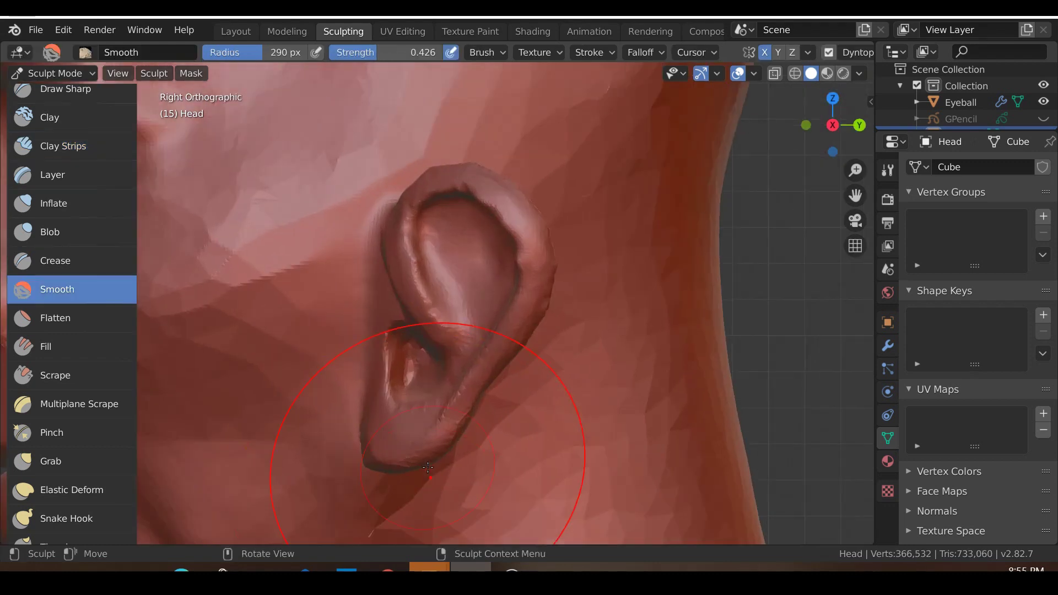
# Smooth the surface on and behind the ear with the Smooth brush at 290 px radius and 0.426 strength.
pyautogui.scroll(2, 378, 284)
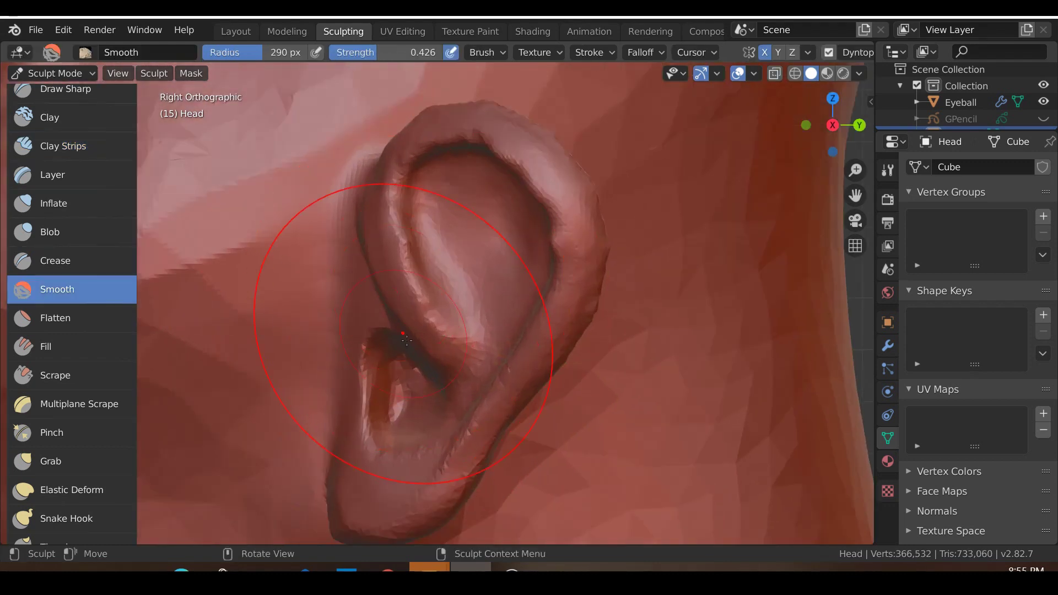
pyautogui.scroll(-3, 531, 320)
pyautogui.scroll(-4, 452, 351)
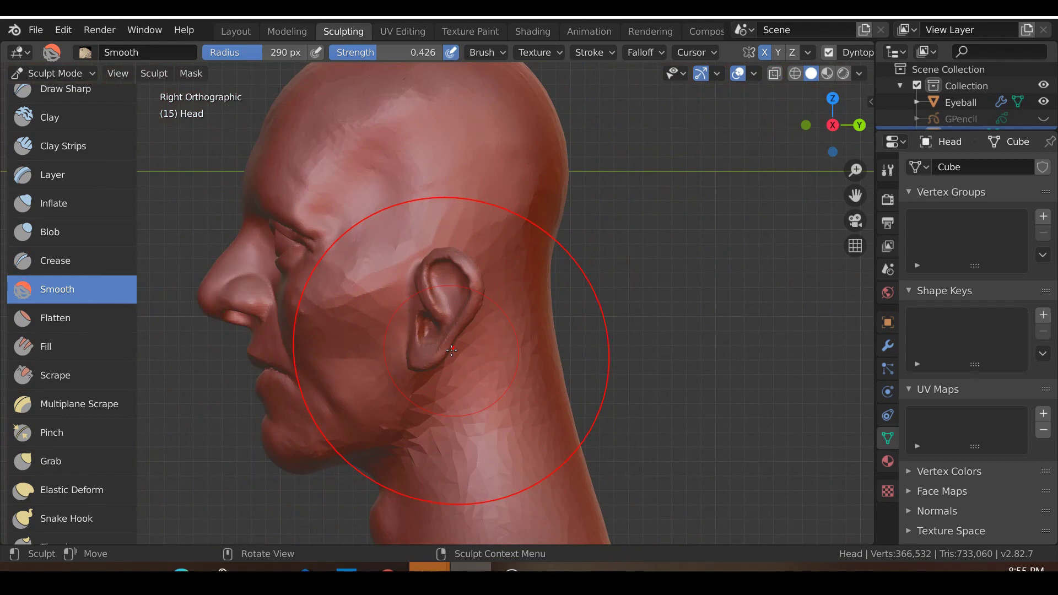
pyautogui.moveTo(451, 351)
pyautogui.mouseDown()
pyautogui.moveTo(482, 298)
pyautogui.moveTo(495, 302)
pyautogui.mouseUp()
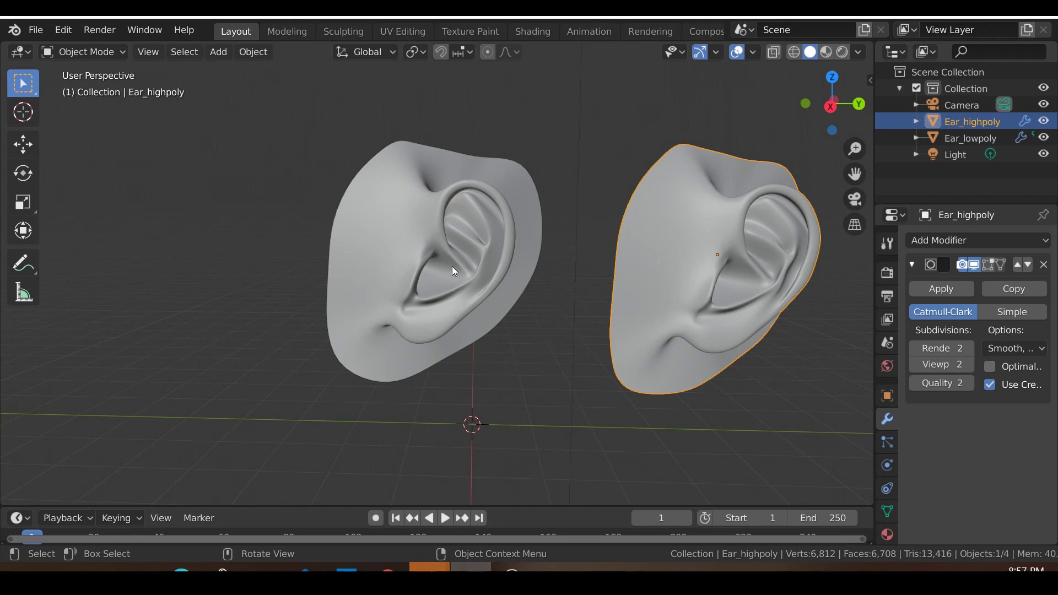
# Select the Ear_lowpoly model and examine its folds and overall form from several angles beside Ear_highpoly.
pyautogui.scroll(2, 467, 262)
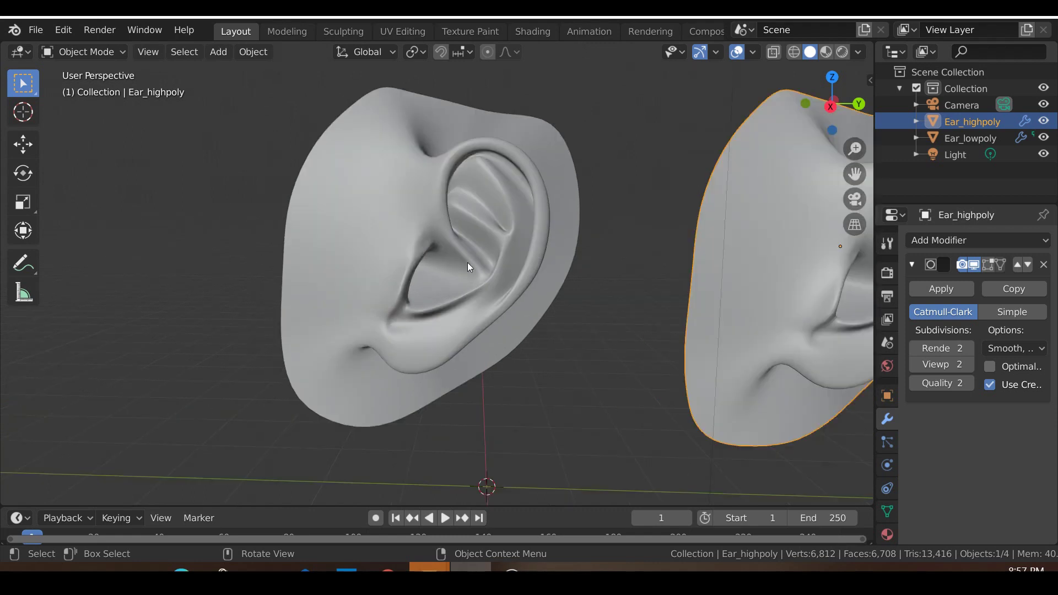
pyautogui.click(451, 223)
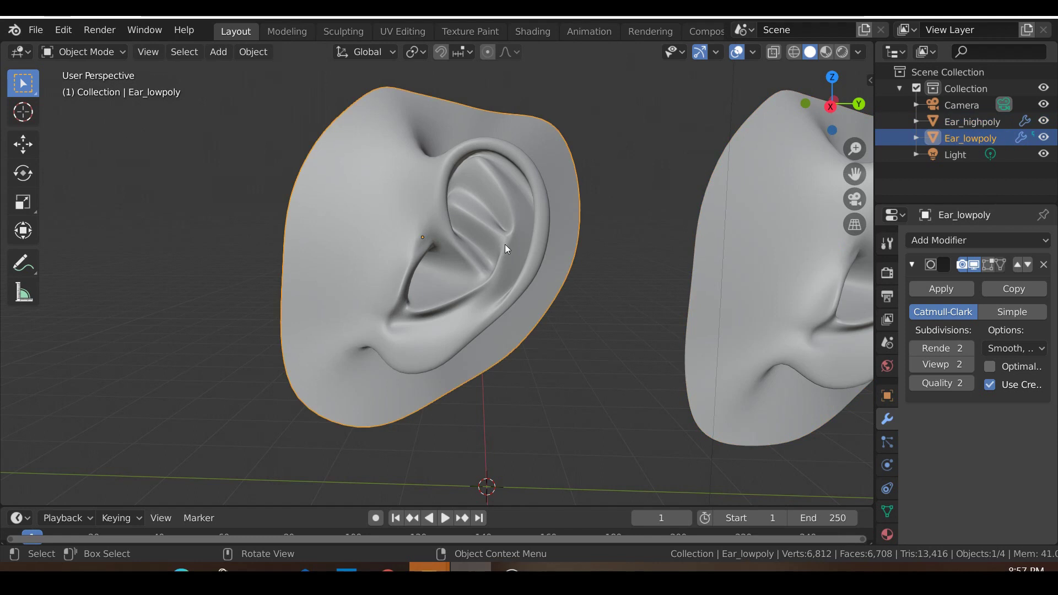
pyautogui.scroll(-2, 505, 244)
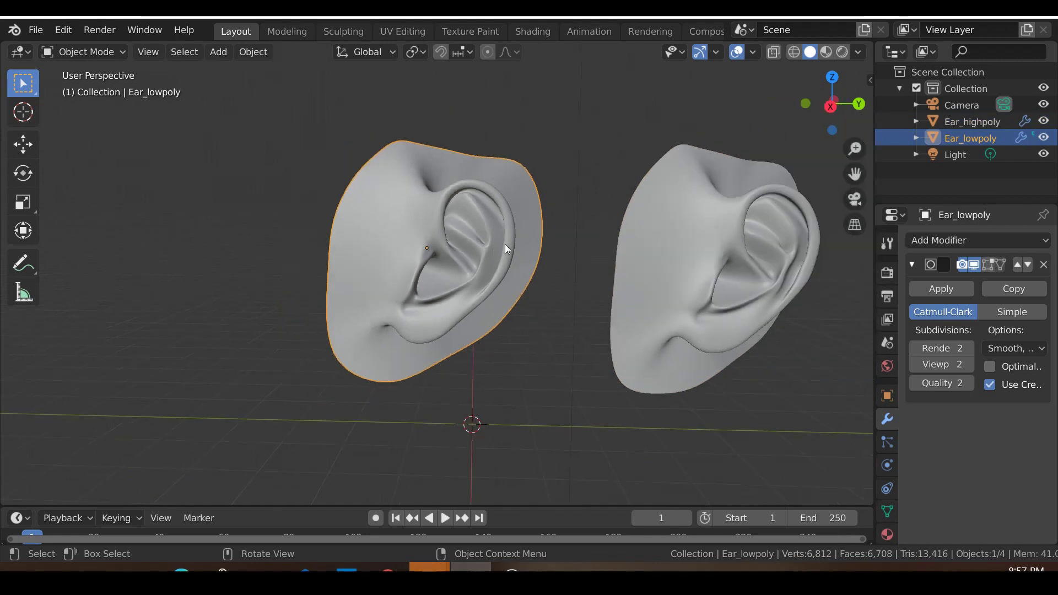
pyautogui.moveTo(461, 250); pyautogui.dragTo(490, 256, button='middle')
pyautogui.scroll(3, 491, 256)
pyautogui.moveTo(422, 263); pyautogui.dragTo(474, 166, button='middle')
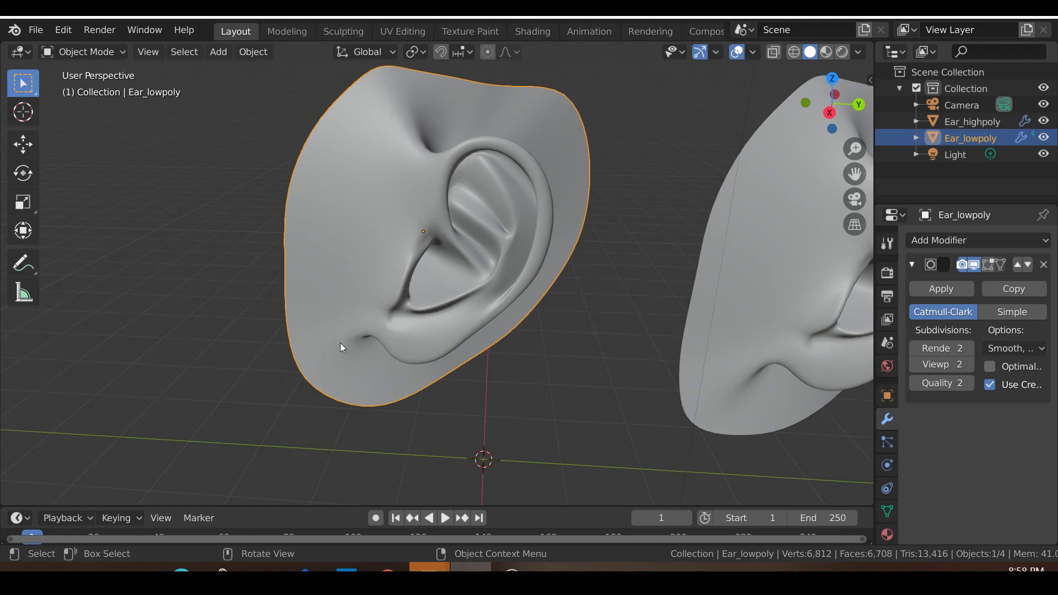
pyautogui.scroll(-2, 545, 329)
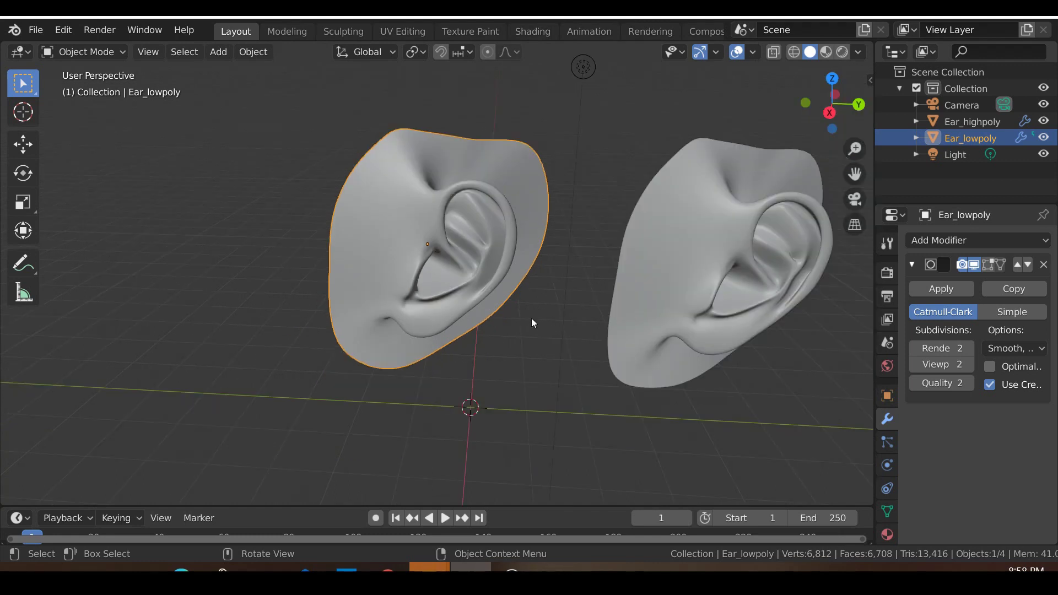
pyautogui.moveTo(531, 318); pyautogui.dragTo(524, 295, button='middle')
# Compare Ear_lowpoly's base topology in Edit Mode with its subdivided surface in Object Mode.
pyautogui.press('Tab')
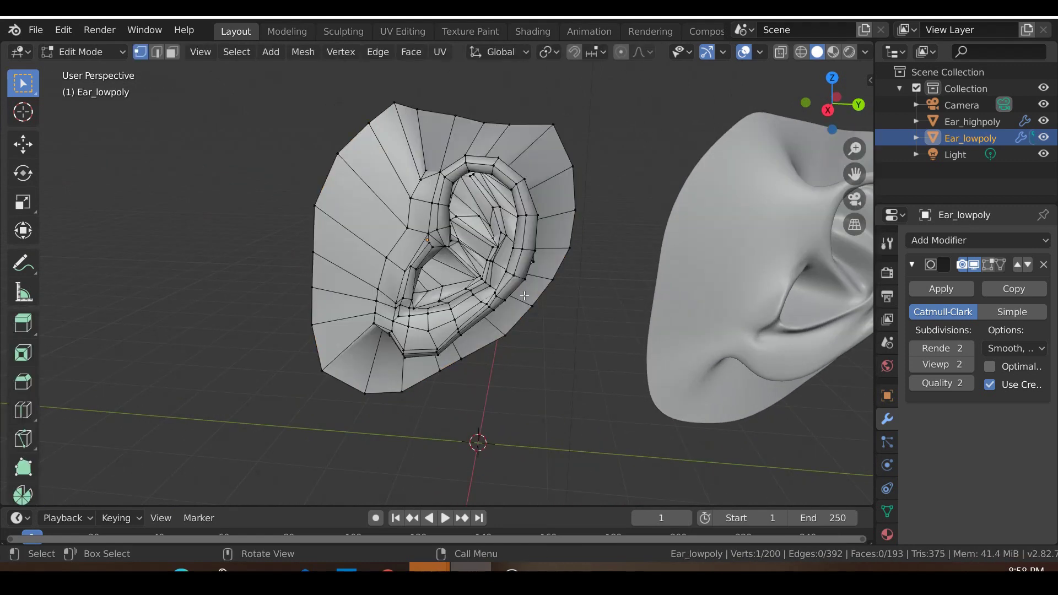
pyautogui.press('Tab')
pyautogui.press('Tab')
pyautogui.press('Tab')
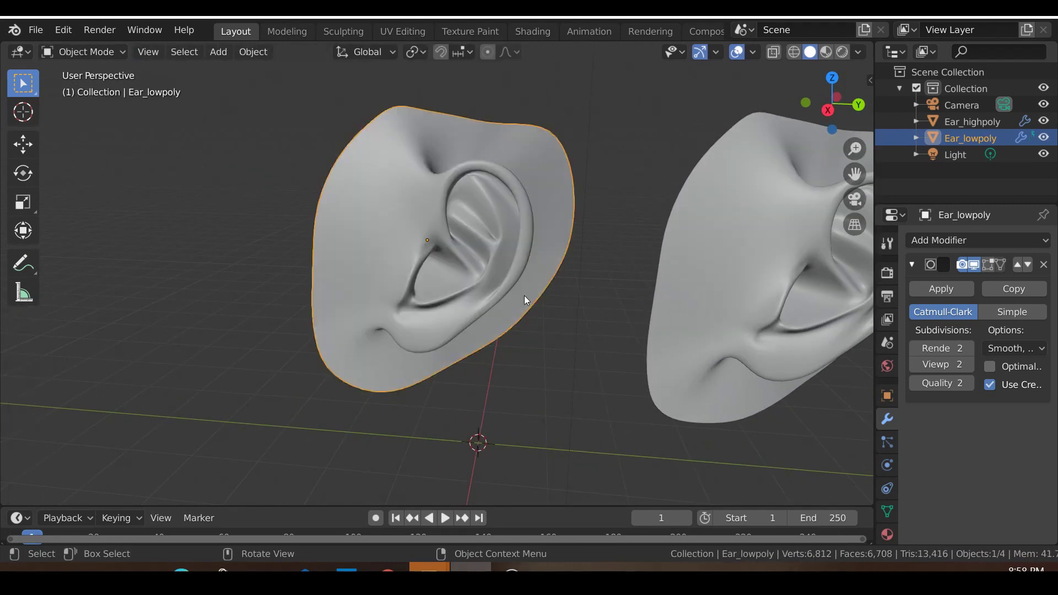
pyautogui.press('Tab')
pyautogui.scroll(5, 529, 261)
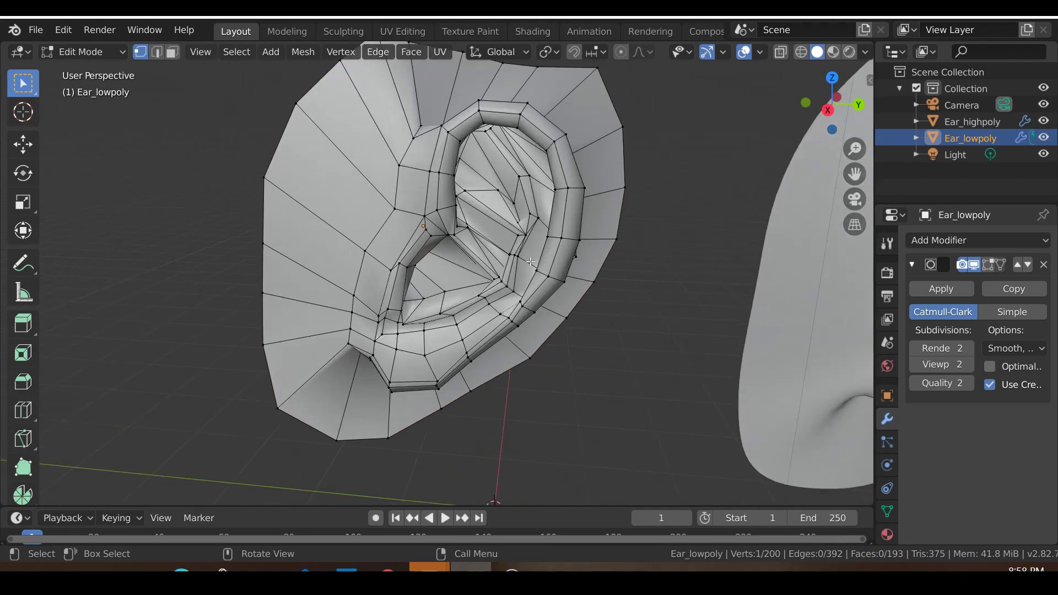
pyautogui.scroll(-4, 467, 210)
pyautogui.press('Tab')
pyautogui.scroll(-4, 466, 181)
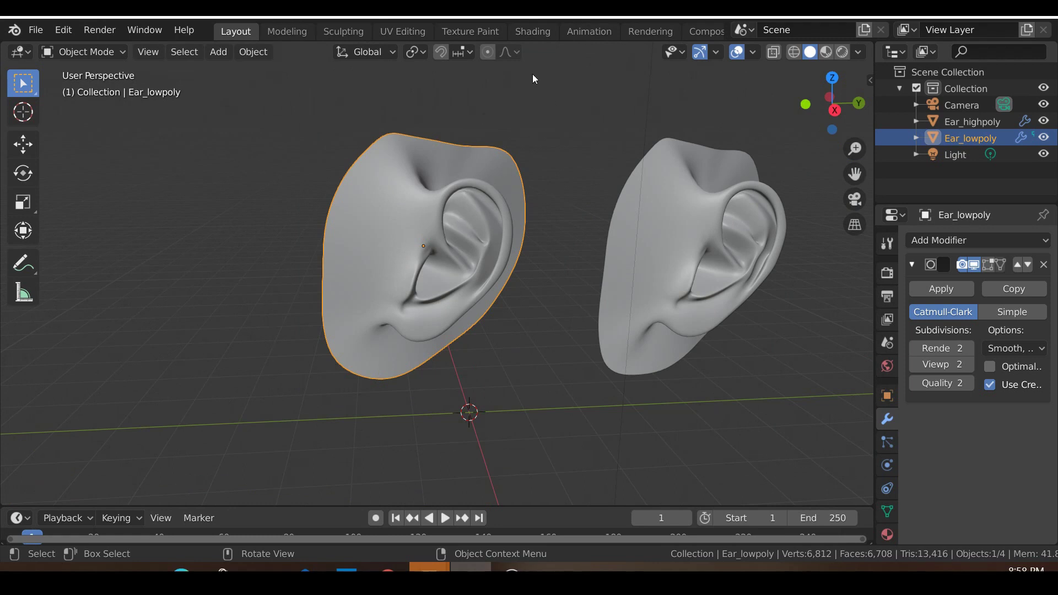
pyautogui.scroll(-2, 419, 293)
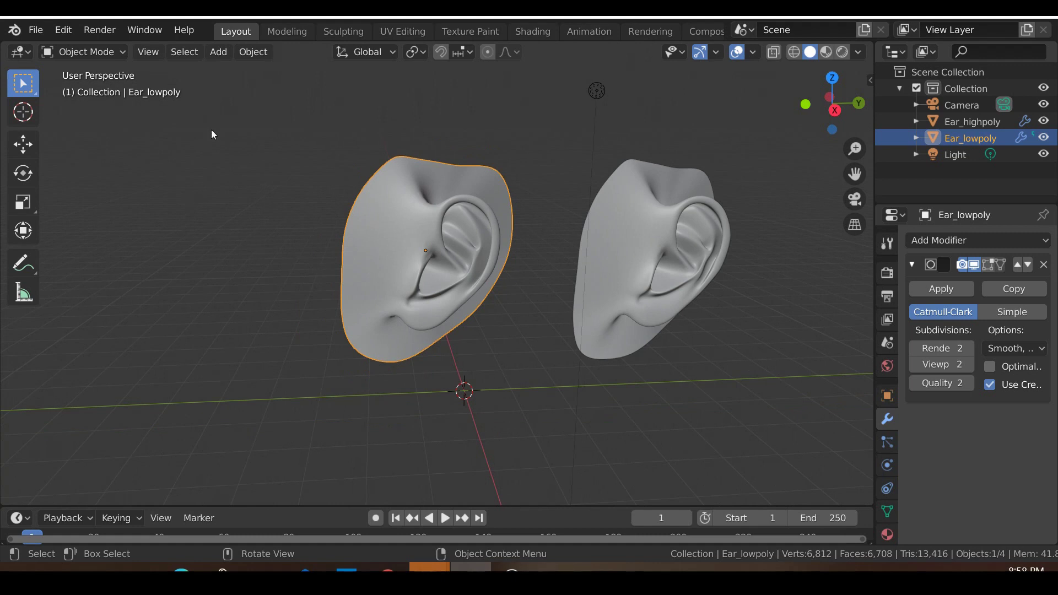
pyautogui.moveTo(312, 219); pyautogui.dragTo(383, 217, button='middle')
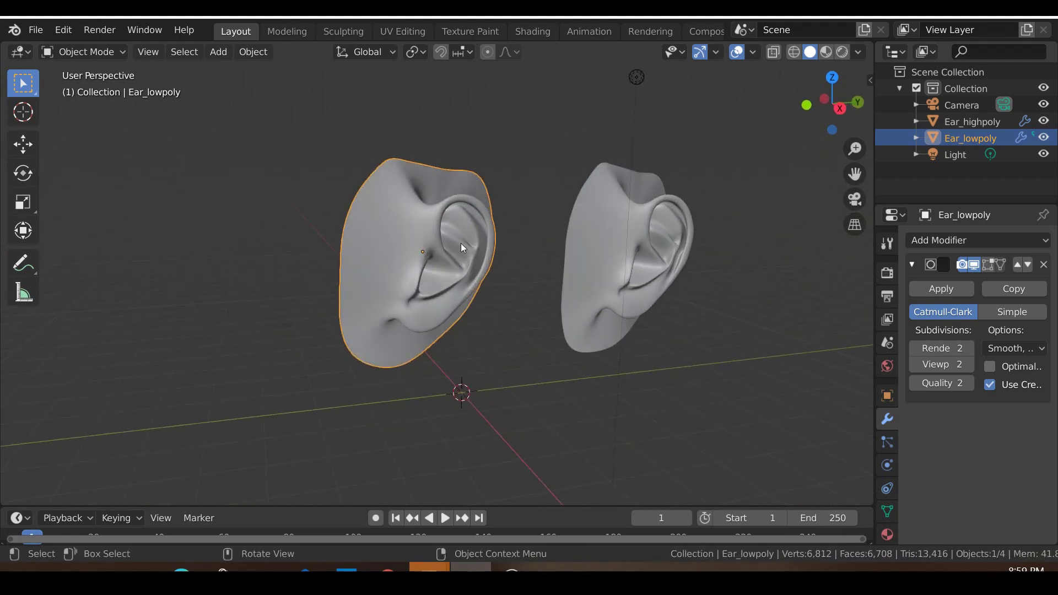
pyautogui.moveTo(460, 243); pyautogui.dragTo(498, 266, button='middle')
pyautogui.scroll(3, 441, 246)
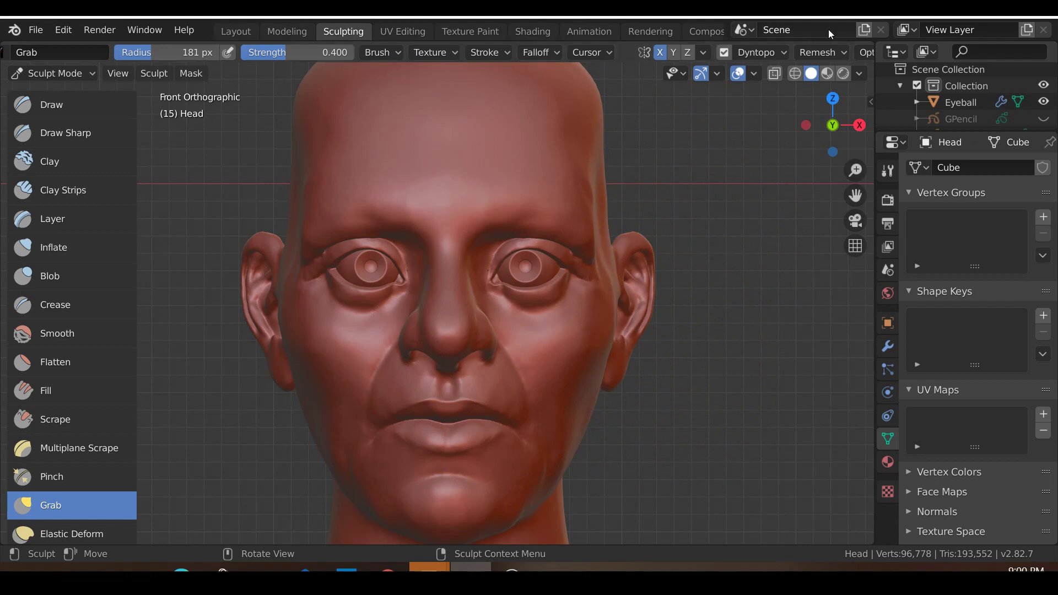
# Review the sculpted ears and the whole head from the side and front views.
pyautogui.click(830, 53)
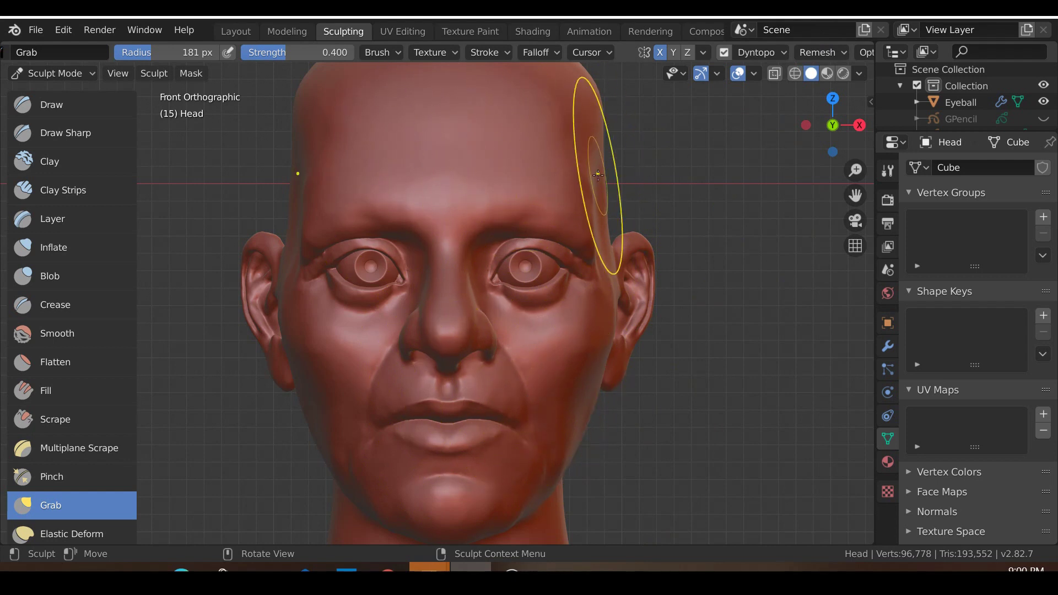
pyautogui.moveTo(588, 402); pyautogui.dragTo(548, 247, button='middle')
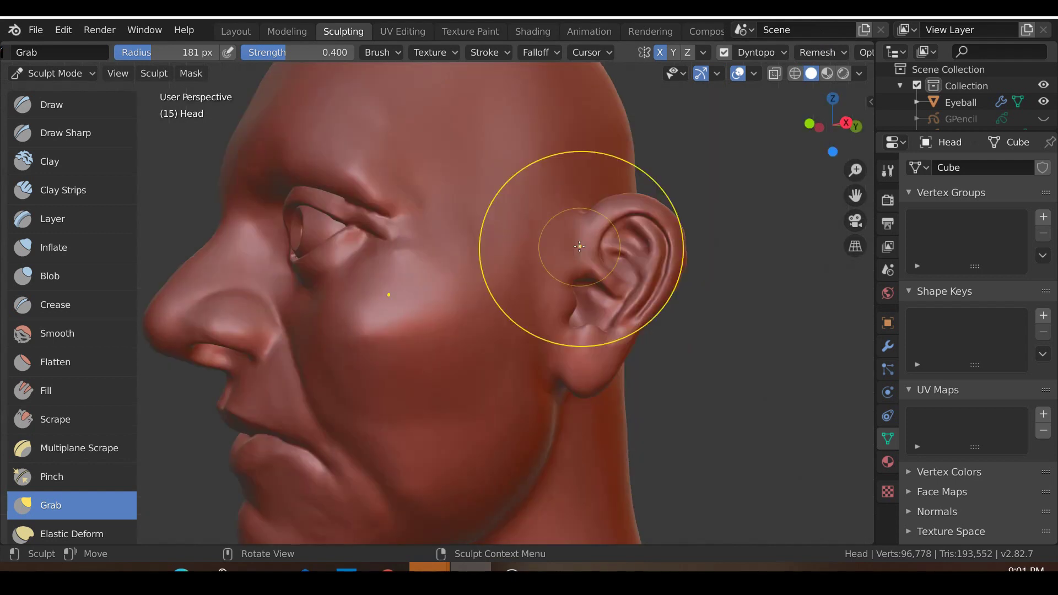
pyautogui.scroll(2, 626, 319)
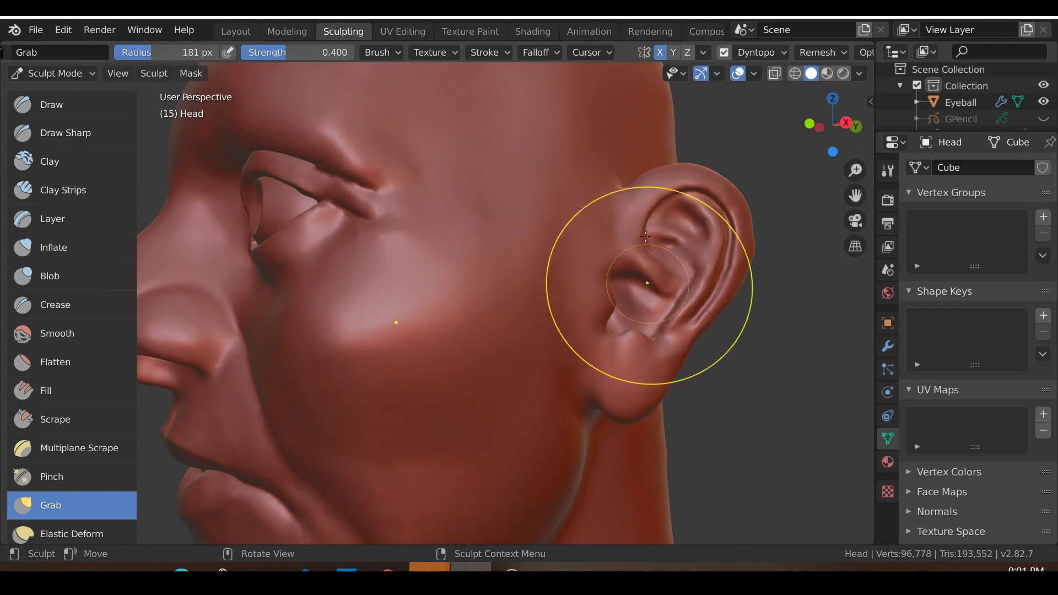
pyautogui.scroll(-3, 616, 326)
pyautogui.press('KP_1')
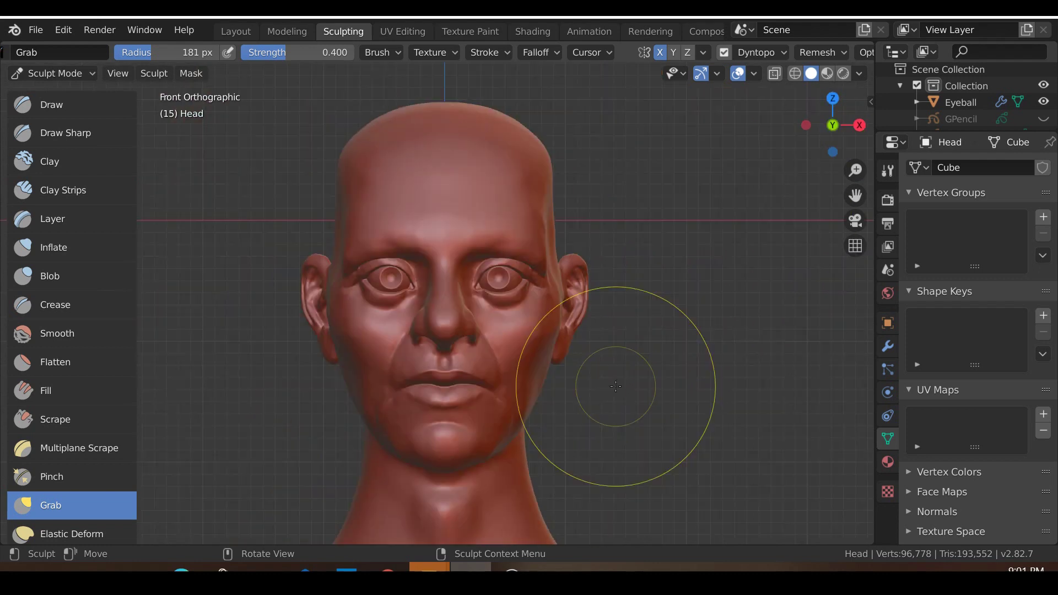
pyautogui.scroll(-2, 615, 386)
pyautogui.scroll(1, 584, 473)
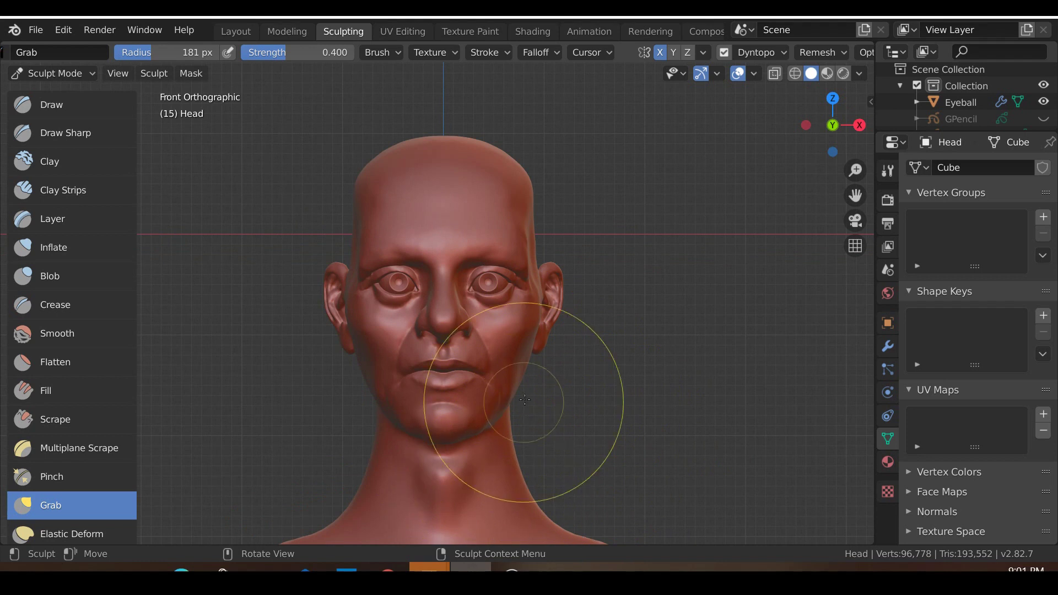